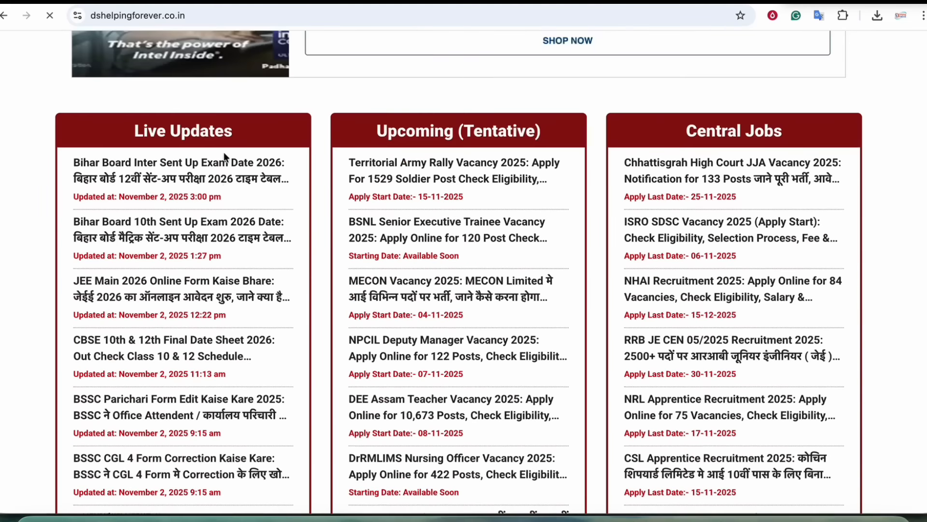
- Open the JEE Main 2026 Online Form article from Live Updates and dismiss the advertisement
left_click_drag(141, 131, 221, 145)
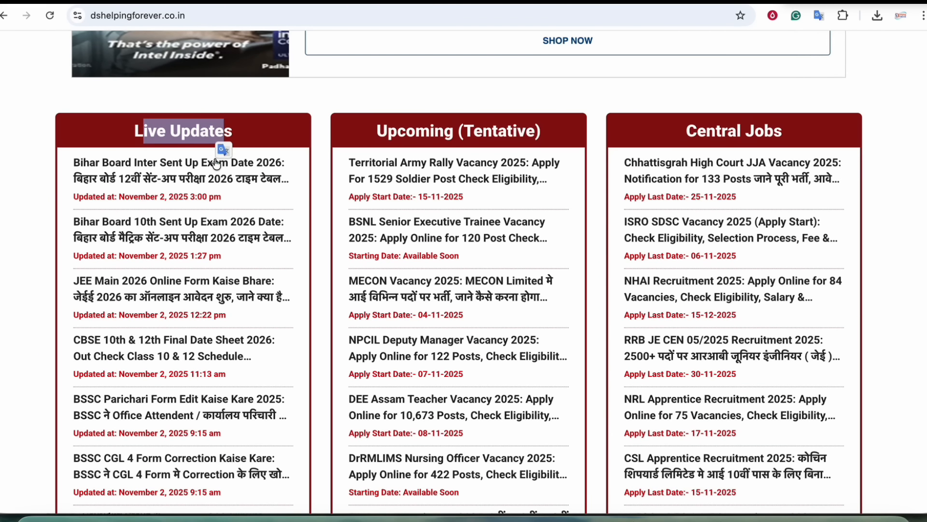
scroll(131, 211, "down", 2)
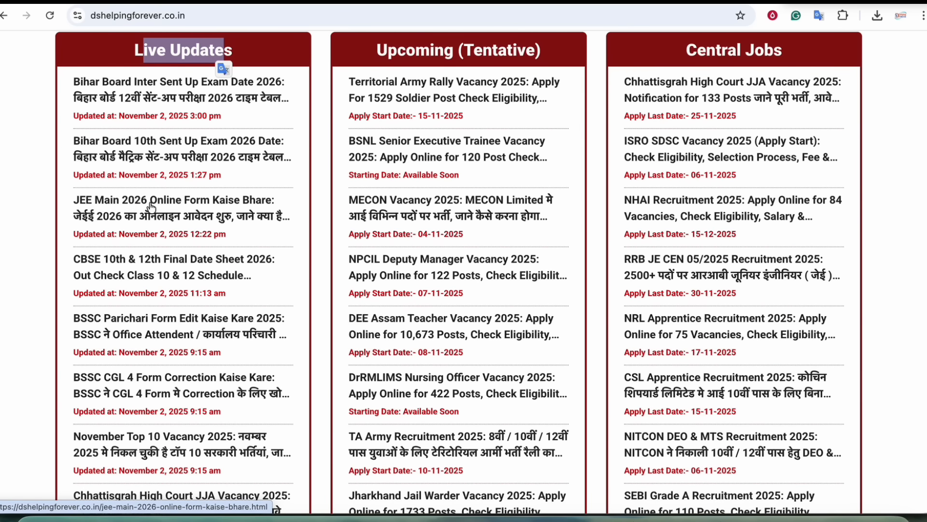
left_click(217, 205)
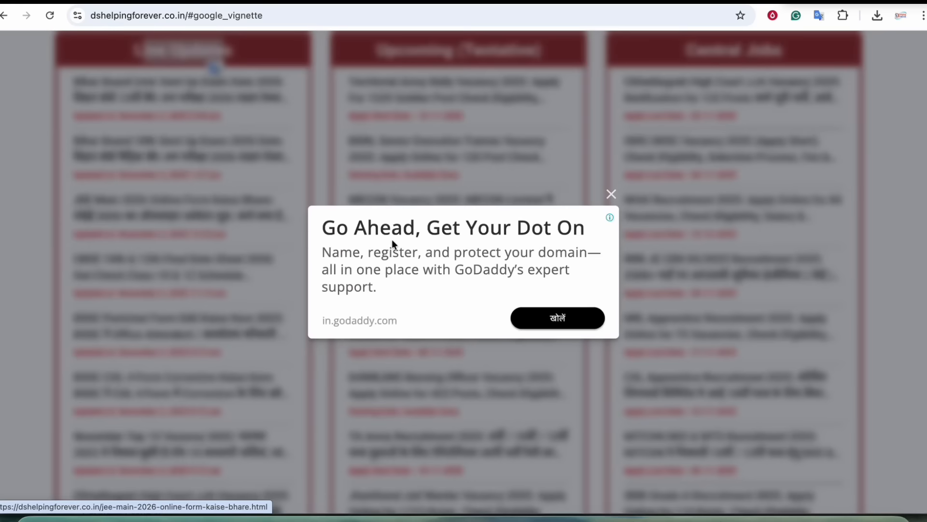
left_click(611, 193)
- Scroll through the article down to its Direct Links table
scroll(613, 238, "down", 15)
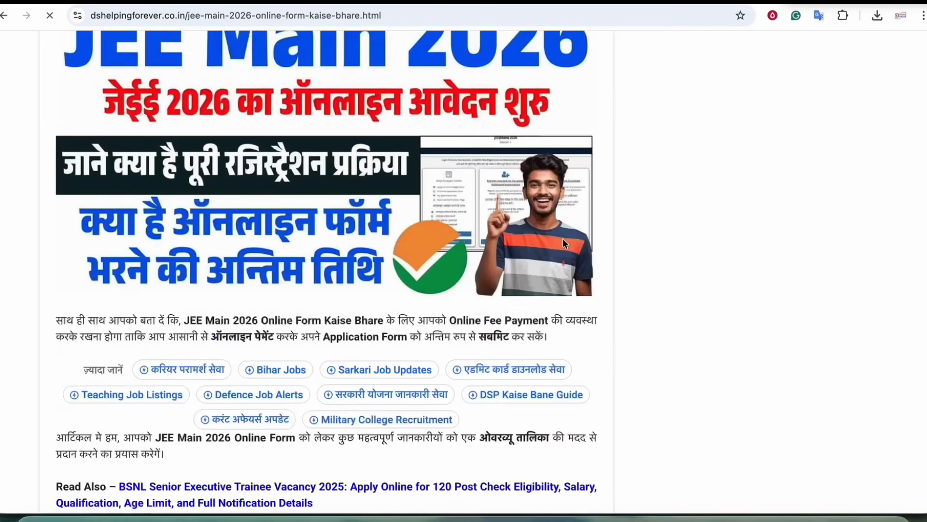
scroll(511, 222, "down", 9)
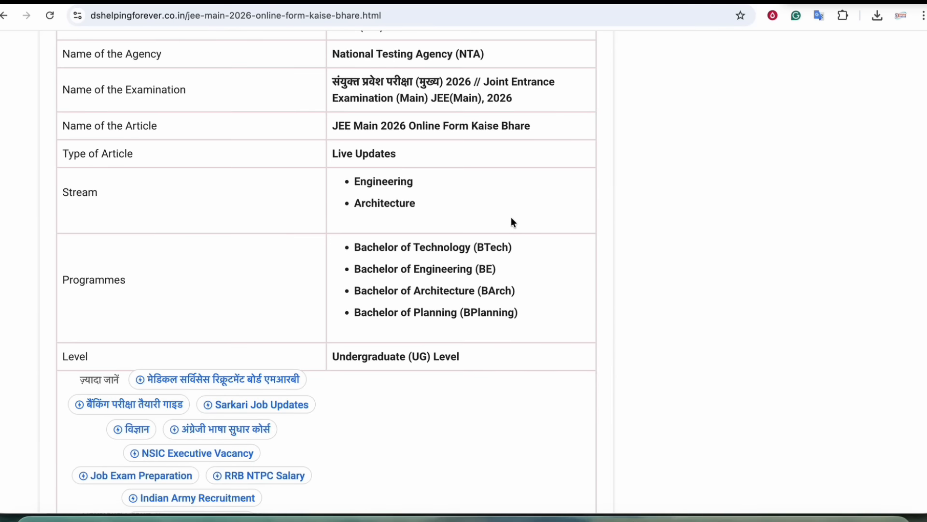
scroll(385, 249, "down", 2)
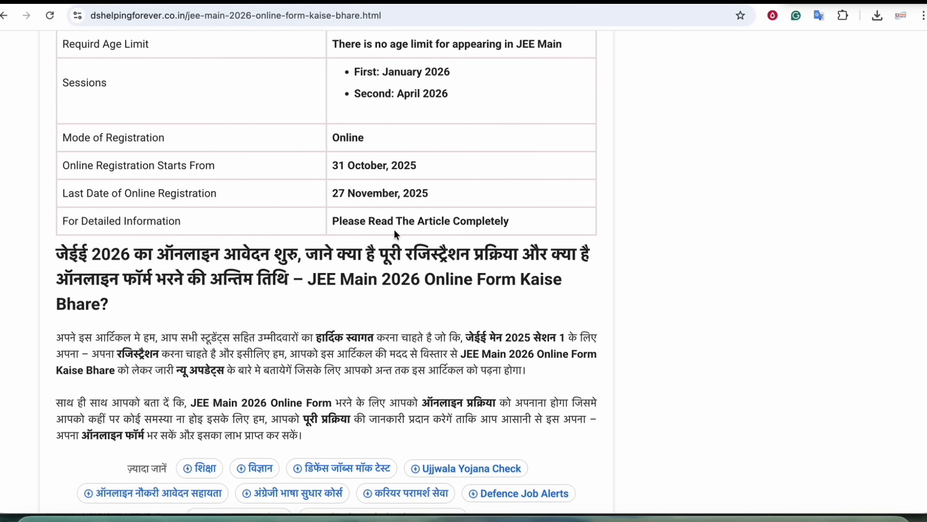
scroll(394, 230, "down", 2)
scroll(396, 230, "down", 1)
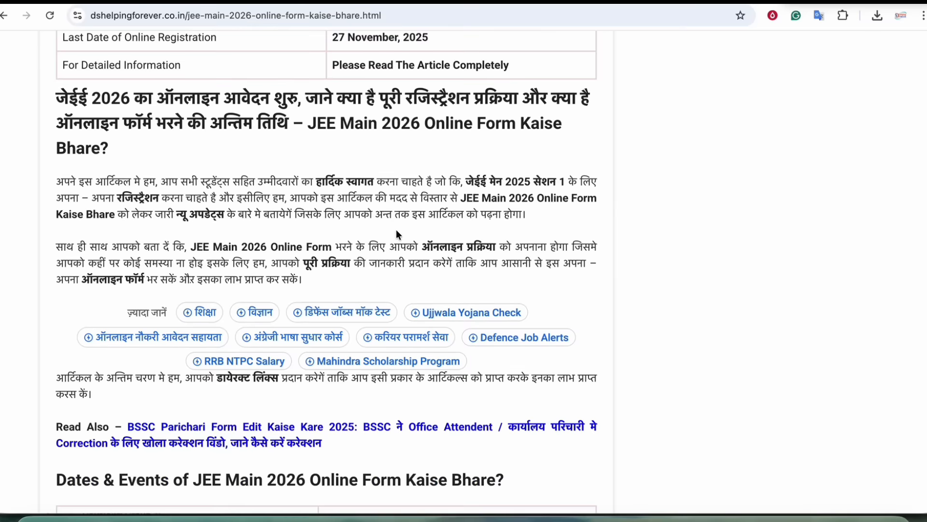
scroll(399, 261, "up", 7)
scroll(403, 288, "down", 20)
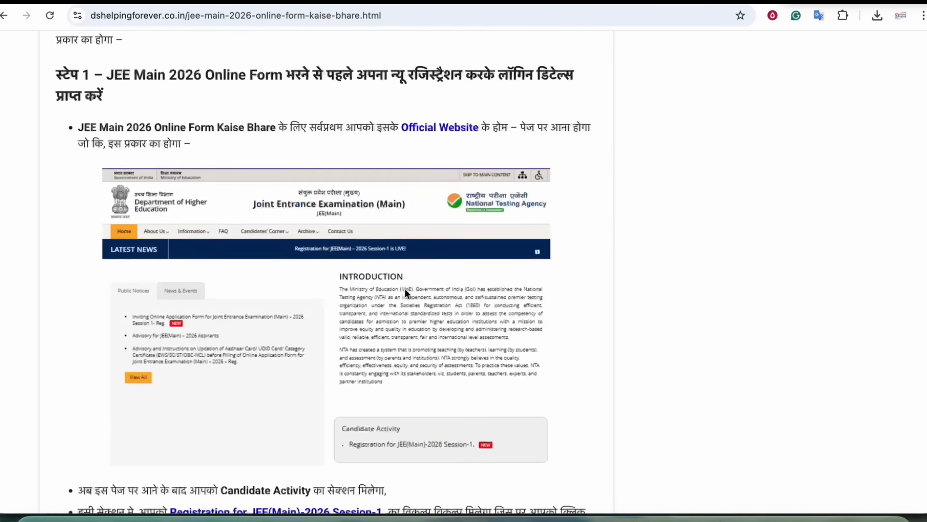
scroll(409, 286, "down", 20)
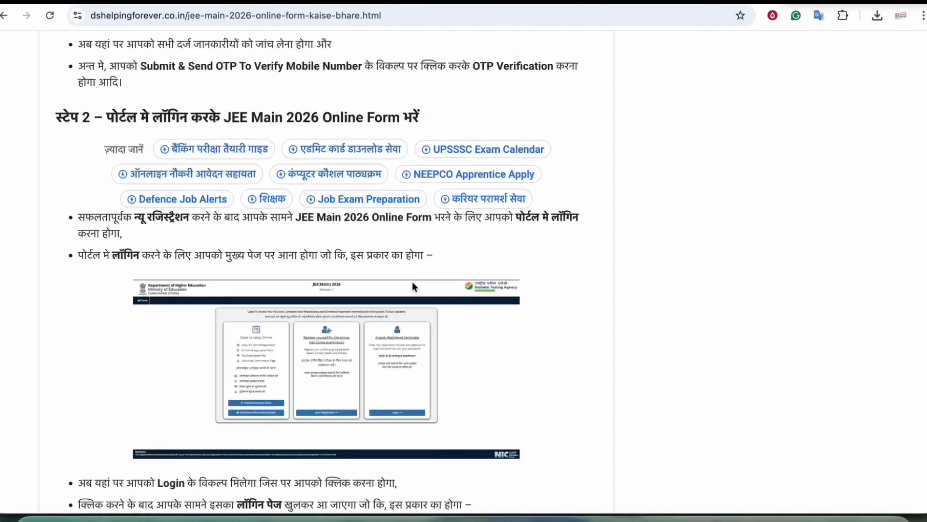
scroll(412, 284, "down", 20)
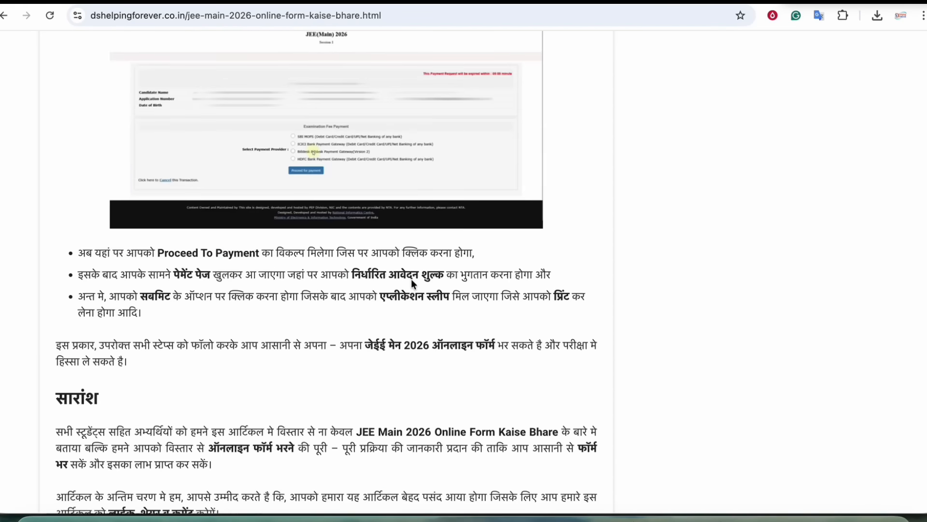
scroll(411, 283, "up", 16)
scroll(412, 279, "down", 2)
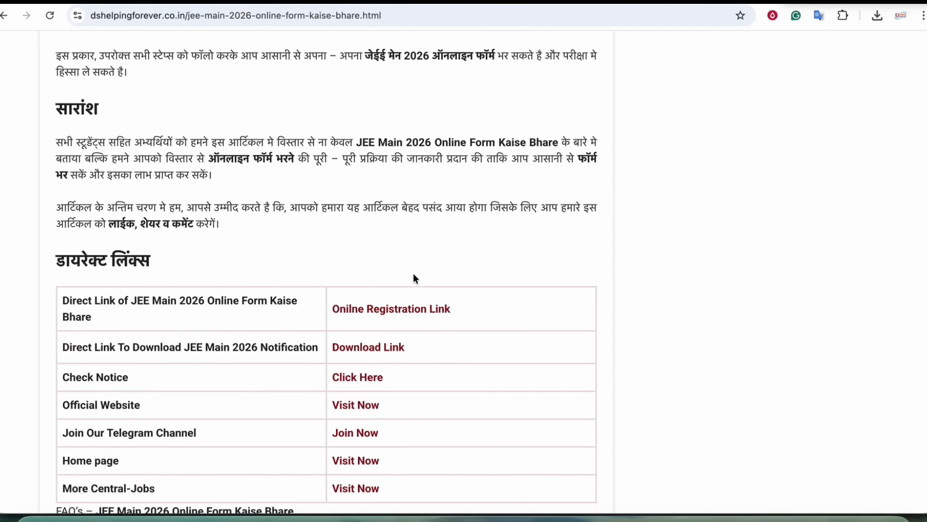
left_click_drag(184, 297, 278, 296)
- Follow the Online Registration Link to the official JEE(Main) 2026 portal
left_click(337, 259)
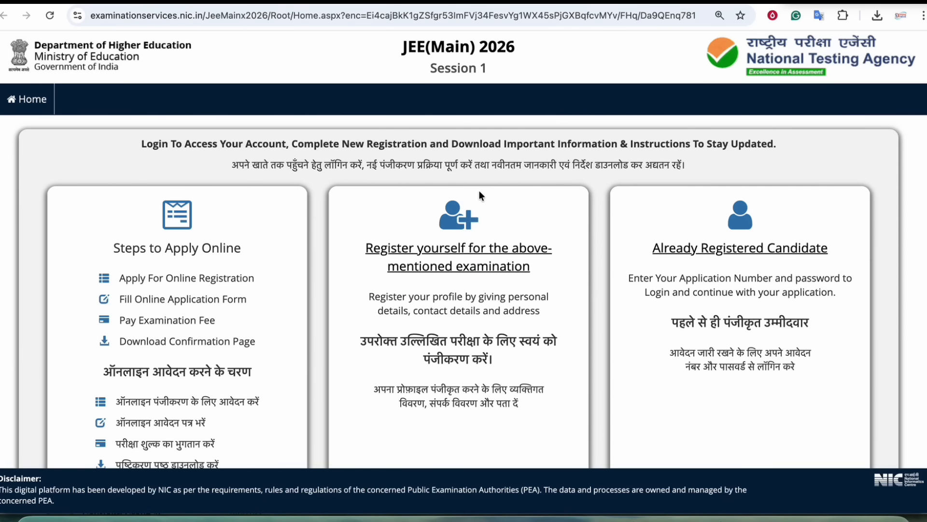
left_click_drag(432, 47, 499, 47)
left_click(499, 46)
scroll(483, 242, "down", 3)
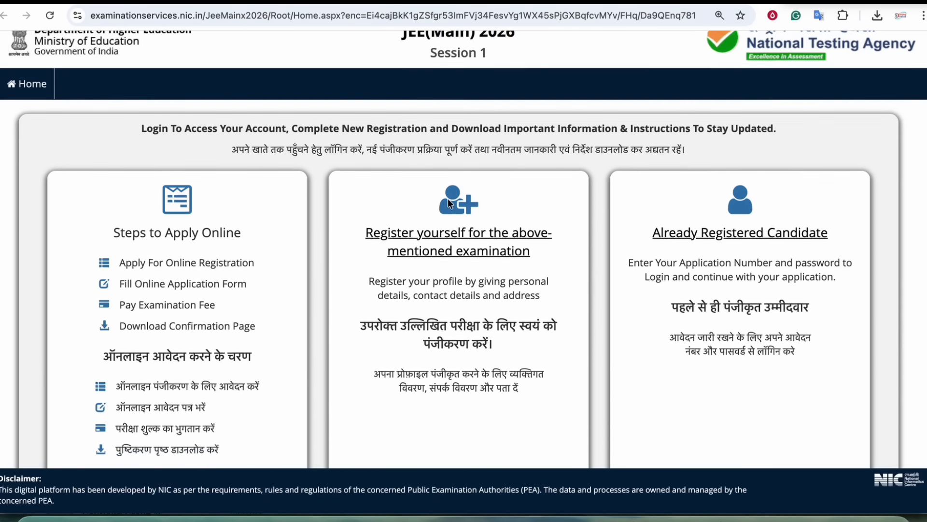
- Start a New Registration and read through the instructions page
left_click(447, 391)
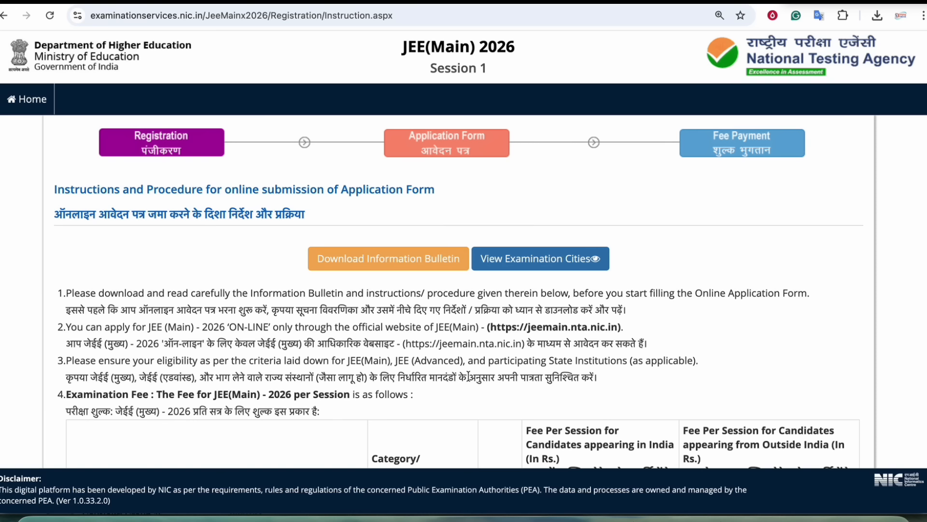
scroll(471, 269, "down", 20)
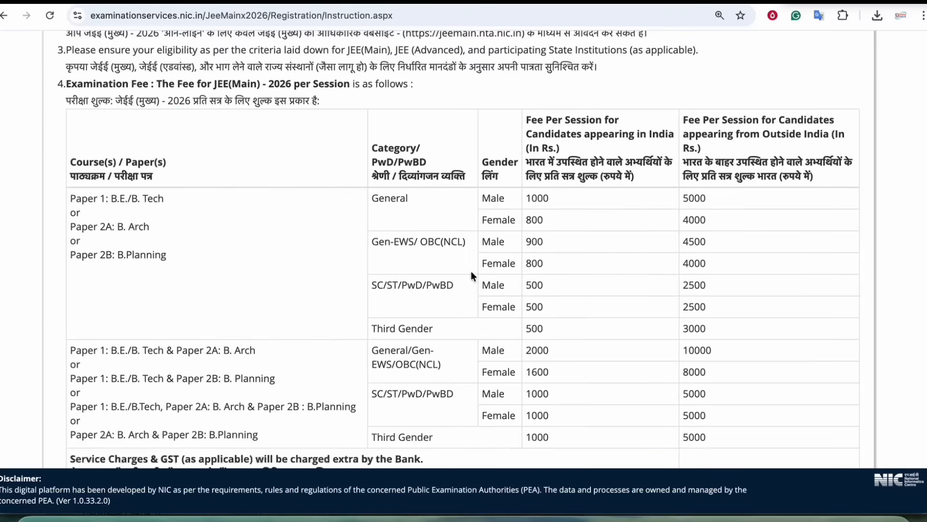
scroll(471, 268, "down", 3)
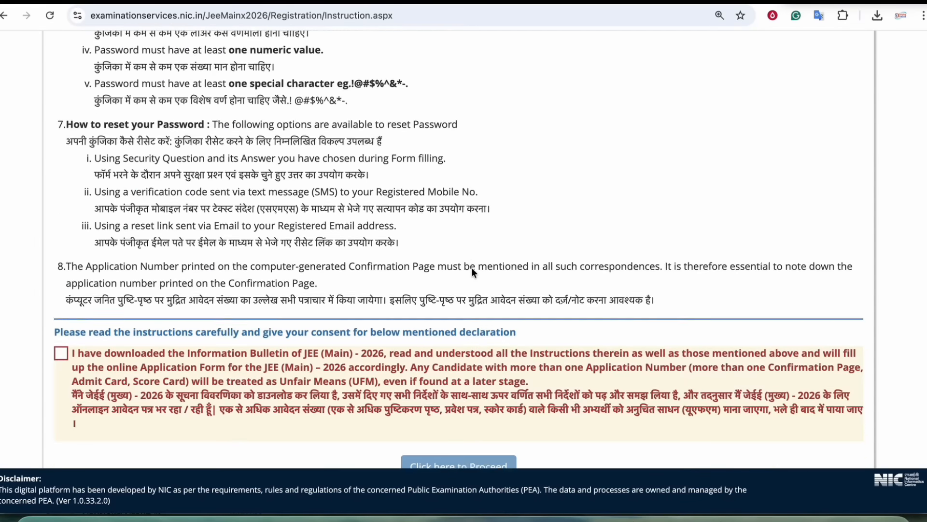
scroll(438, 182, "up", 10)
scroll(448, 197, "up", 10)
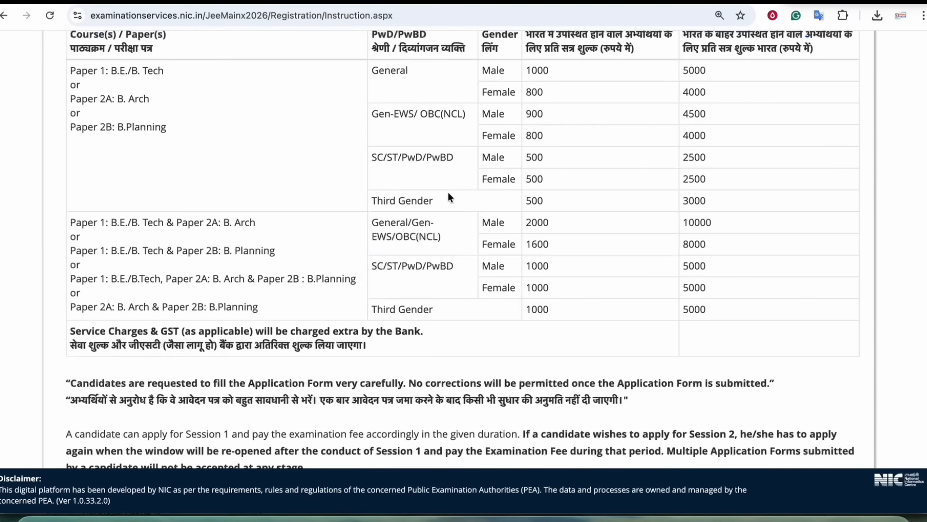
scroll(503, 230, "down", 5)
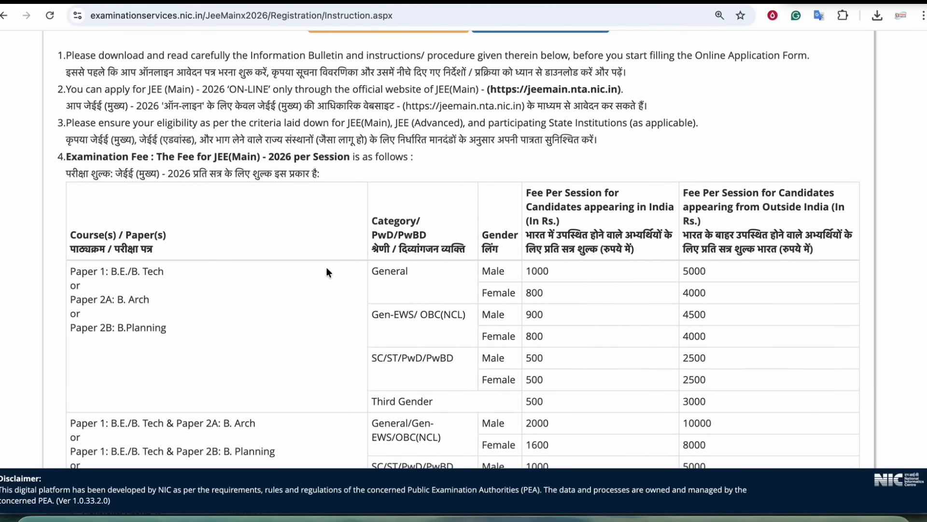
scroll(305, 267, "down", 4)
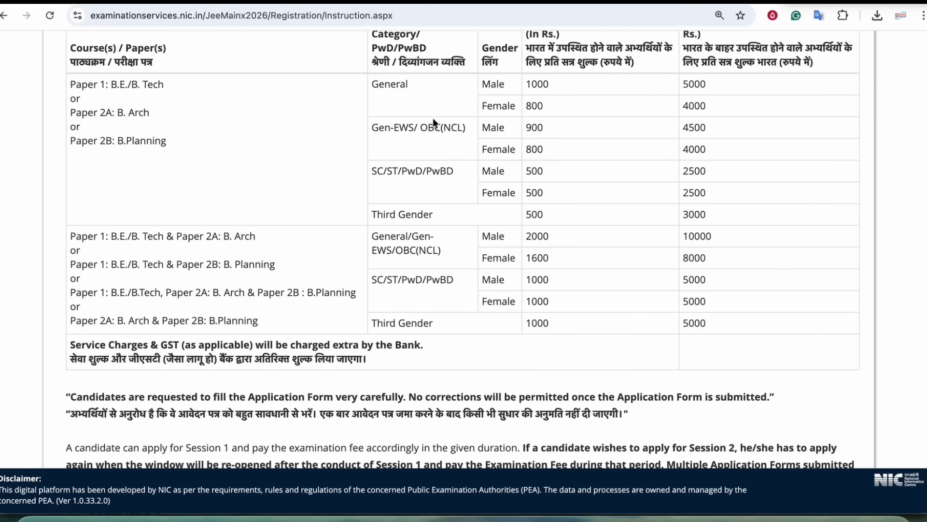
scroll(432, 118, "up", 1)
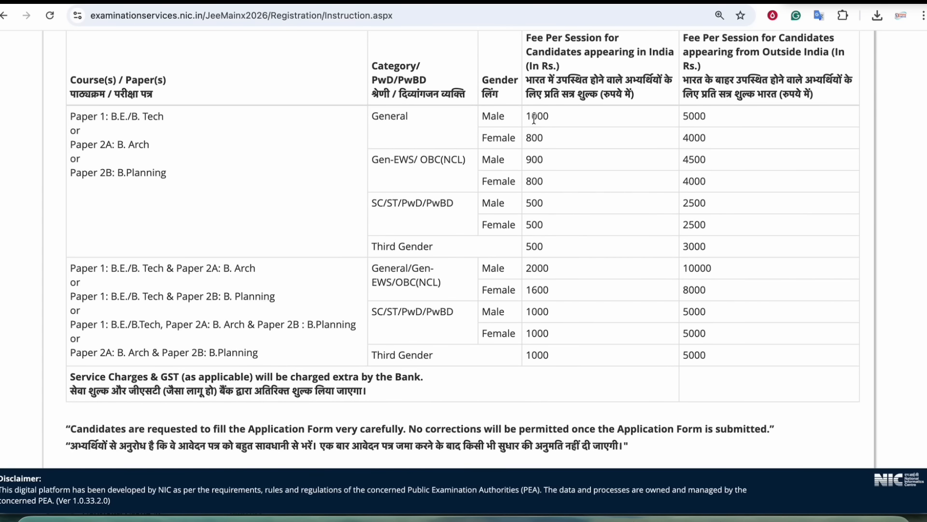
- Review the fee table: 1000 general male, 800 general female, 500 SC/ST/PwD/PwBD
double_click(559, 121)
double_click(532, 139)
left_click_drag(390, 159, 457, 160)
left_click_drag(405, 202, 457, 203)
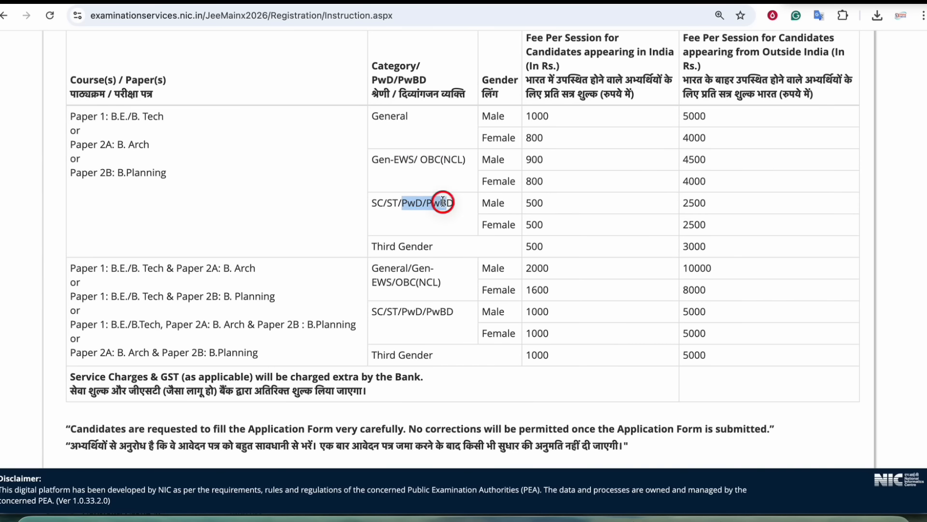
left_click(456, 203)
left_click_drag(529, 201, 537, 202)
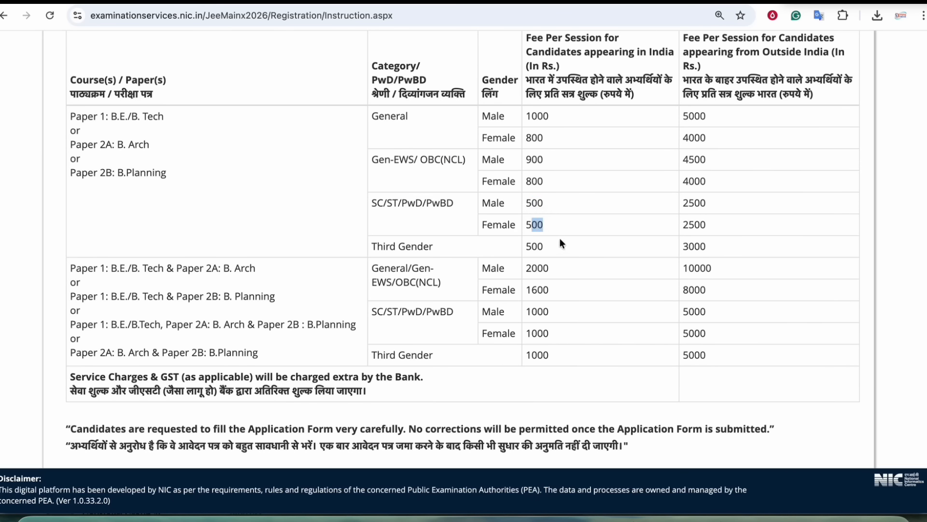
scroll(561, 238, "down", 1)
- Review the combined B.Tech and Paper 2A fees of 2000 and 1600
left_click_drag(110, 241, 215, 242)
left_click_drag(146, 241, 259, 244)
left_click(220, 243)
left_click(529, 241)
left_click_drag(529, 241, 552, 269)
left_click(553, 274)
left_click(99, 53)
left_click_drag(98, 53, 146, 95)
left_click(186, 166)
- Tick the instructions declaration and proceed to the registration form
scroll(437, 207, "down", 20)
scroll(423, 201, "down", 4)
left_click(61, 300)
left_click(445, 414)
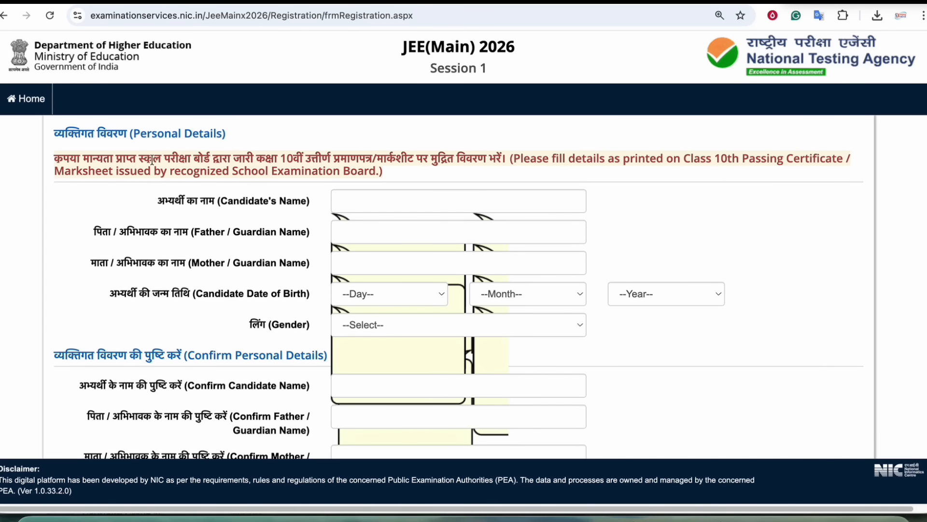
- Fill in the candidate's, father's and mother's names
left_click_drag(321, 159, 375, 158)
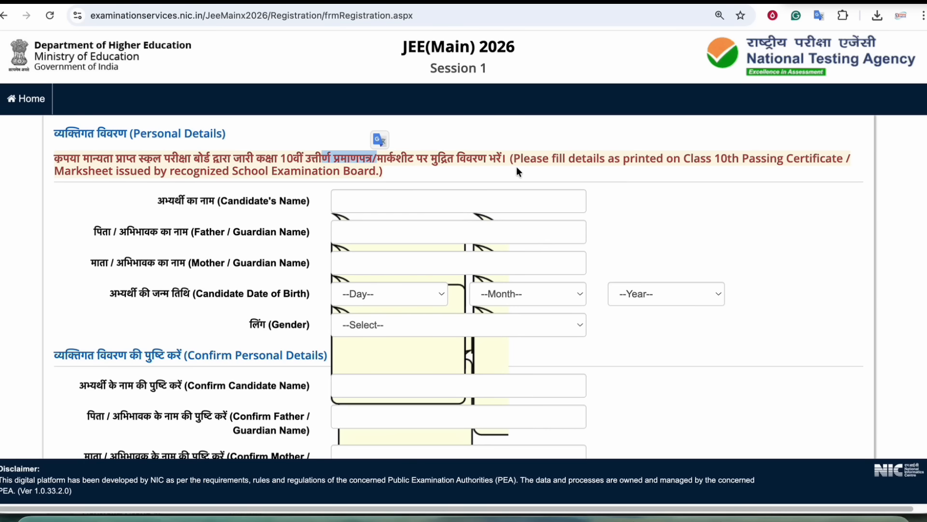
scroll(274, 203, "down", 1)
scroll(273, 202, "down", 15)
scroll(270, 201, "up", 18)
left_click(344, 204)
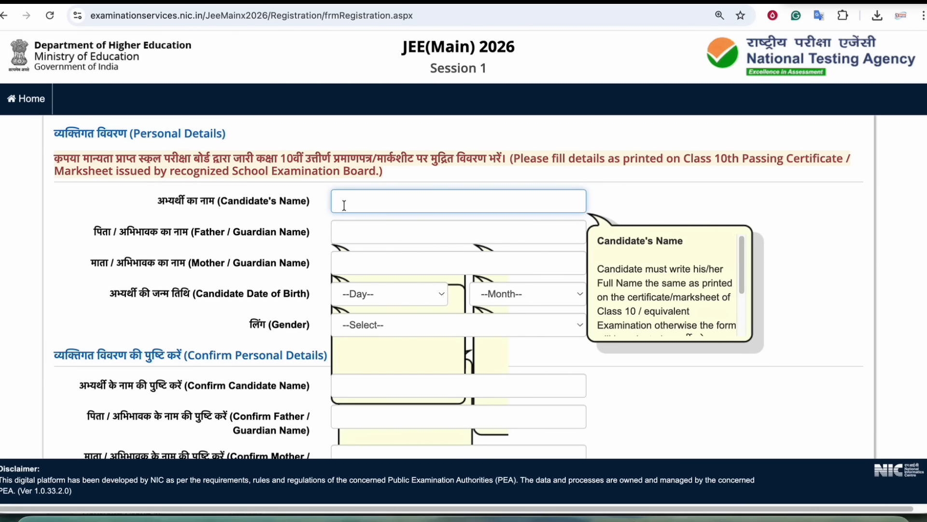
left_click(348, 226)
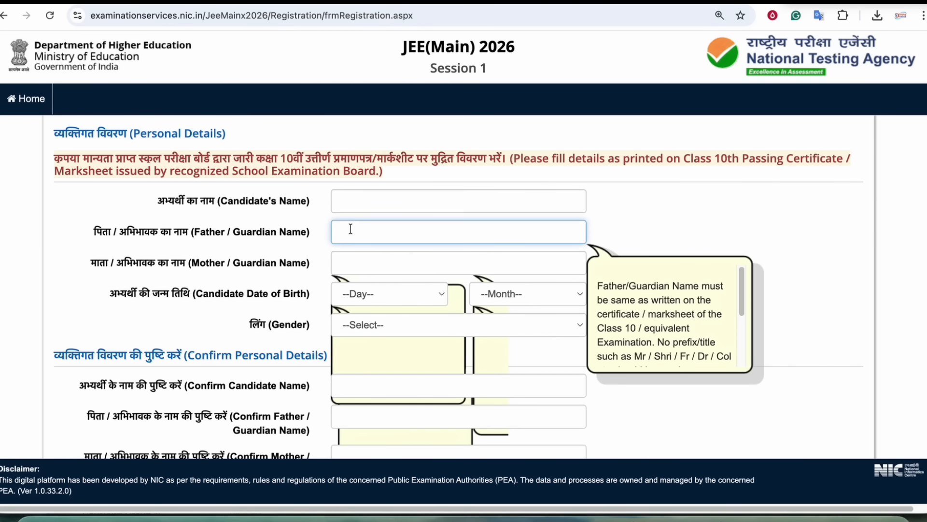
left_click(347, 264)
- Set the date of birth to 04 March 2011
left_click(369, 296)
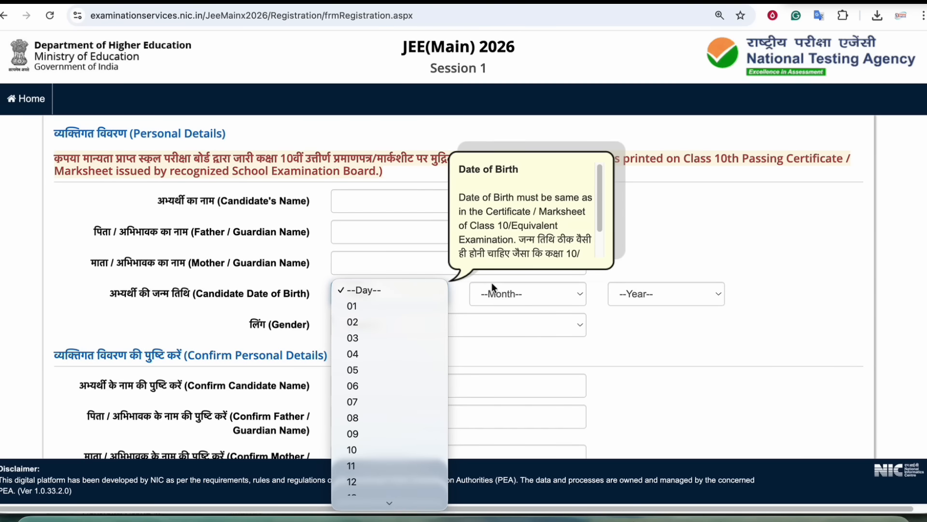
left_click(384, 347)
left_click(508, 296)
left_click(512, 344)
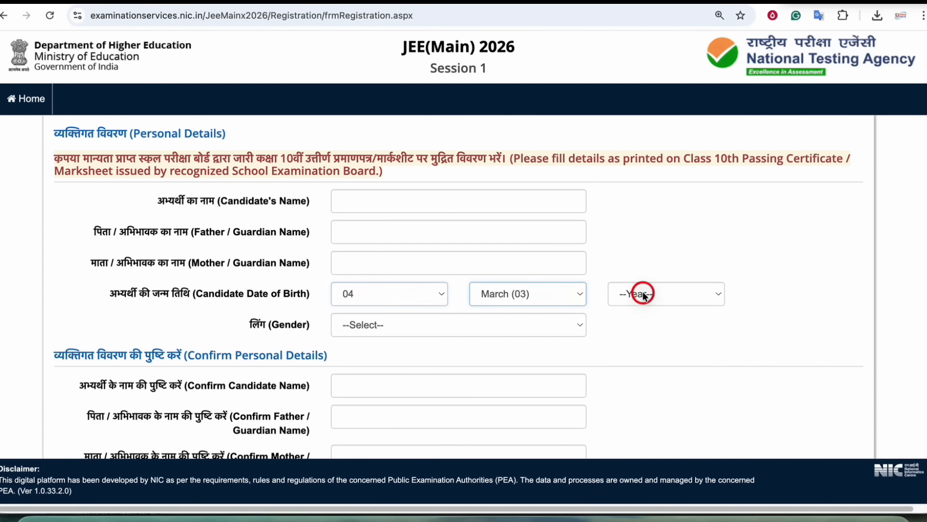
left_click(642, 295)
left_click(655, 350)
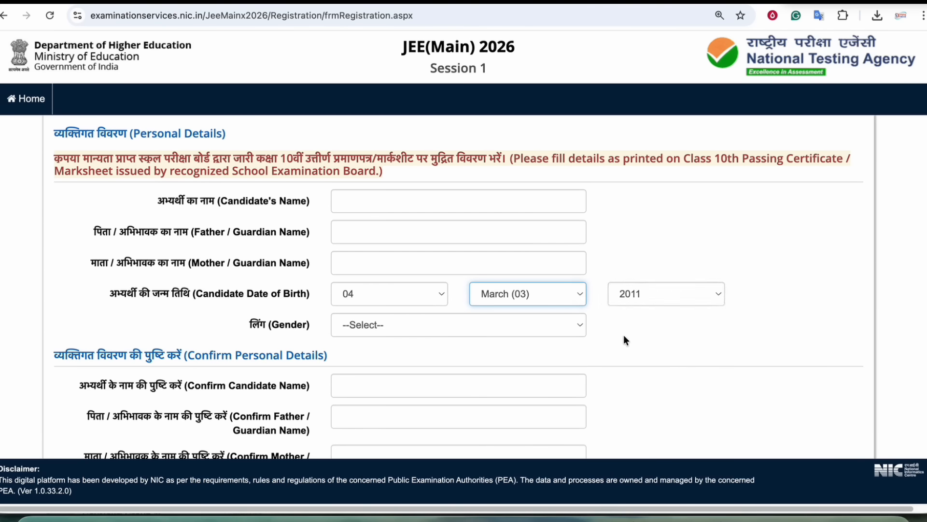
- Set the gender to Male
scroll(624, 334, "down", 1)
left_click(426, 302)
left_click(377, 312)
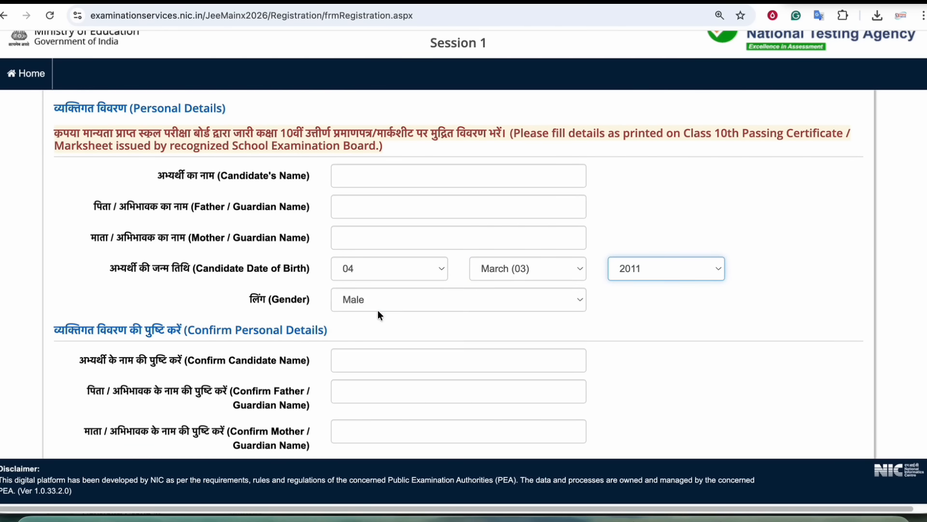
scroll(312, 178, "down", 4)
- Enter the confirmed candidate, father's and mother's names
left_click_drag(207, 171, 291, 171)
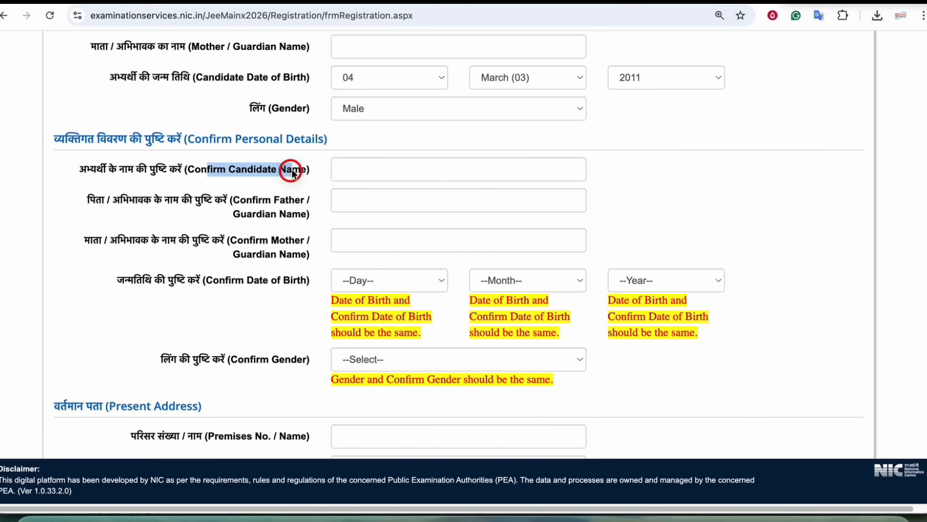
left_click_drag(230, 201, 348, 204)
left_click(372, 201)
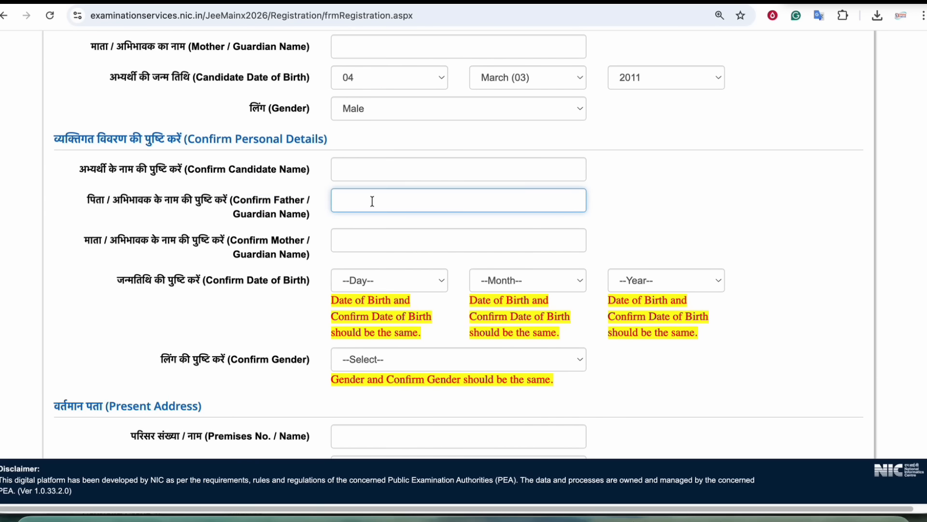
left_click_drag(237, 240, 279, 242)
left_click(393, 247)
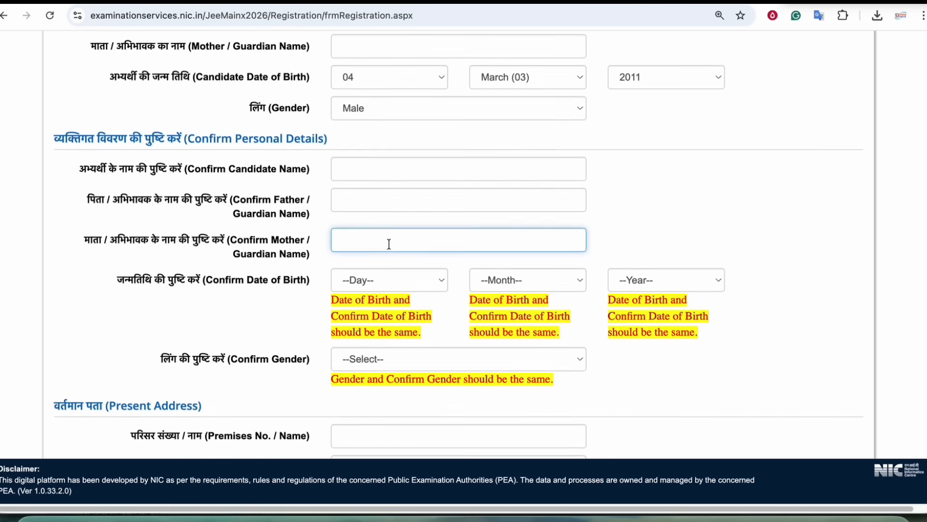
scroll(273, 250, "down", 1)
left_click(220, 238)
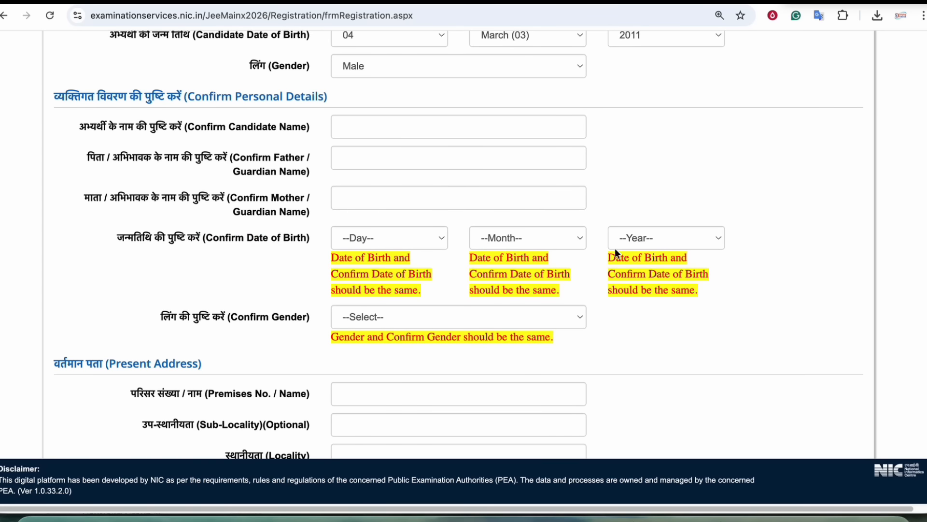
- Choose Male for Confirm Gender to match the Gender entry
scroll(445, 281, "down", 1)
scroll(444, 281, "up", 5)
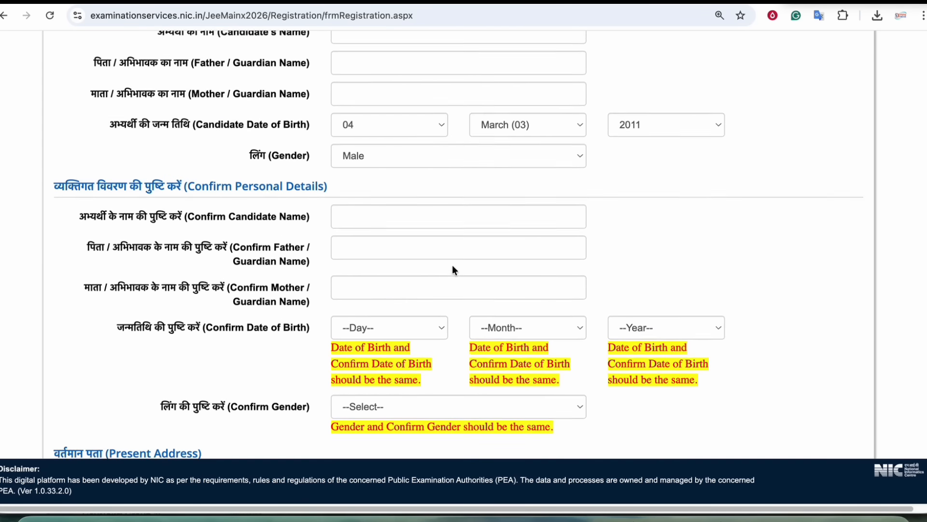
scroll(415, 260, "down", 2)
scroll(317, 257, "down", 5)
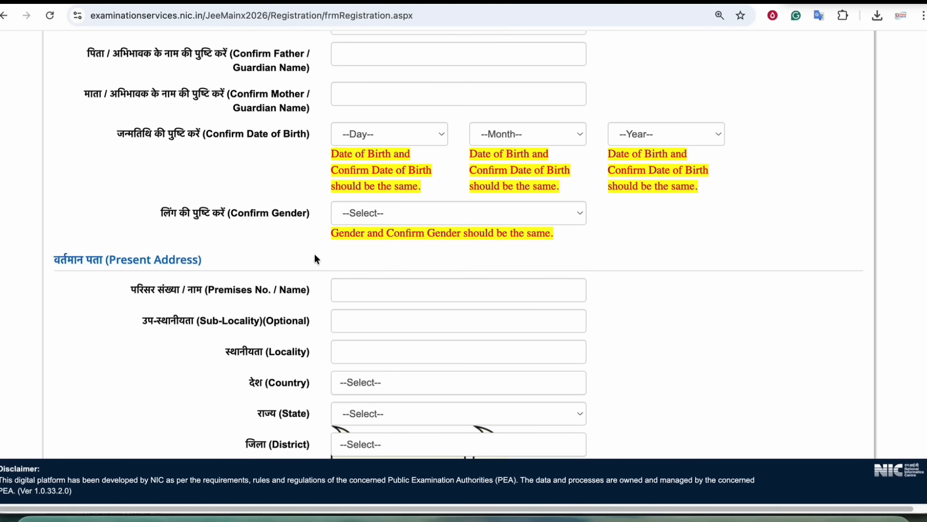
left_click_drag(222, 213, 367, 208)
left_click(369, 210)
left_click(305, 213)
scroll(309, 216, "up", 10)
scroll(309, 217, "down", 9)
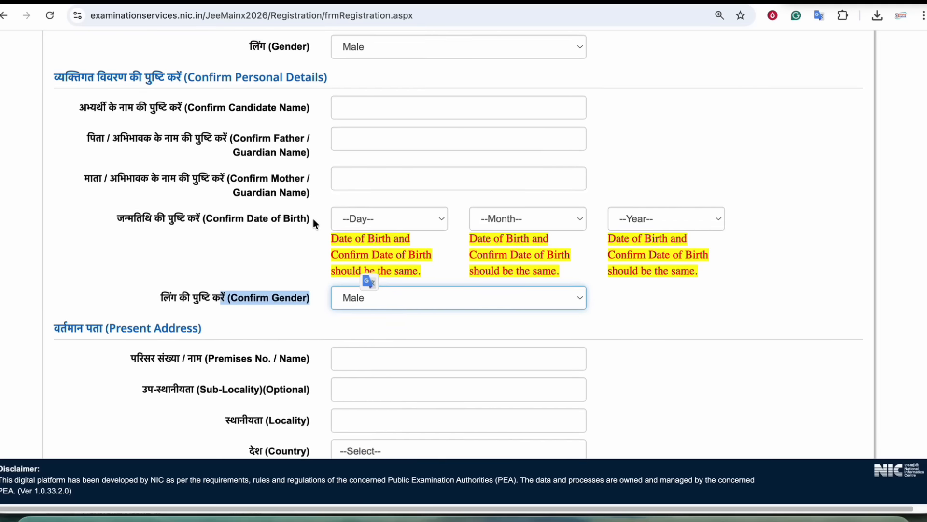
left_click_drag(96, 165, 182, 169)
left_click(255, 222)
scroll(256, 222, "down", 1)
scroll(220, 195, "down", 1)
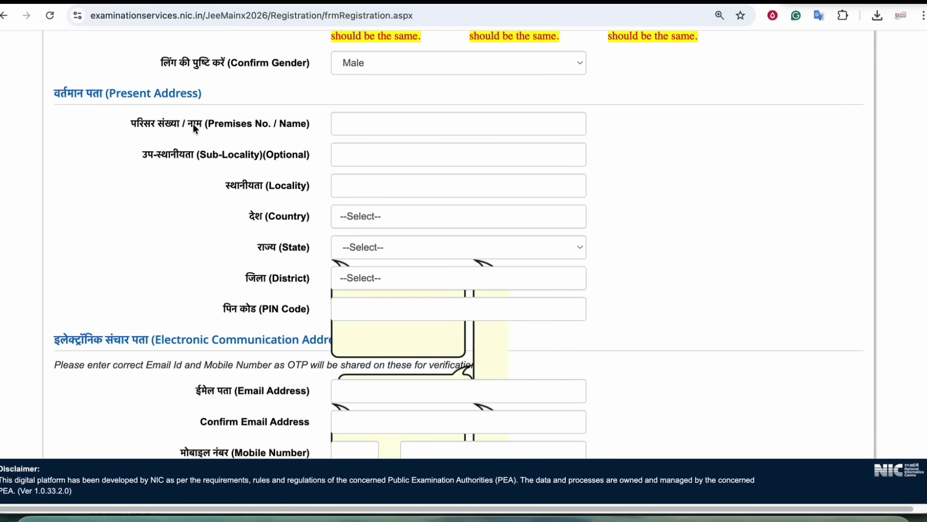
- Type the premises, sub-locality and locality lines of the present address in capitals
left_click(368, 124)
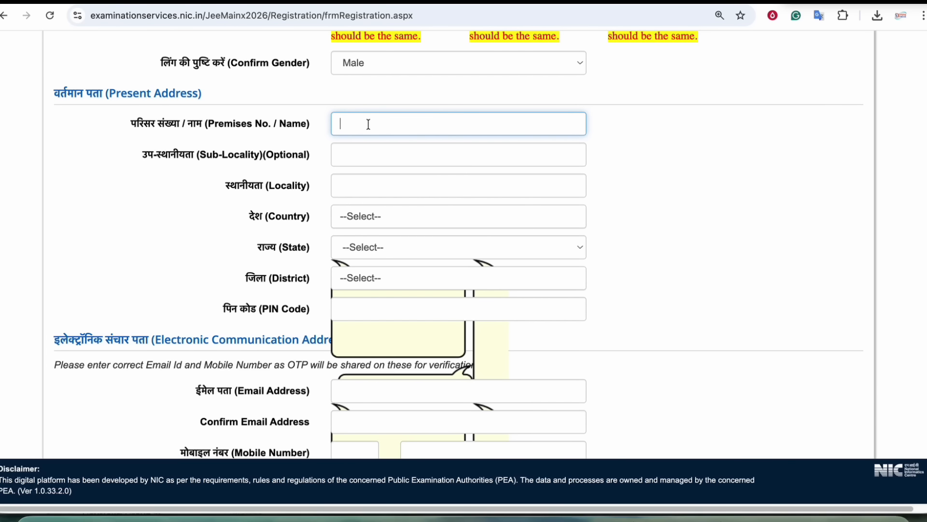
key("Caps_Lock")
left_click(364, 150)
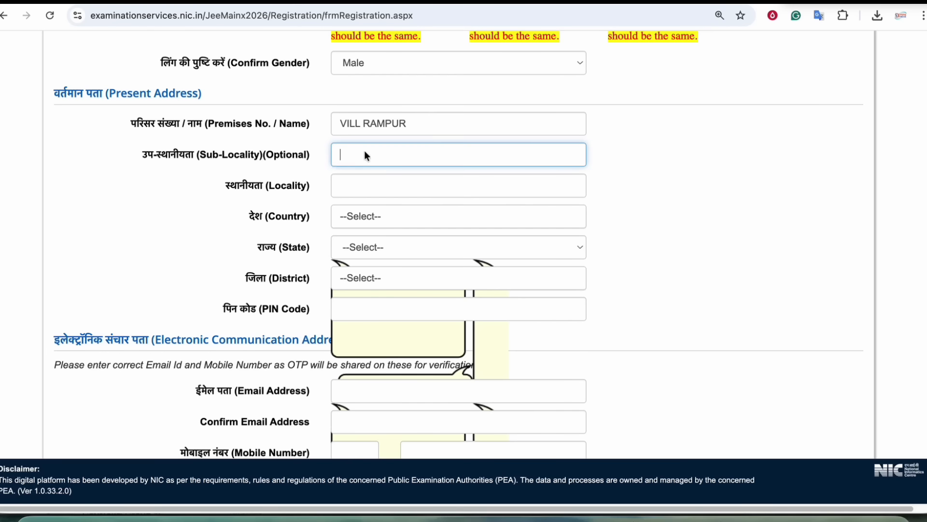
type("POST")
left_click(380, 190)
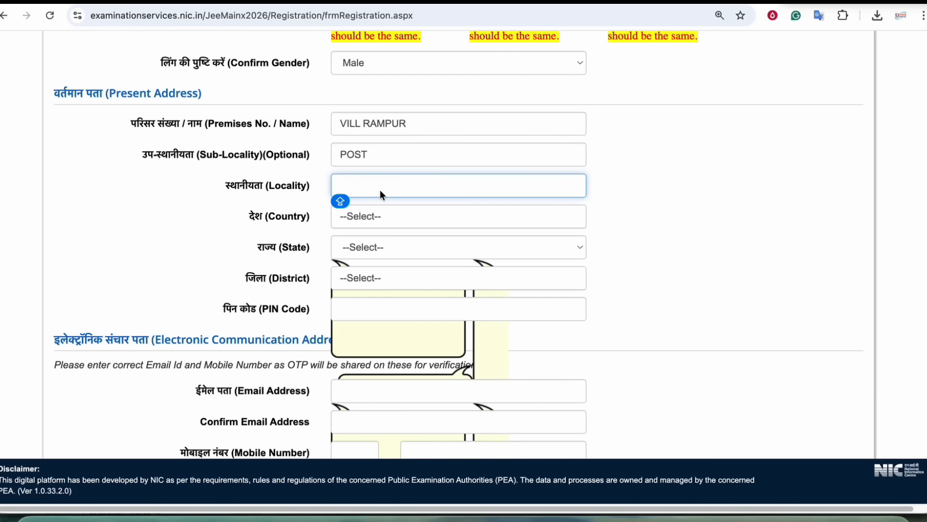
left_click(379, 154)
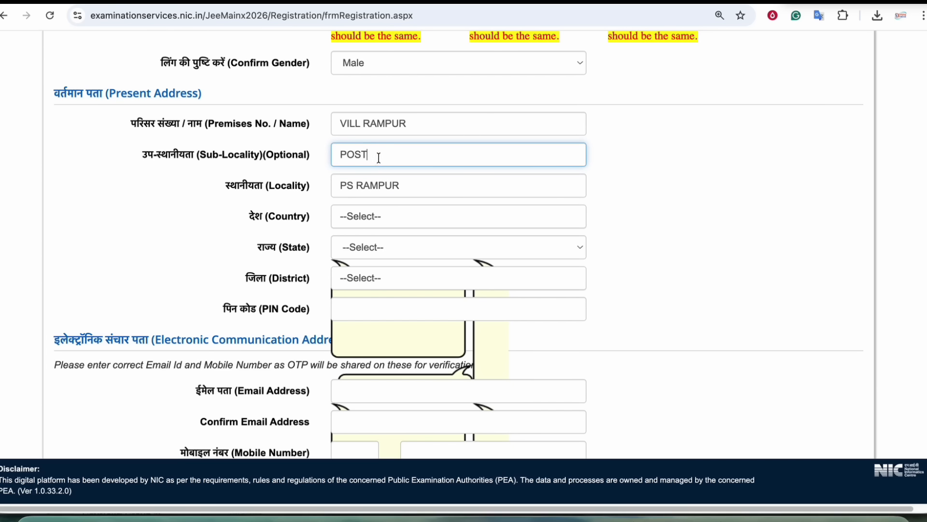
- Set country India, state BIHAR and district BEGUSARAI
left_click(388, 221)
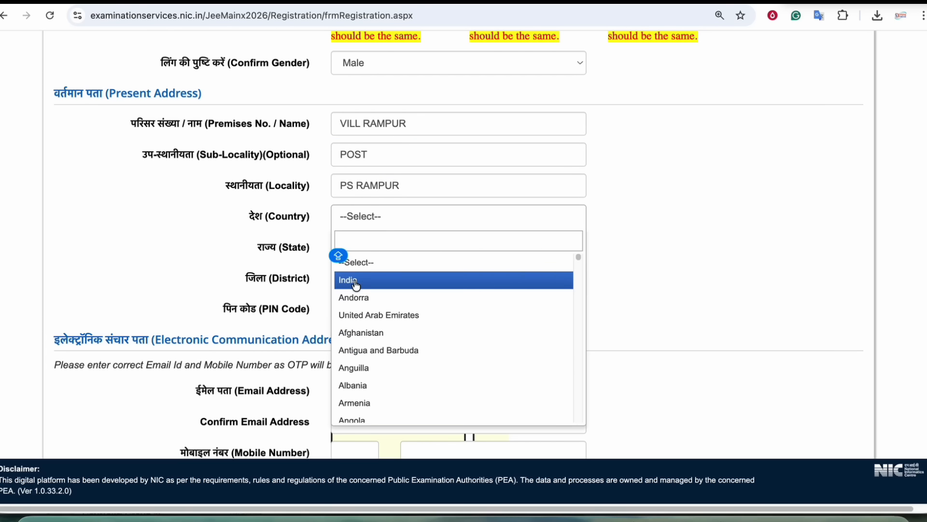
left_click(352, 280)
scroll(369, 240, "down", 1)
left_click(368, 221)
left_click(366, 201)
left_click(364, 278)
left_click(400, 236)
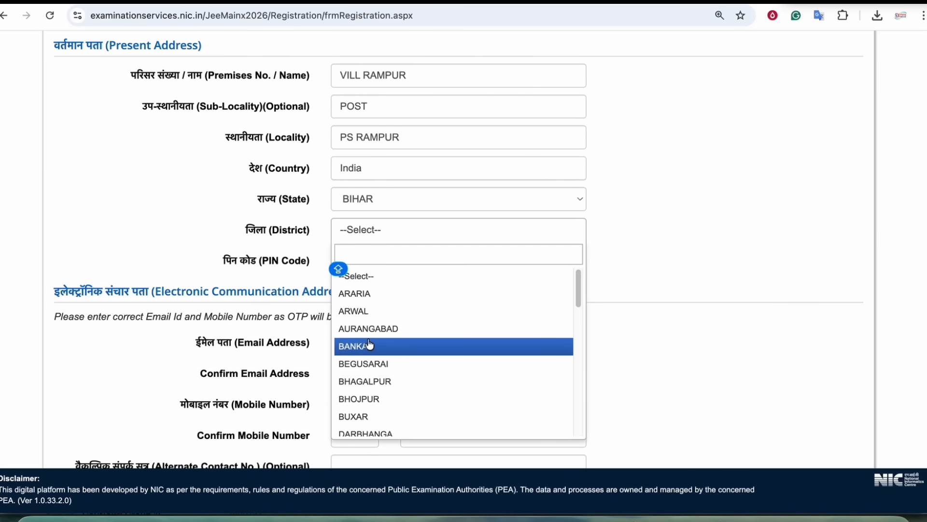
left_click(381, 360)
- Fill in the confirmed e-mail, mobile number and confirmed mobile number fields
left_click(366, 264)
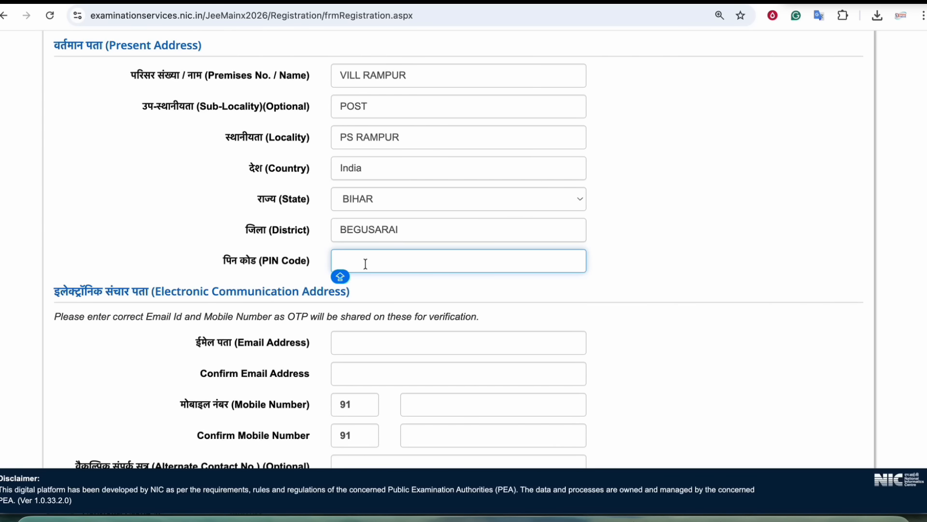
scroll(365, 264, "up", 2)
left_click_drag(132, 161, 166, 162)
left_click(167, 161)
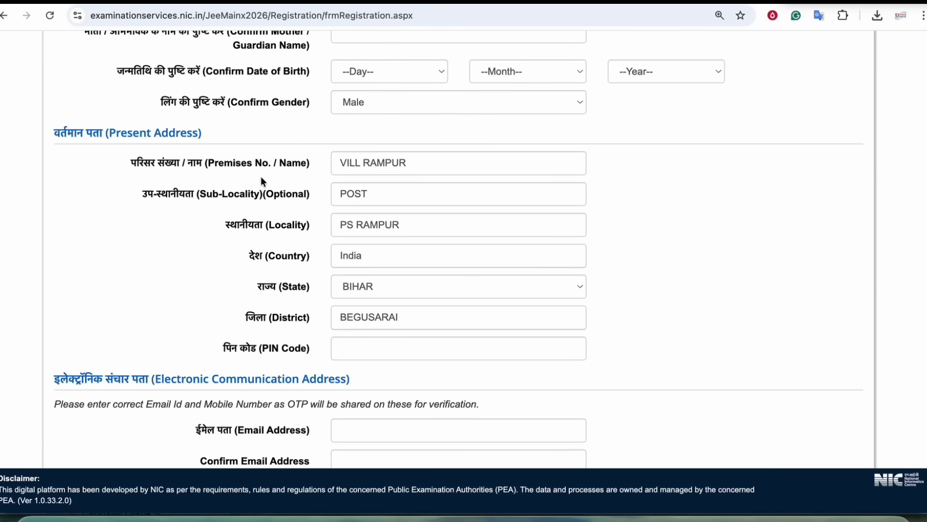
scroll(261, 176, "down", 4)
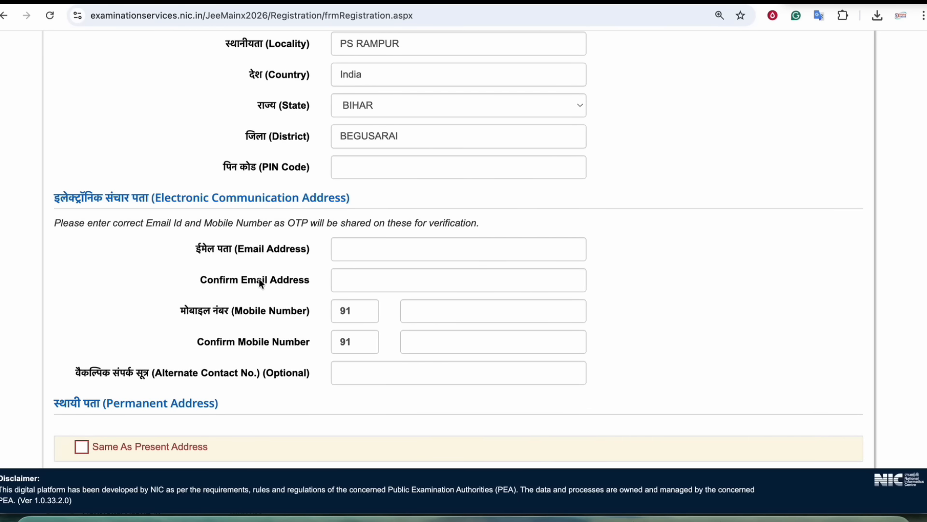
scroll(256, 274, "down", 2)
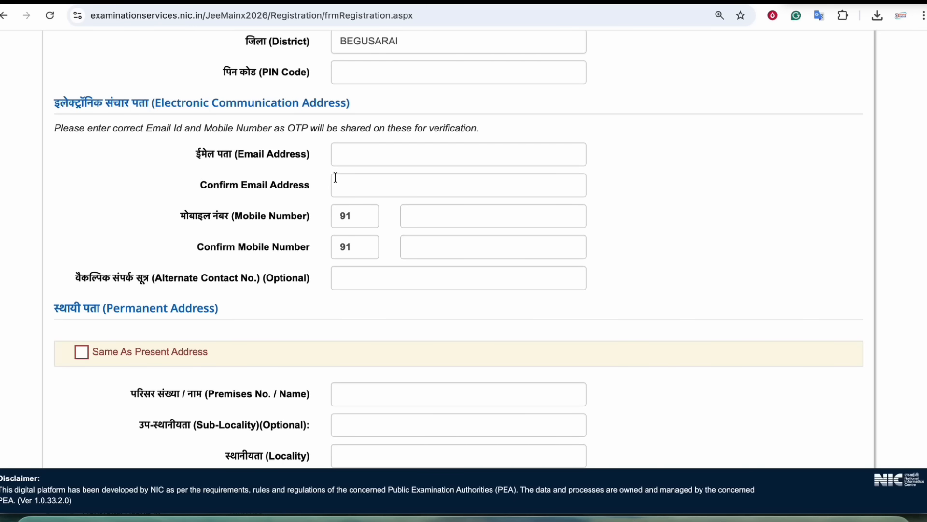
left_click(341, 184)
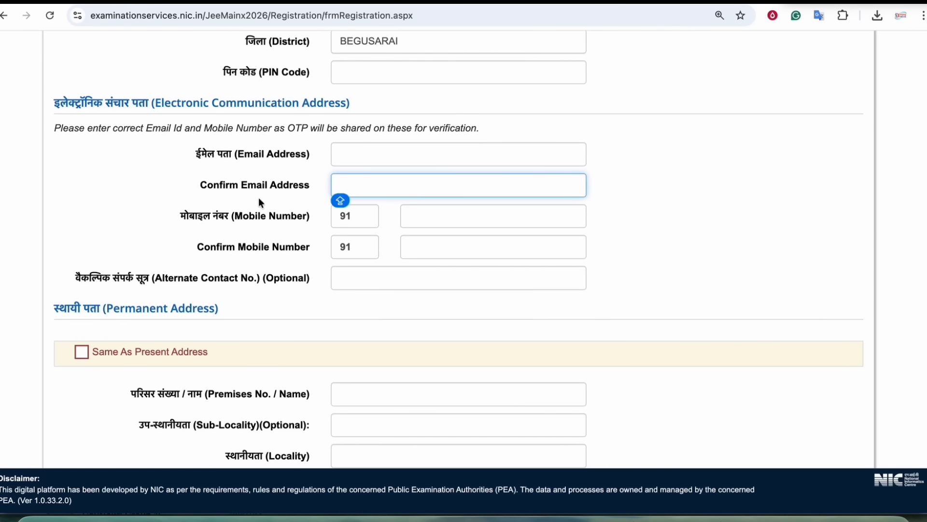
left_click(448, 219)
left_click(430, 251)
- Enter the present address PIN code
scroll(266, 223, "down", 2)
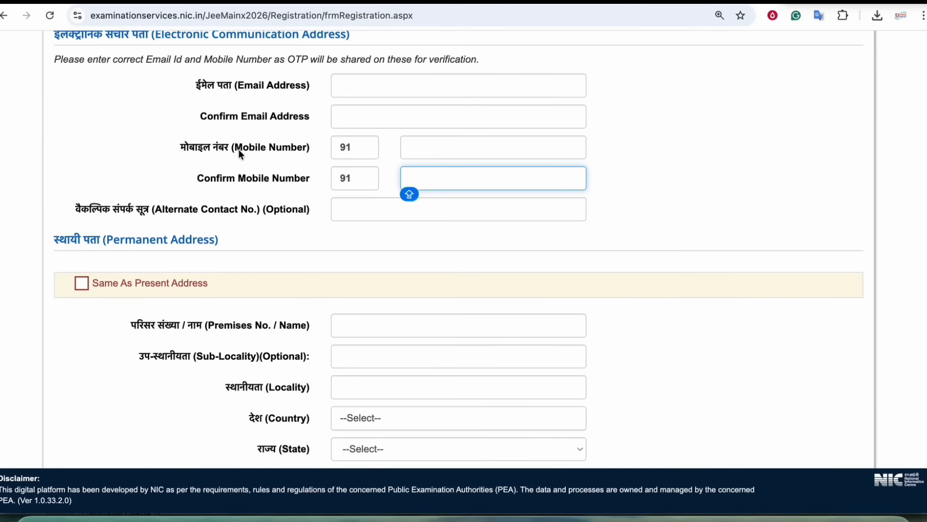
scroll(263, 188, "up", 3)
scroll(164, 237, "down", 1)
left_click_drag(125, 333, 142, 333)
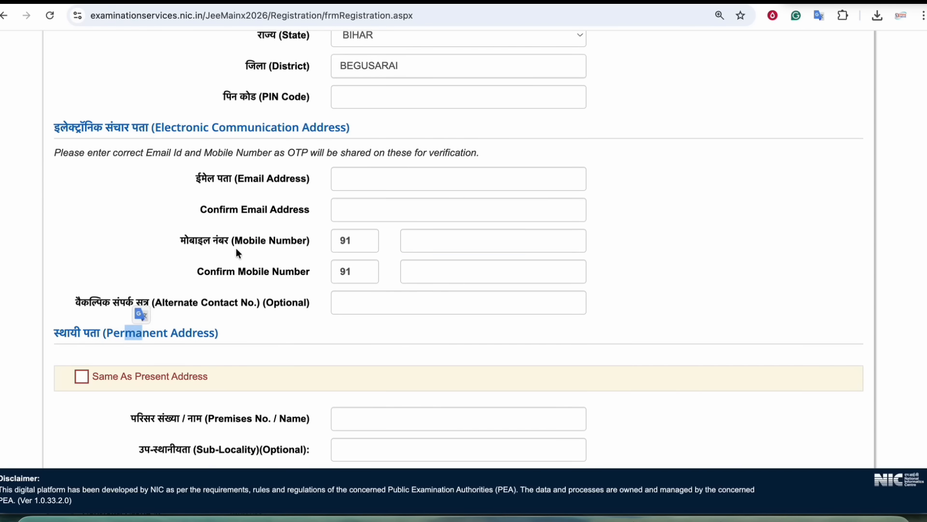
scroll(236, 247, "up", 8)
scroll(280, 246, "down", 10)
scroll(300, 246, "up", 3)
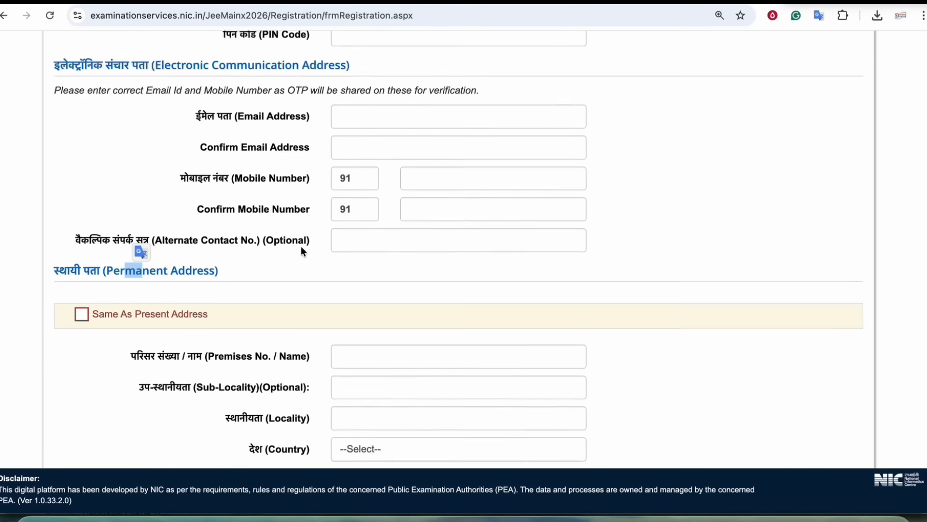
left_click(370, 143)
type("800025")
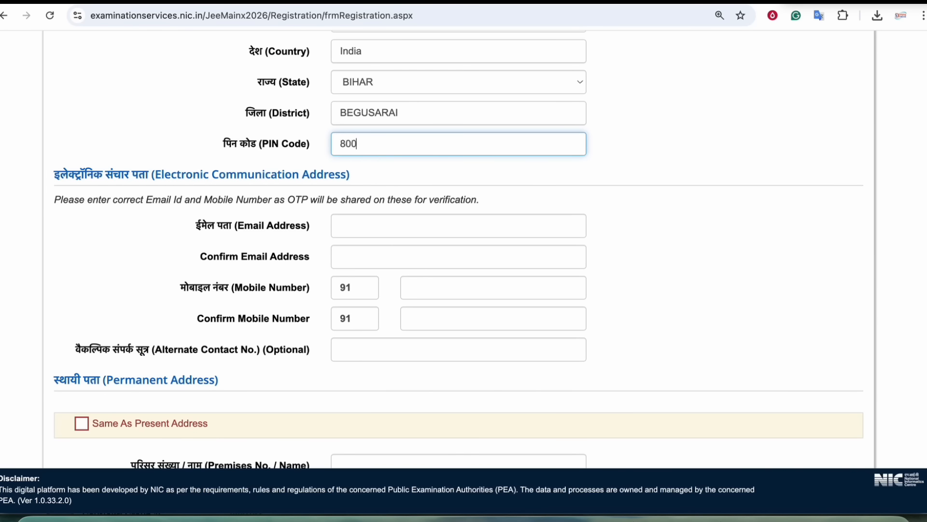
- Leave the permanent address separate by unticking 'same as present address'
scroll(410, 277, "down", 10)
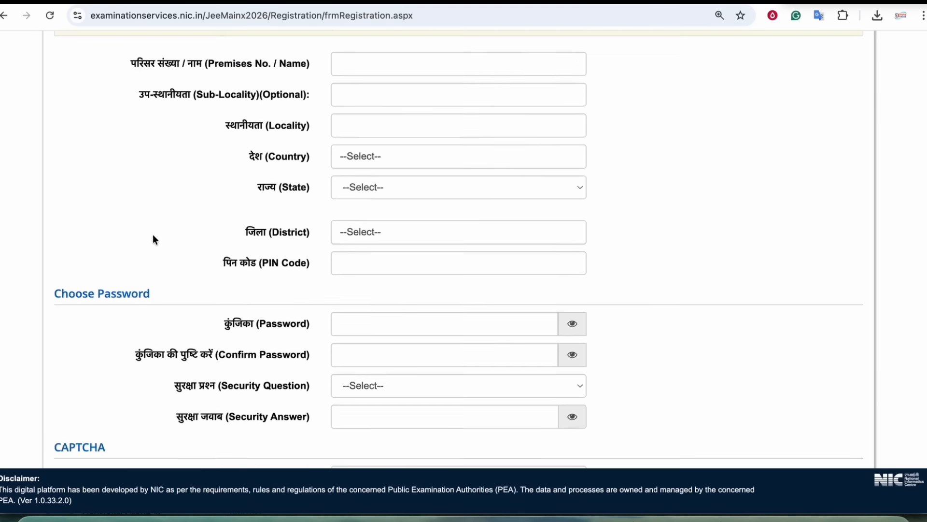
scroll(153, 233, "up", 2)
left_click(81, 96)
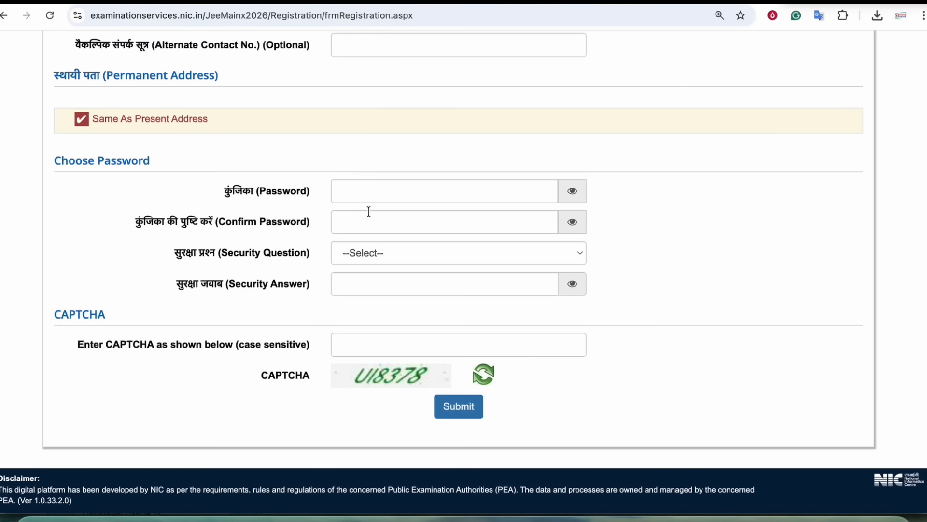
scroll(369, 211, "up", 6)
scroll(381, 239, "down", 4)
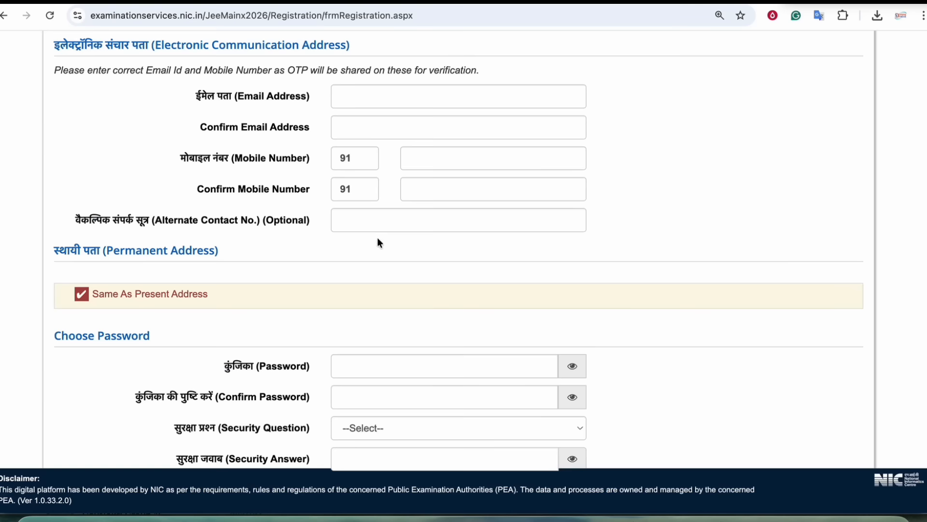
left_click(81, 292)
scroll(288, 193, "down", 4)
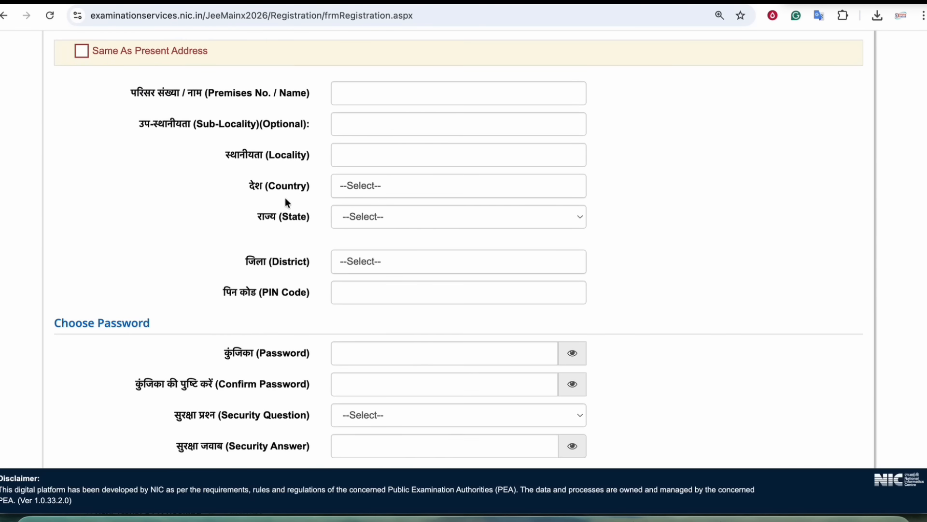
scroll(284, 199, "down", 3)
- Enter the account password and its confirmation, checking the 8 to 13 character rule
left_click_drag(83, 161, 121, 161)
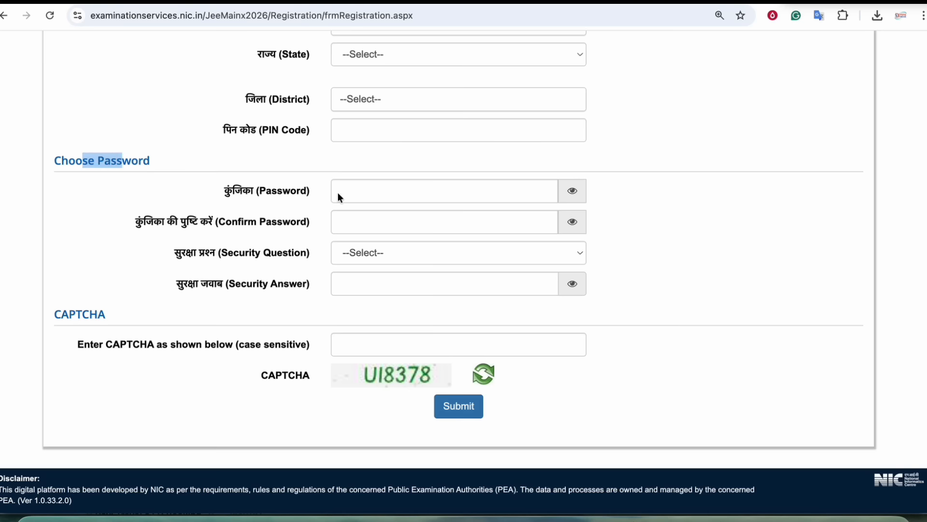
left_click(341, 191)
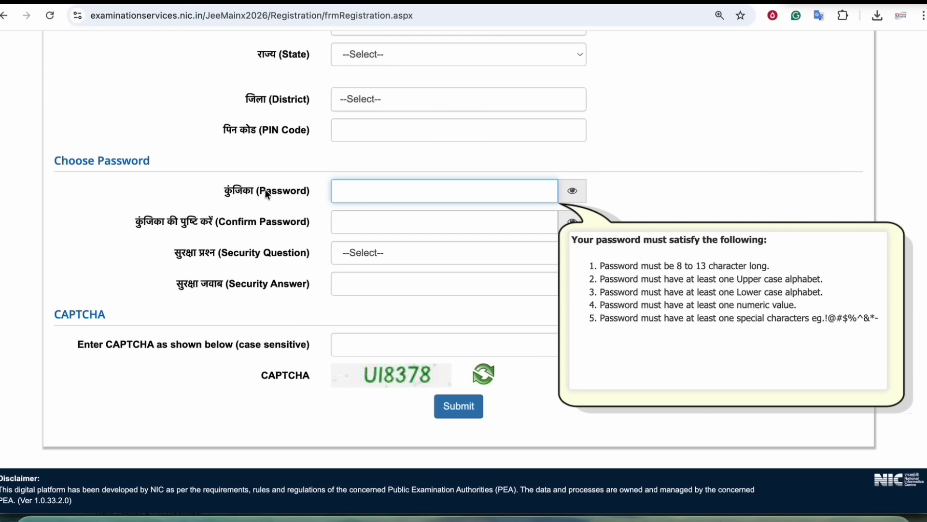
left_click_drag(679, 267, 869, 321)
left_click(761, 268)
left_click(812, 319)
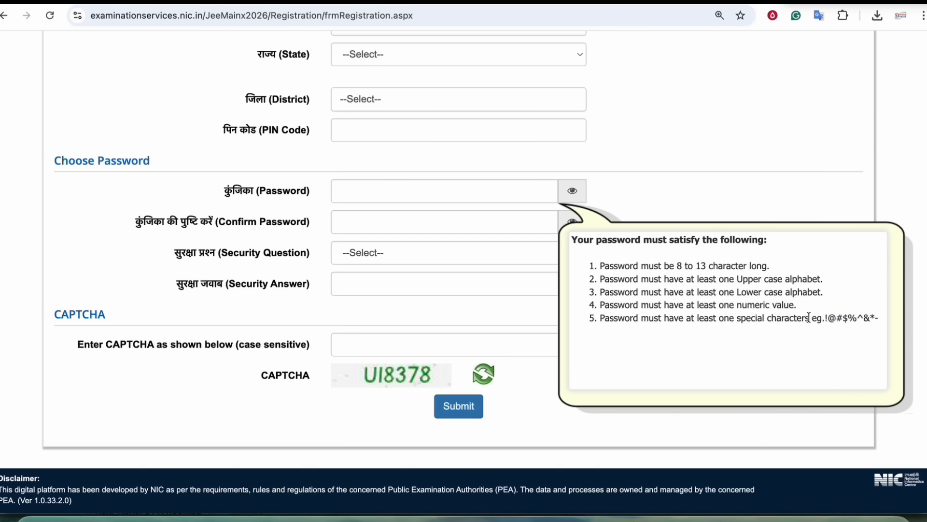
left_click(377, 190)
left_click(368, 220)
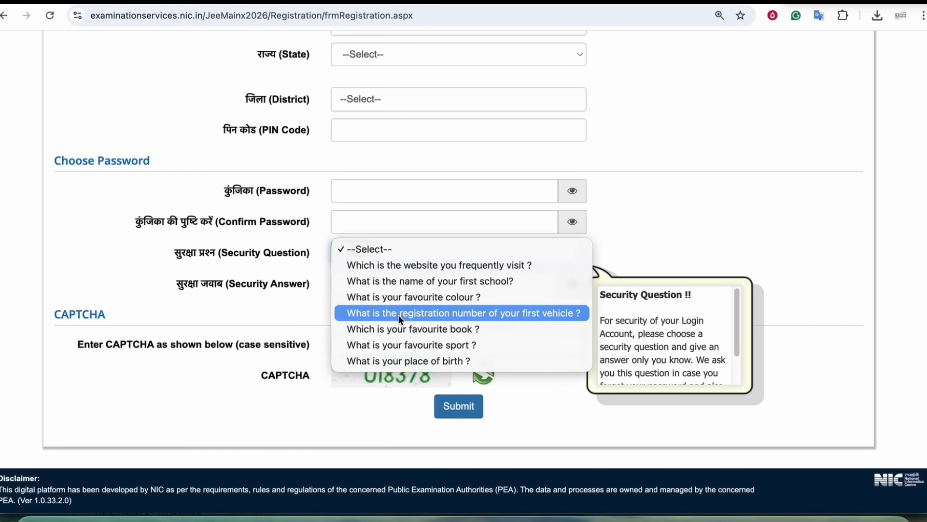
- Choose 'Which is your favourite book ?' as security question, then fill the answer and CAPTCHA
left_click(397, 329)
left_click(431, 289)
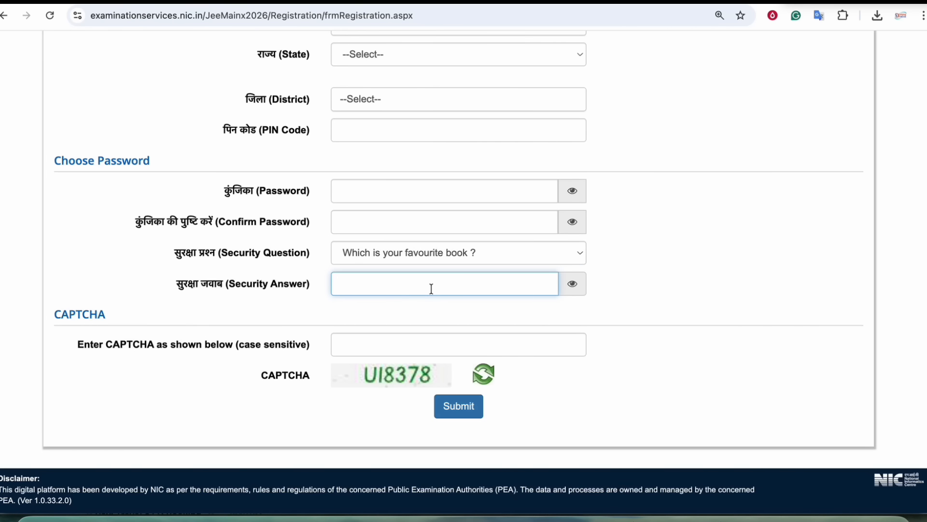
left_click(456, 253)
left_click(456, 254)
left_click(404, 290)
left_click(354, 351)
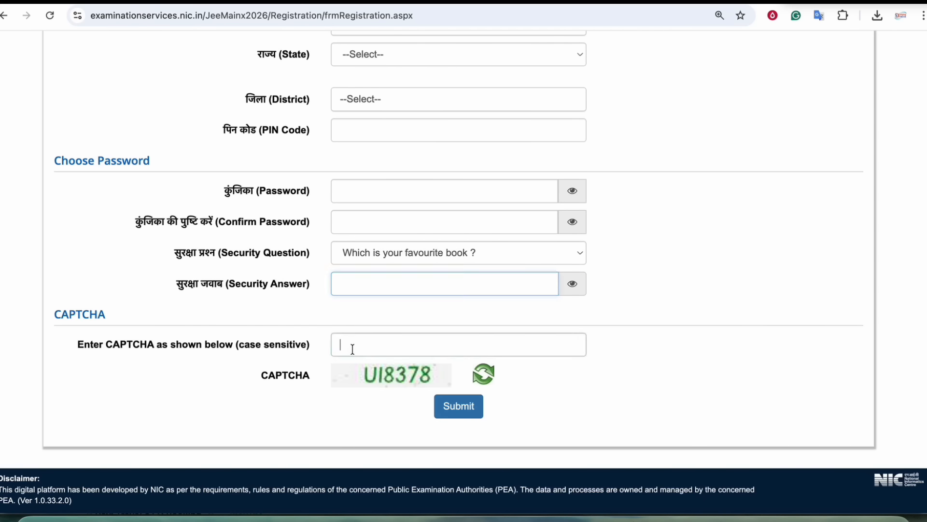
scroll(502, 246, "up", 1)
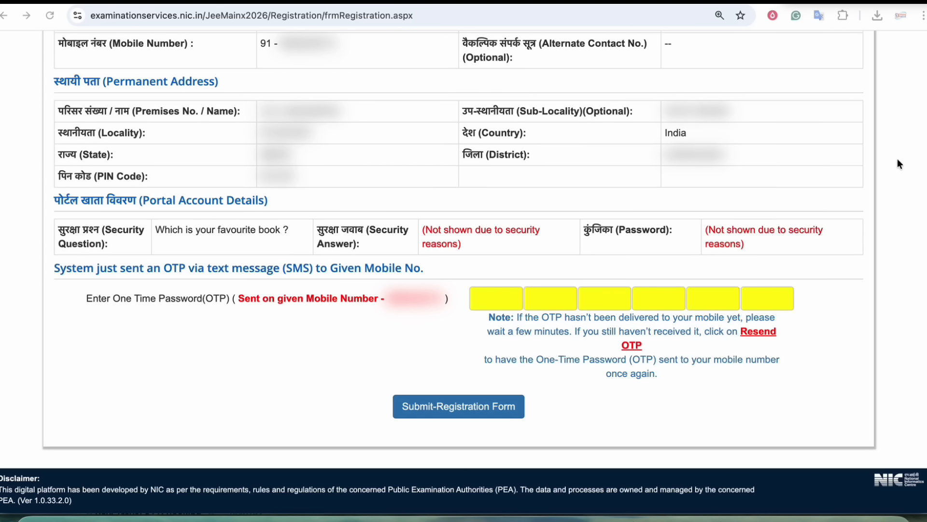
- Enter the mobile OTP and submit the registration form
left_click(505, 299)
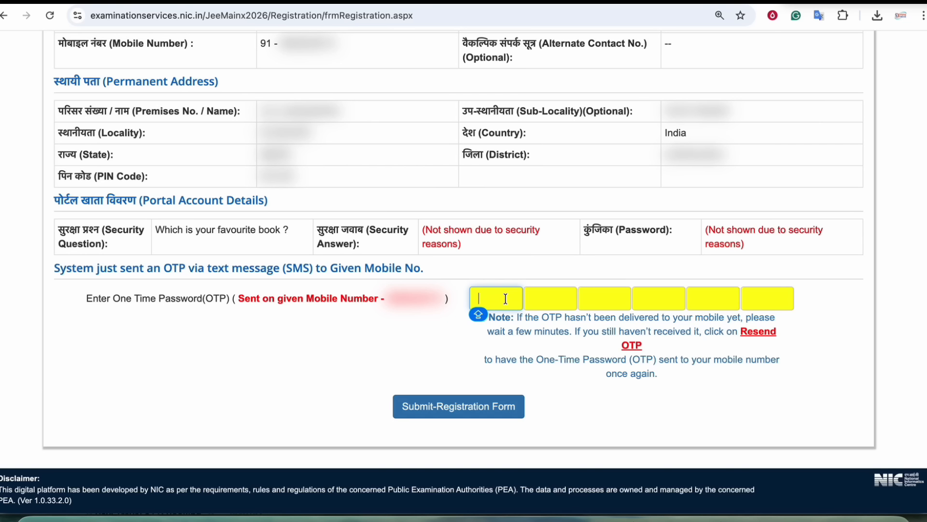
left_click(471, 418)
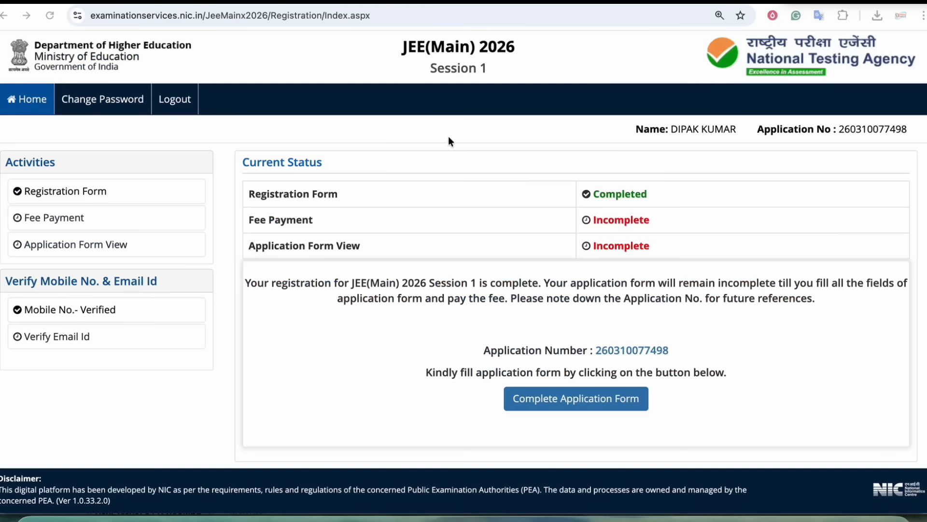
- Check the Completed registration status and application number, then go to Verify Email Id
left_click_drag(280, 194, 328, 195)
left_click(327, 195)
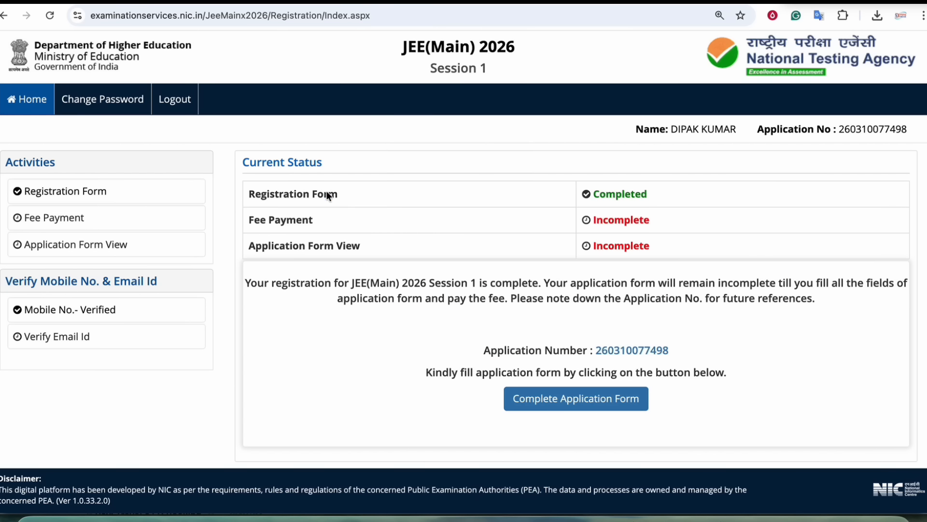
left_click_drag(815, 132, 902, 132)
left_click(893, 132)
left_click(903, 133)
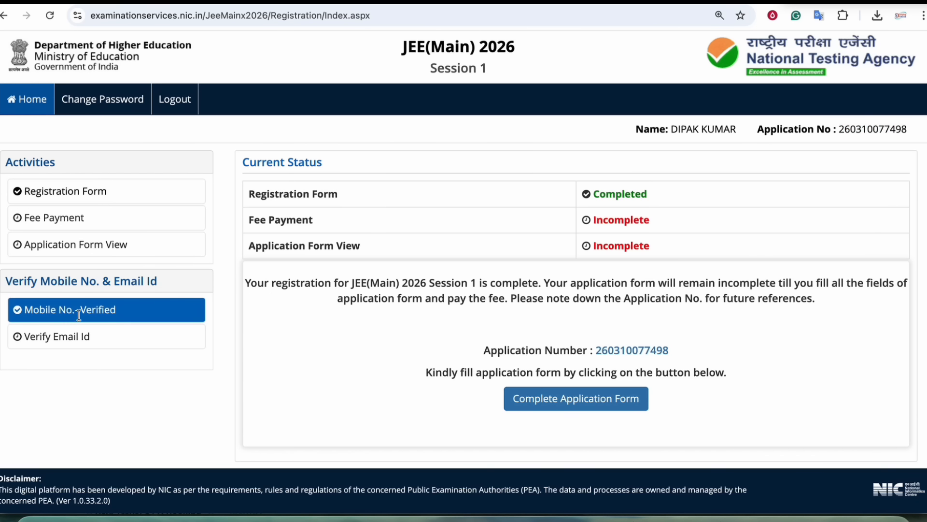
left_click(68, 342)
- Submit CAPTCHA AC5198 to get the email OTP, then enter the OTP to verify the email
left_click(388, 223)
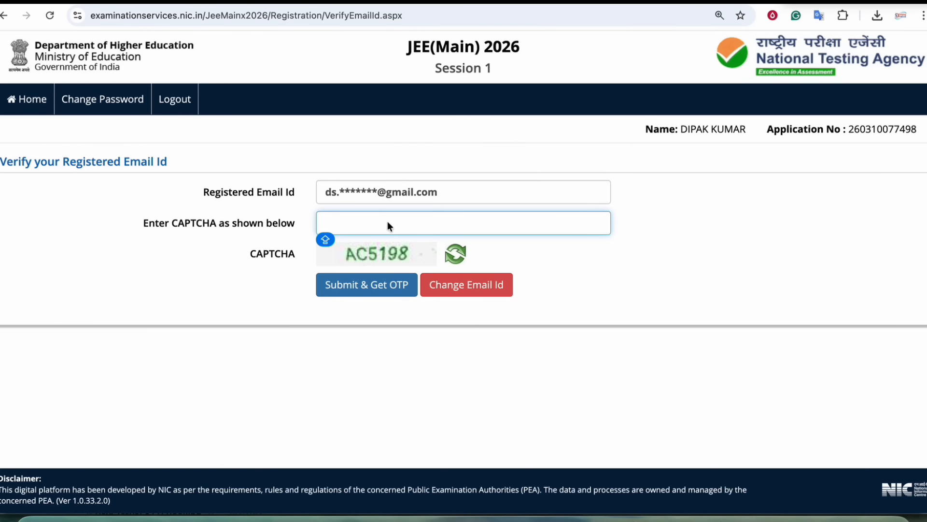
type("ac")
key("BackSpace")
key("BackSpace")
type("AC")
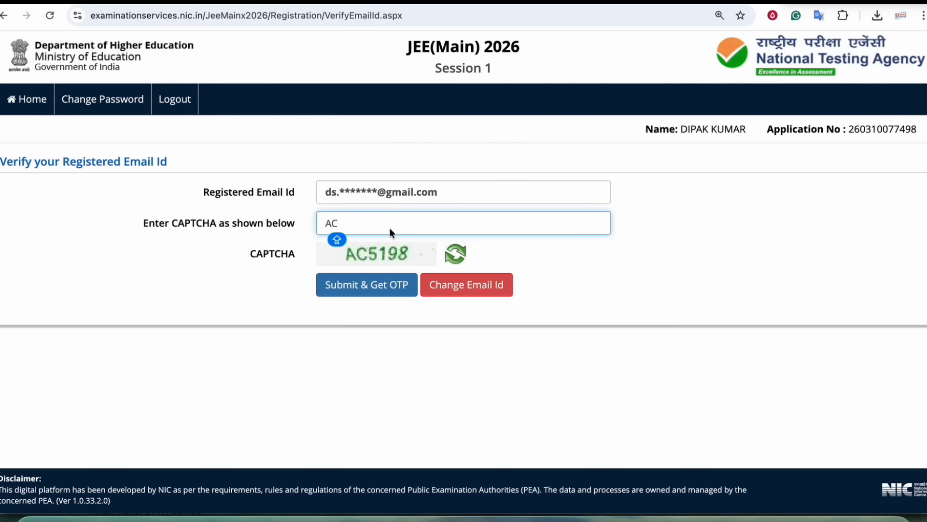
type("5198")
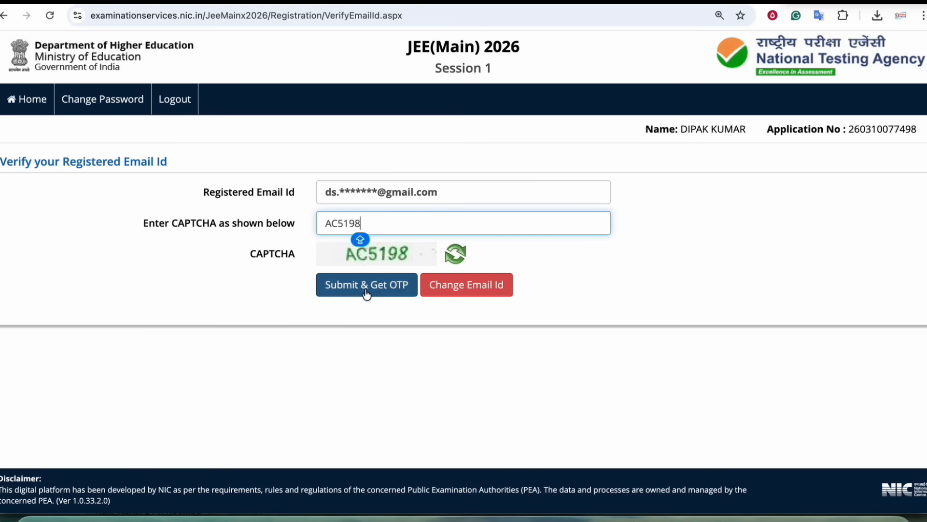
left_click(366, 292)
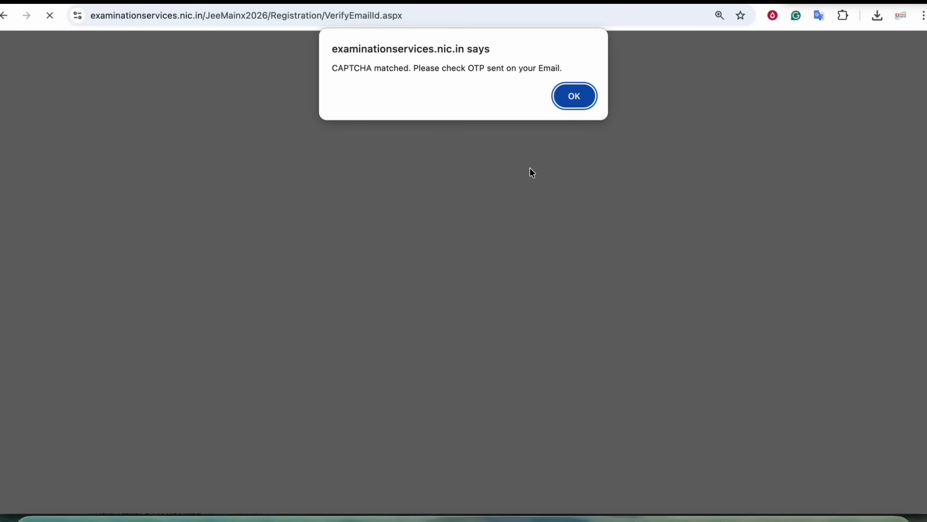
left_click_drag(422, 65, 535, 80)
left_click(574, 96)
left_click(427, 220)
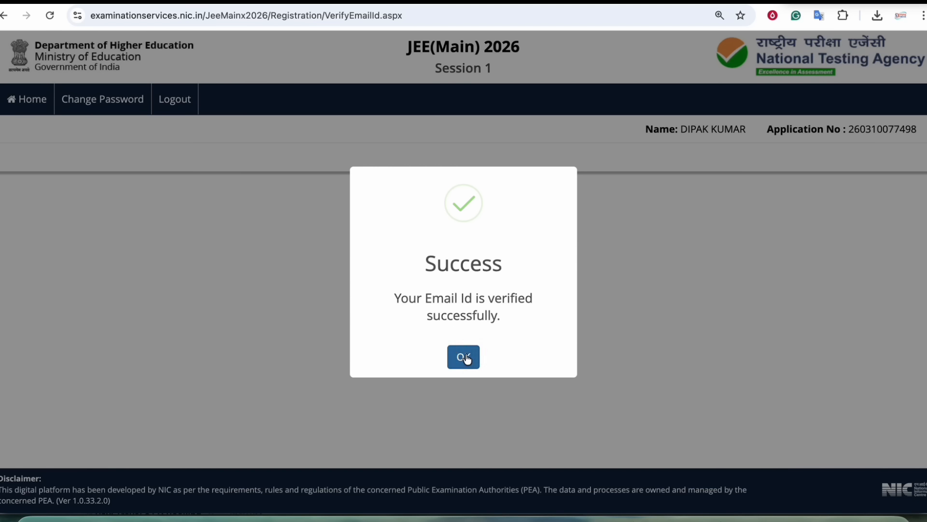
left_click(464, 357)
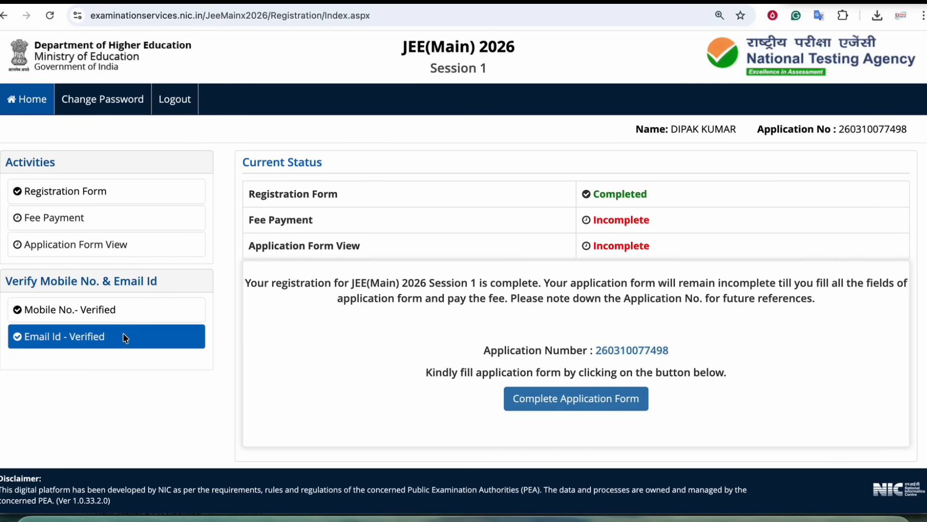
- Start the application form from the dashboard's Complete Application Form button
left_click_drag(299, 245, 351, 244)
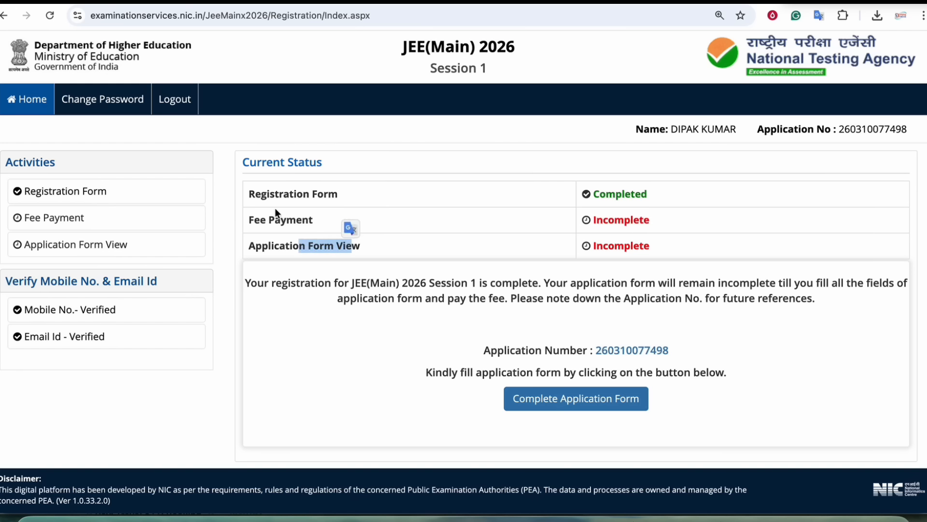
left_click(308, 287)
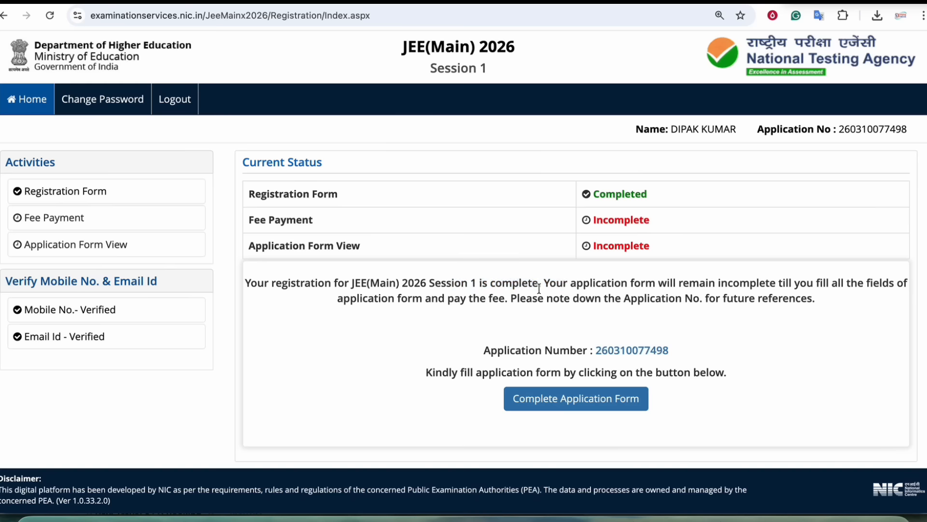
left_click(577, 404)
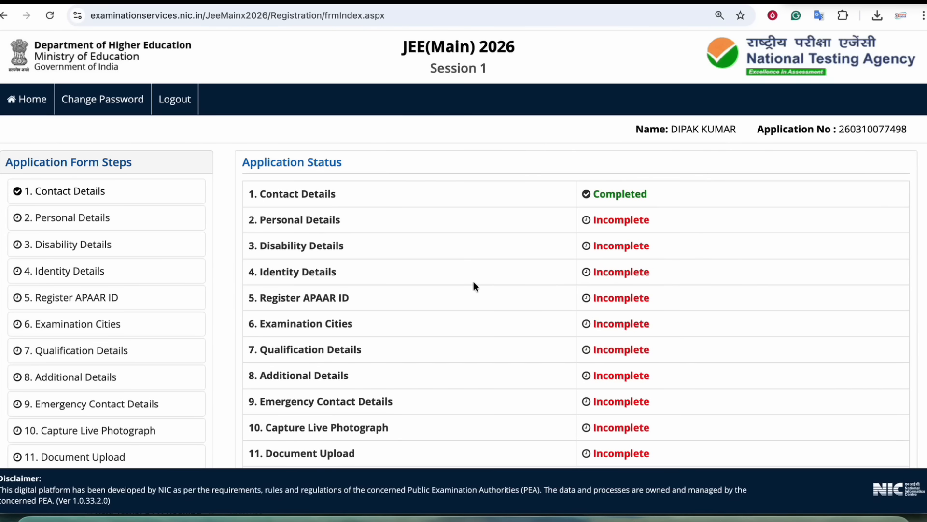
- Scroll through the application steps, including Register APAAR ID, and open Personal Details
scroll(306, 212, "down", 3)
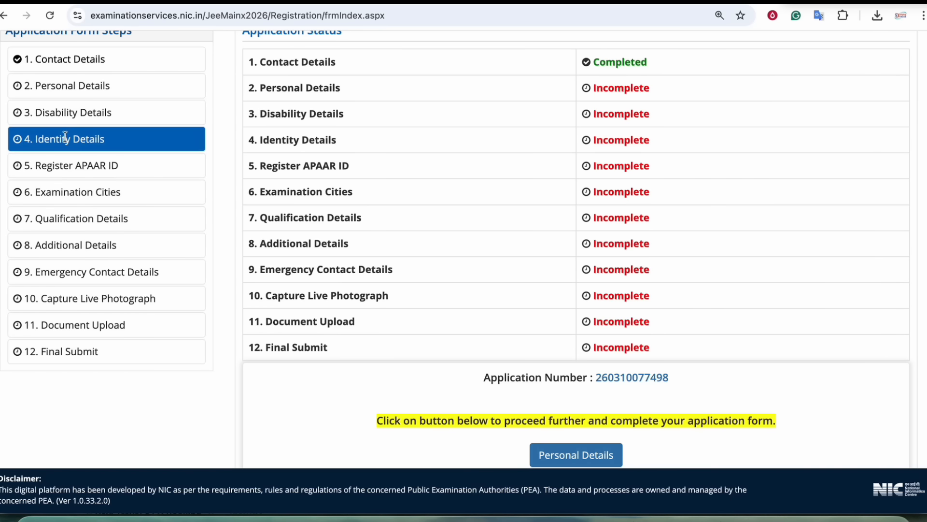
scroll(70, 137, "up", 1)
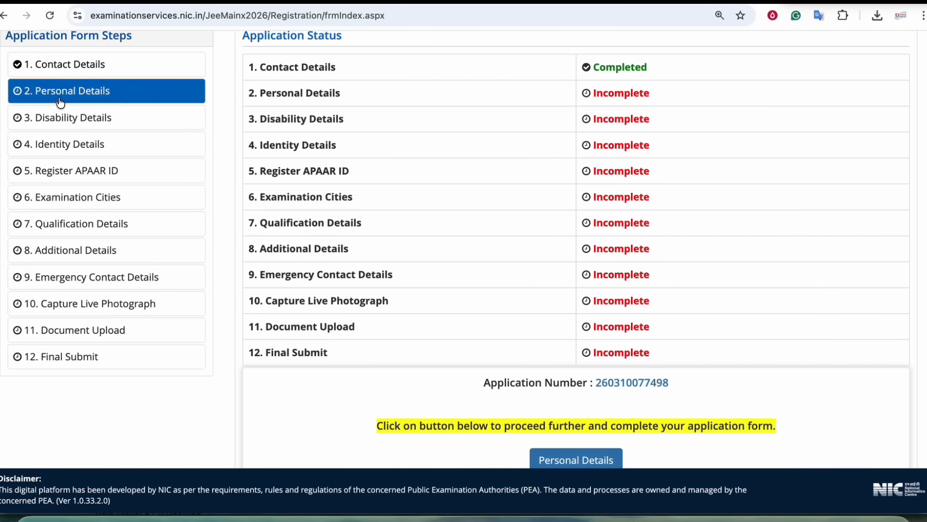
scroll(80, 338, "down", 1)
scroll(81, 341, "down", 2)
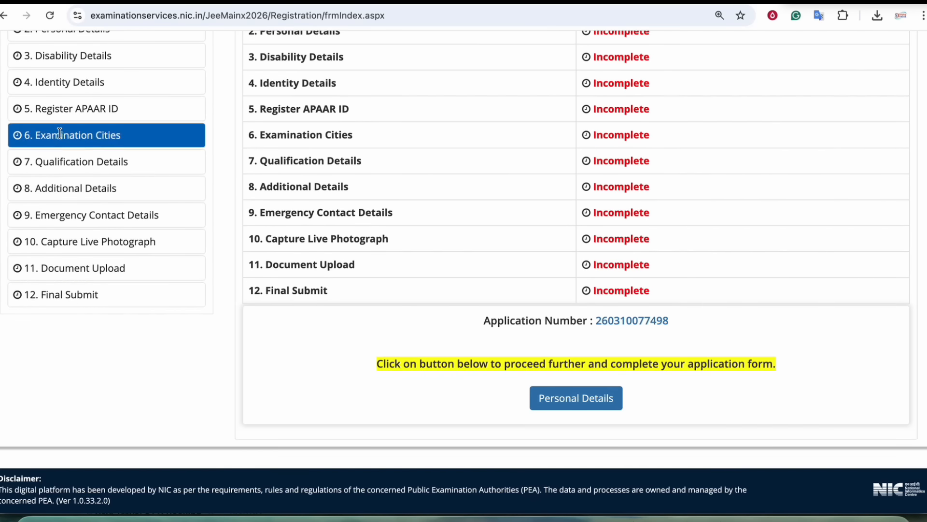
scroll(111, 227, "up", 5)
scroll(436, 273, "down", 3)
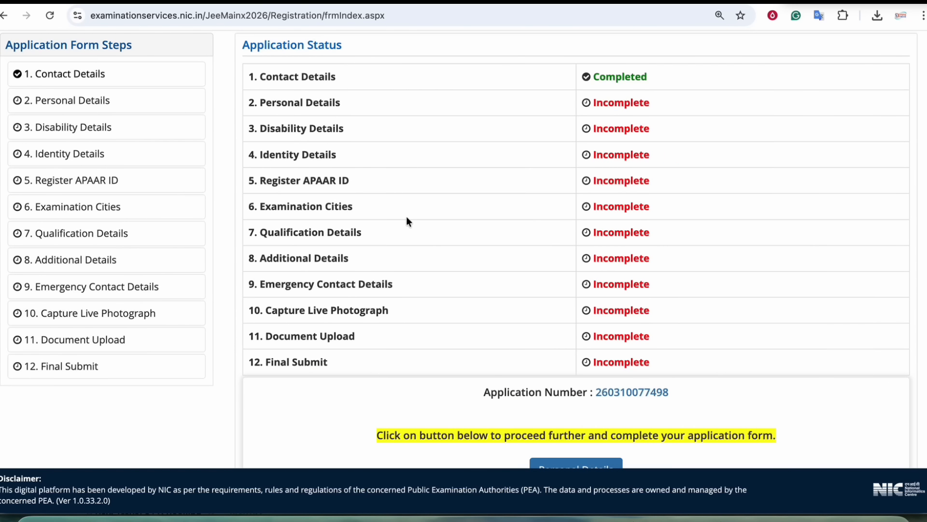
mouse_move(303, 180)
left_mouse_down()
mouse_move(341, 182)
mouse_move(352, 194)
left_mouse_up()
left_click(334, 181)
scroll(444, 251, "down", 3)
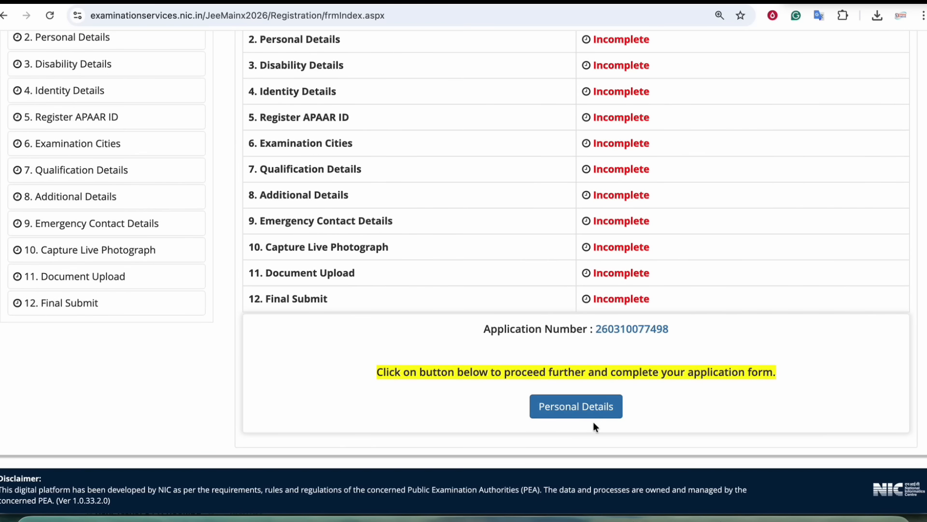
left_click(591, 415)
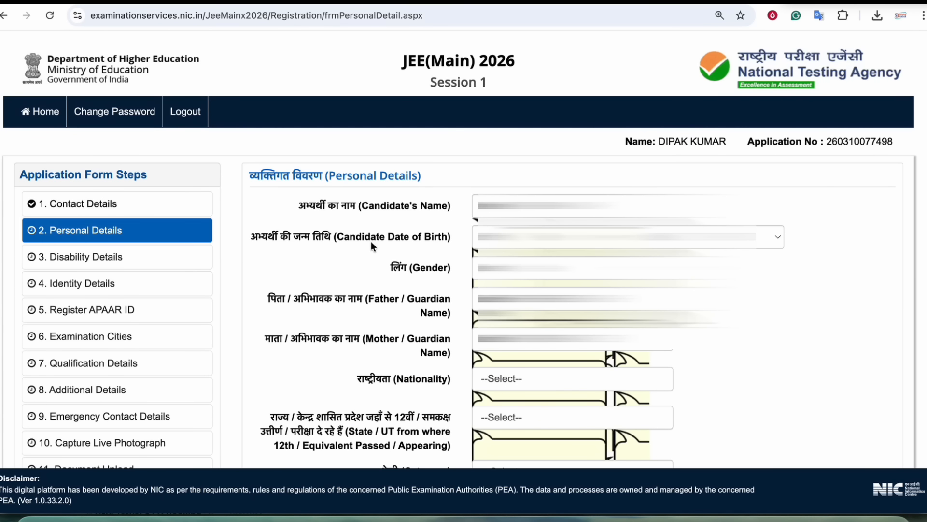
- Set nationality to Indian and the 12th-passing State/UT to BIHAR
scroll(372, 241, "down", 6)
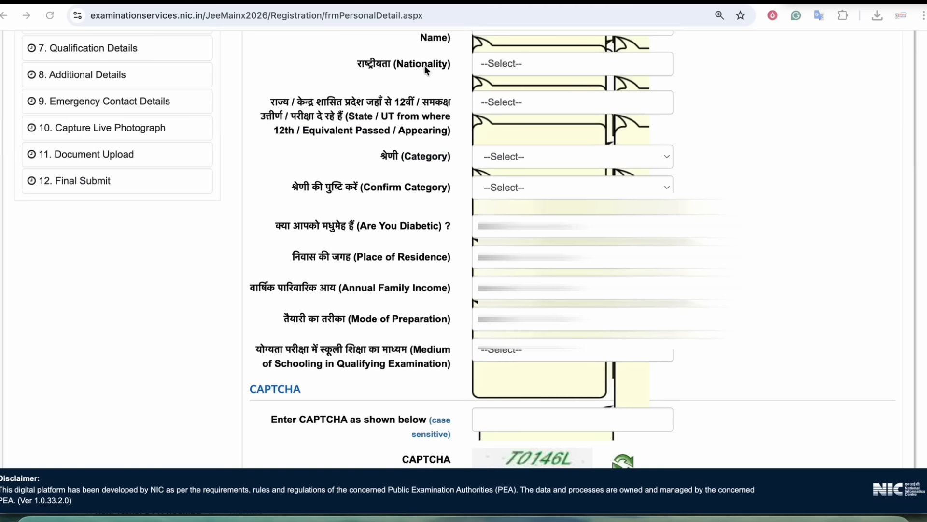
left_click(544, 64)
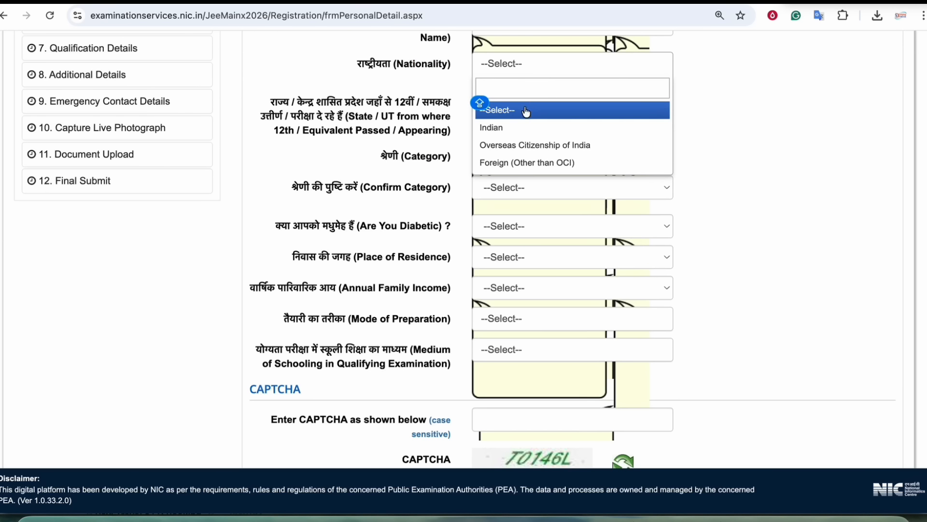
left_click(496, 119)
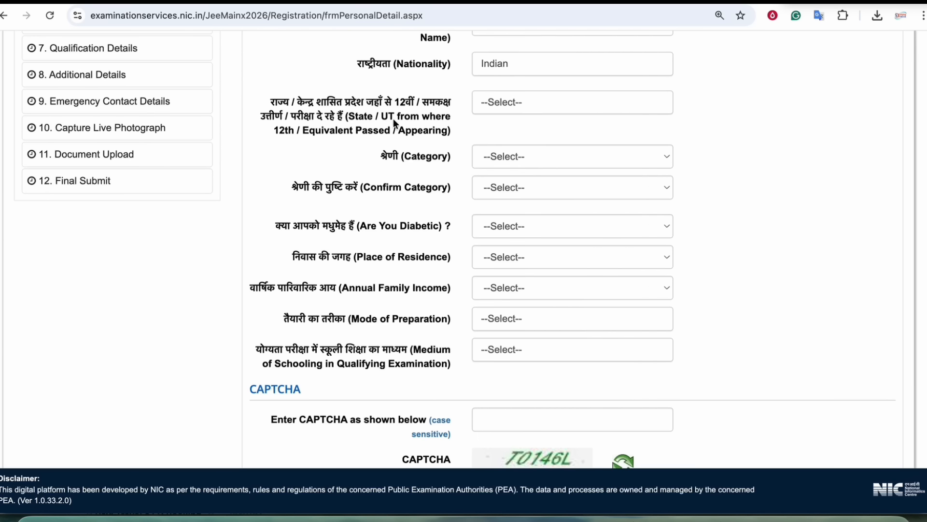
left_click_drag(297, 101, 371, 115)
left_click(371, 115)
left_click_drag(337, 102, 405, 105)
left_click(405, 105)
left_click(493, 105)
left_click(497, 228)
- Set and confirm the category as OBC- NCL (Central List), after trying Gen-EWS and General
left_click_drag(400, 156, 425, 156)
left_click(498, 157)
left_click(502, 169)
left_click(508, 164)
left_click(382, 175)
left_click_drag(377, 187, 411, 186)
left_click(515, 188)
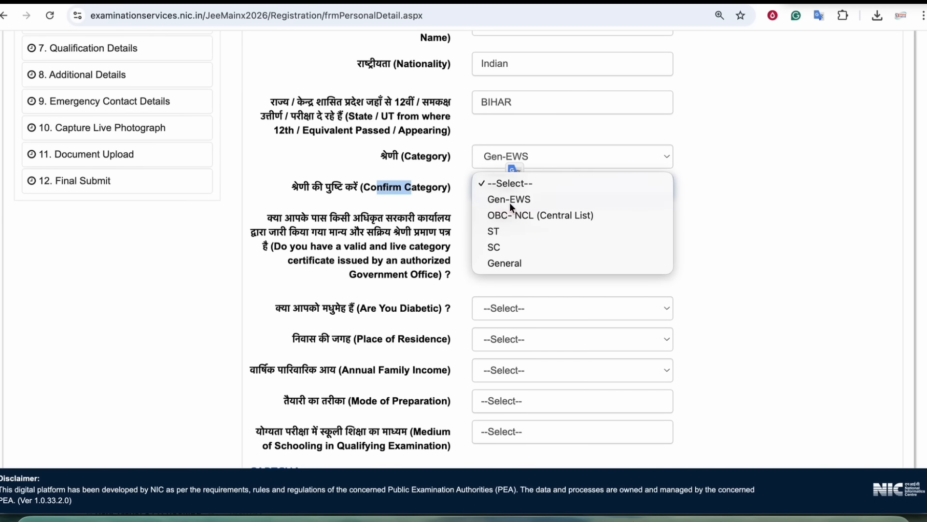
left_click(509, 201)
left_click(504, 156)
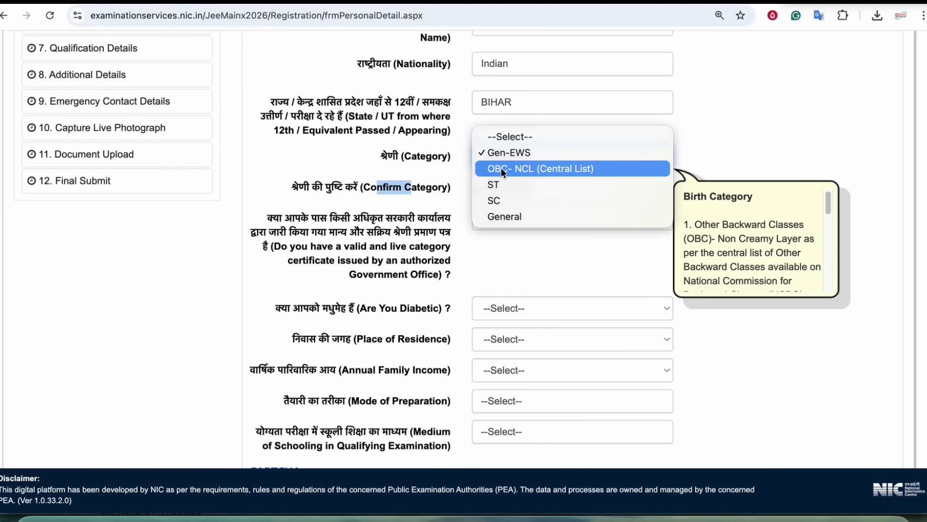
left_click(503, 214)
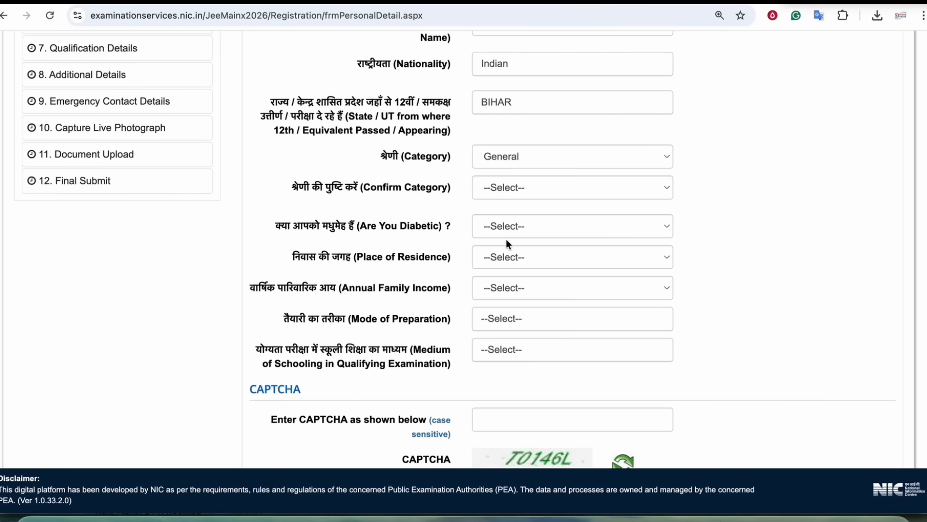
left_click(499, 188)
left_click(506, 263)
left_click(513, 163)
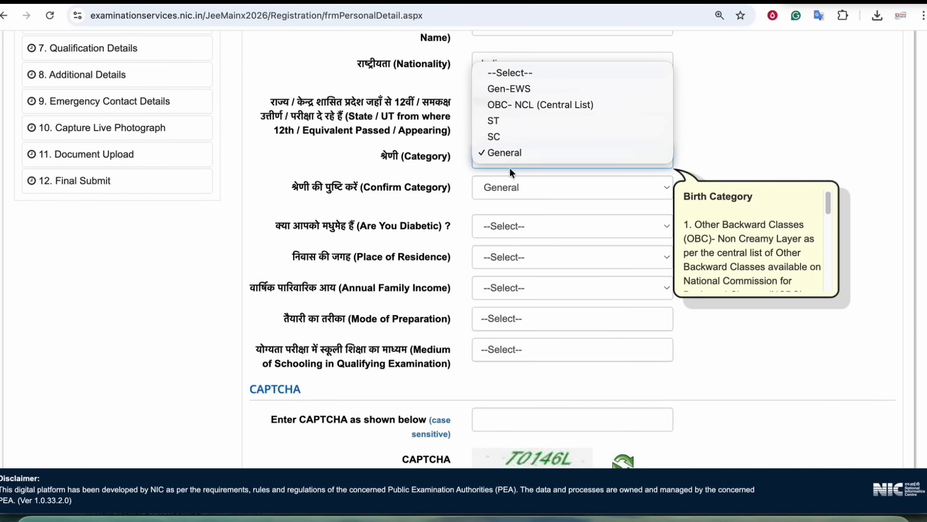
left_click(506, 106)
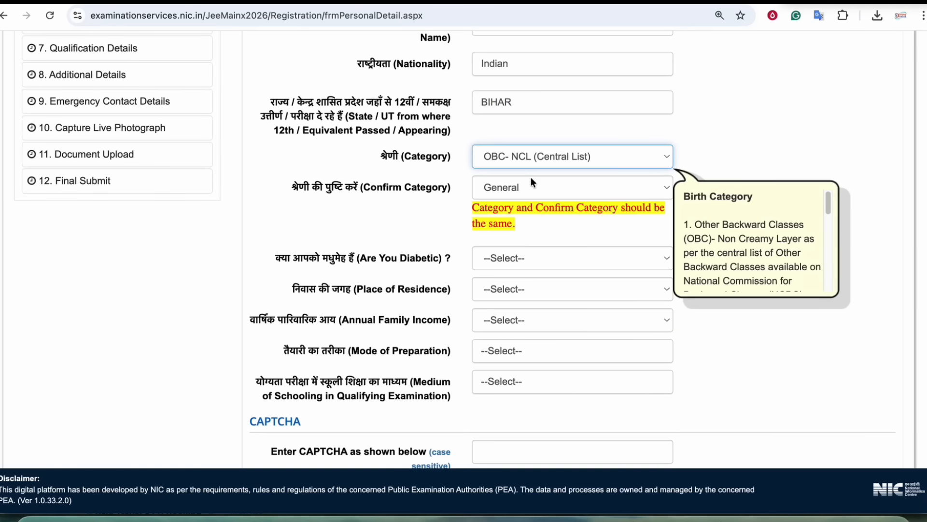
left_click(526, 186)
left_click(529, 219)
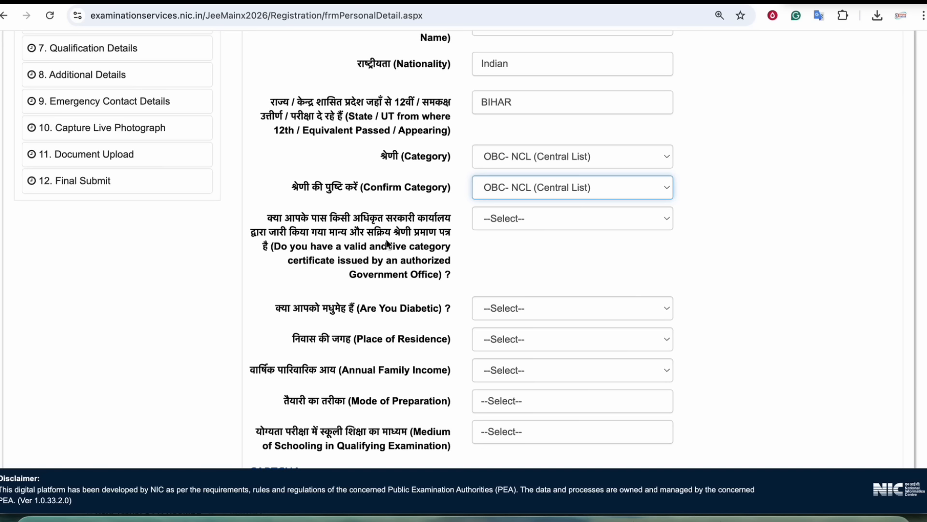
- Try the category certificate answers, first Yes, then certificate still awaited
left_click(502, 220)
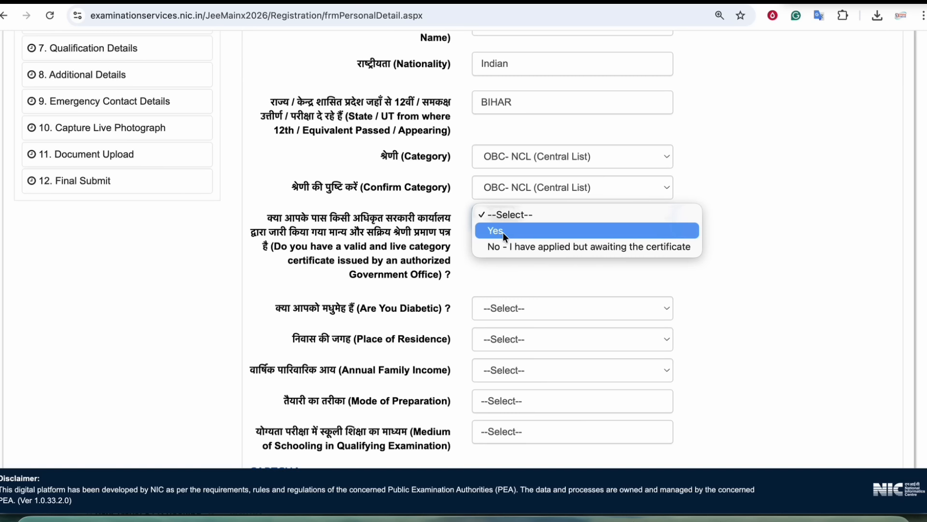
left_click(388, 223)
left_click_drag(329, 220, 376, 231)
left_click(377, 231)
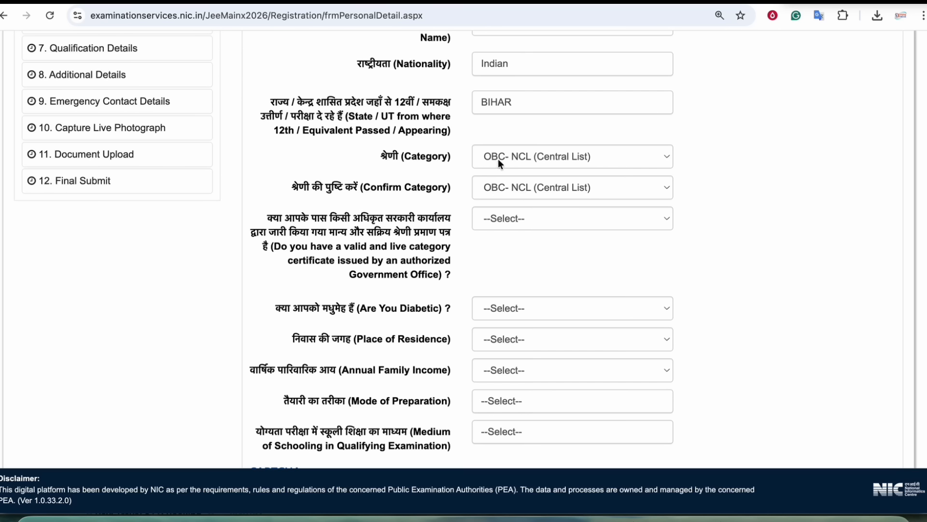
left_click(509, 219)
left_click(505, 227)
left_click(509, 222)
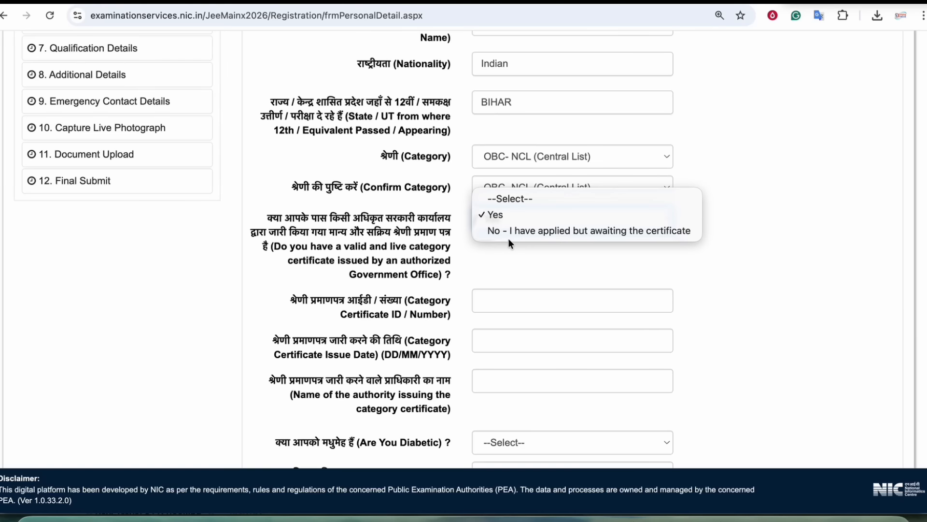
left_click(585, 229)
- Change the certificate answer to Yes and focus the issuing authority name field
scroll(501, 172, "down", 2)
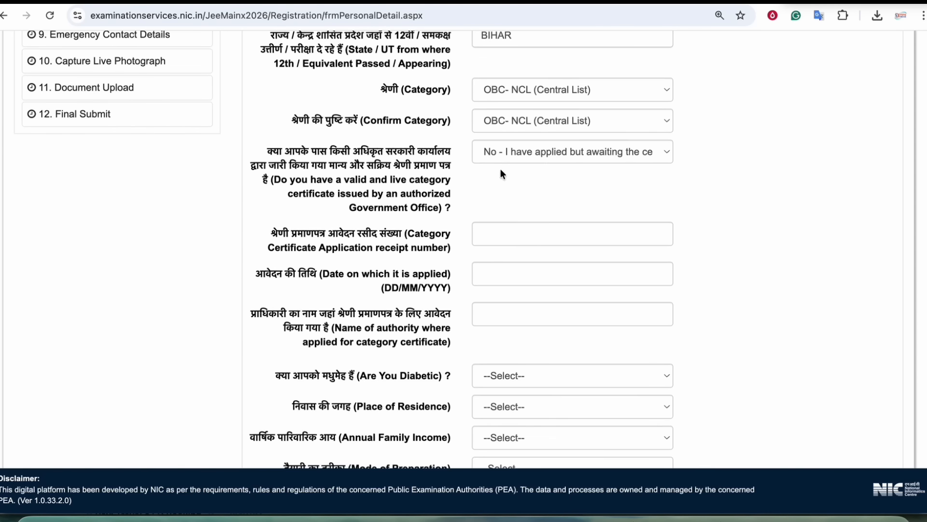
scroll(425, 194, "down", 2)
left_click_drag(332, 194, 423, 194)
left_click_drag(363, 220, 419, 220)
left_click_drag(357, 261, 416, 262)
left_click(403, 260)
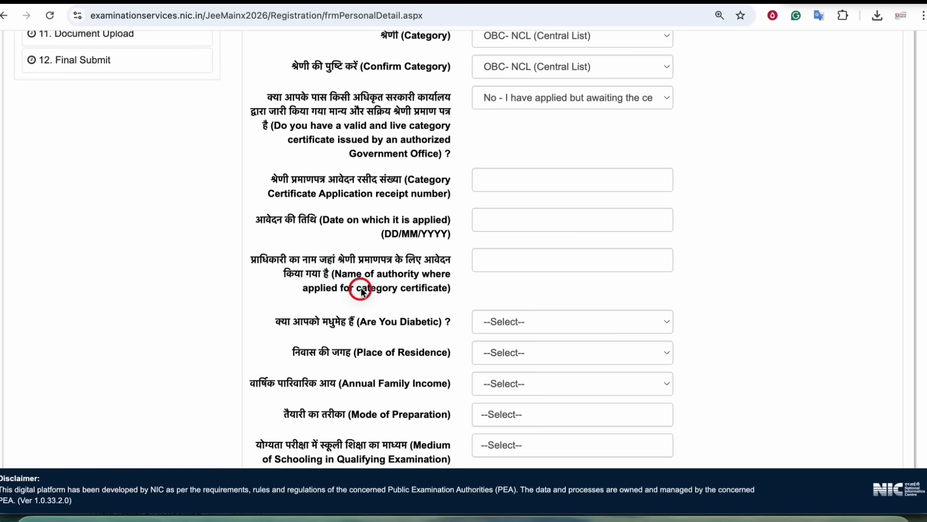
left_click_drag(362, 287, 425, 289)
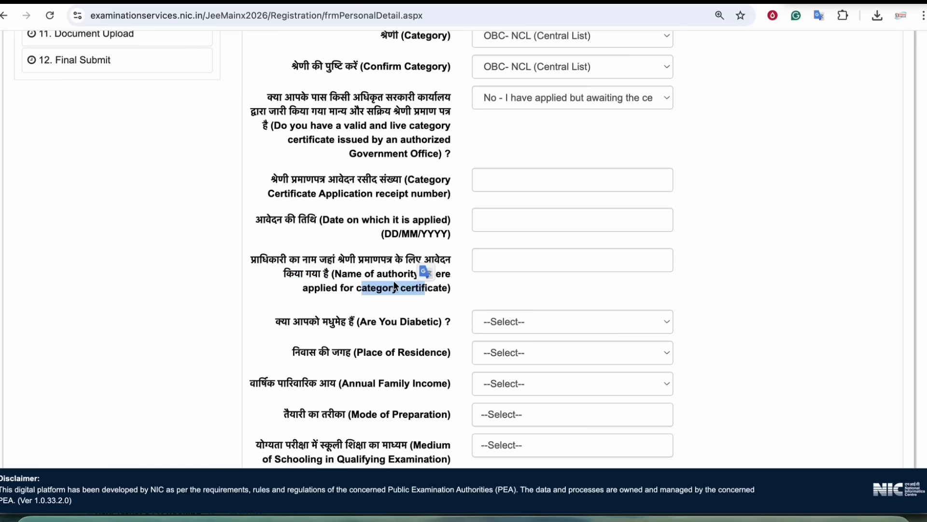
scroll(393, 285, "up", 1)
left_click(515, 130)
left_click(493, 106)
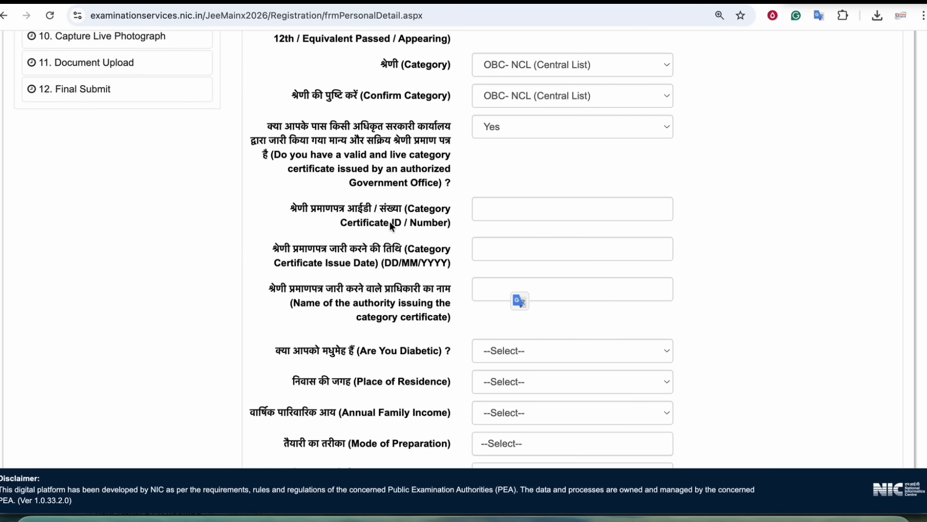
left_click_drag(381, 223, 427, 226)
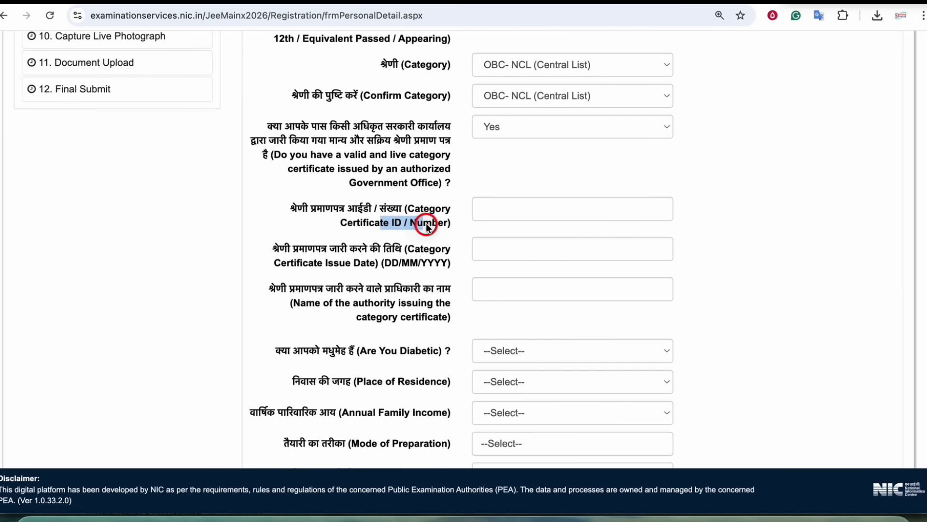
left_click_drag(339, 264, 380, 264)
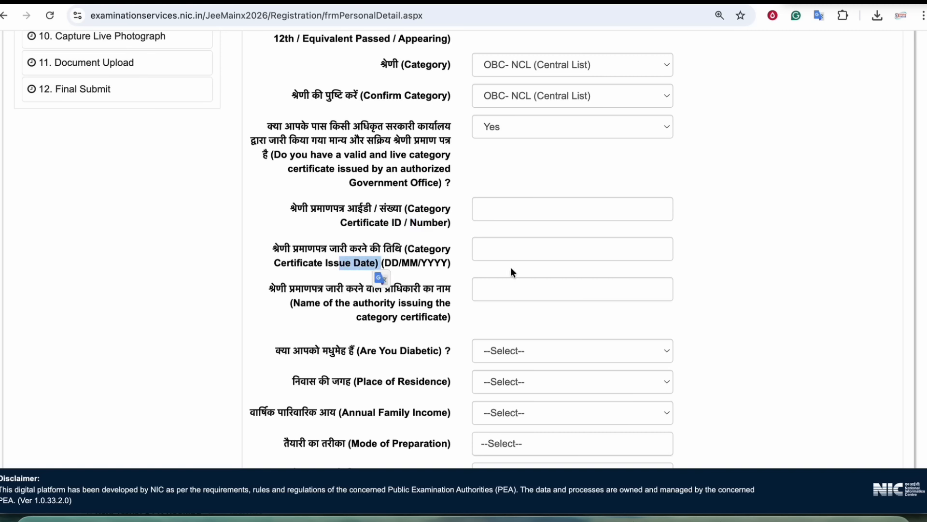
left_click(524, 290)
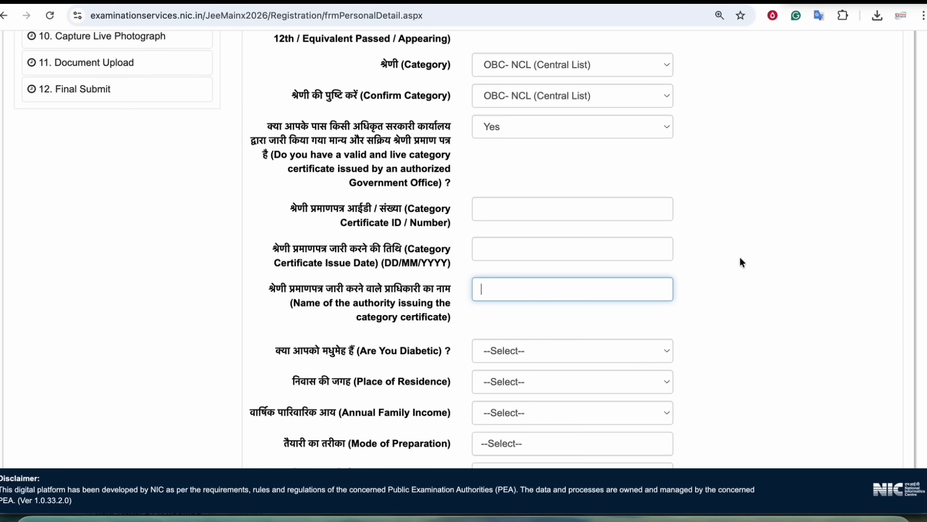
scroll(553, 123, "up", 1)
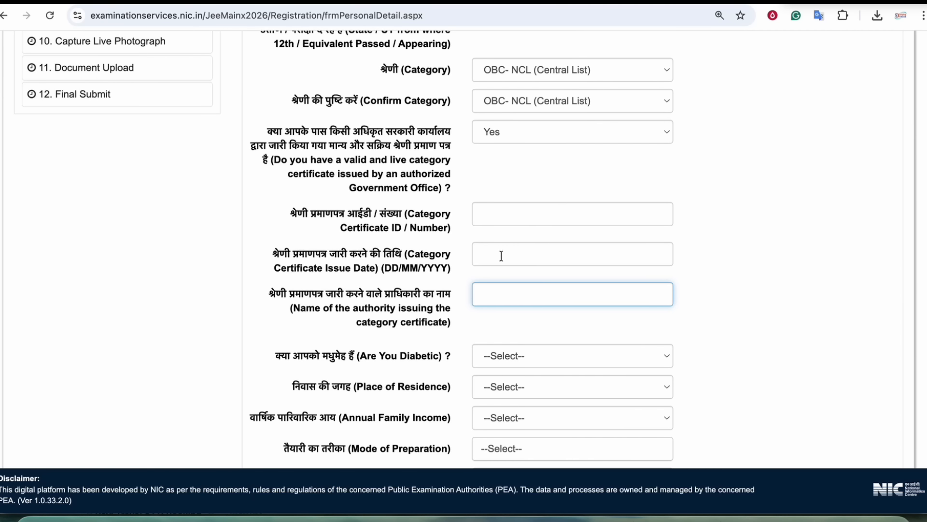
- Answer No to being diabetic and set place of residence to Rural
scroll(741, 262, "down", 3)
left_click_drag(361, 240, 430, 240)
left_click(510, 236)
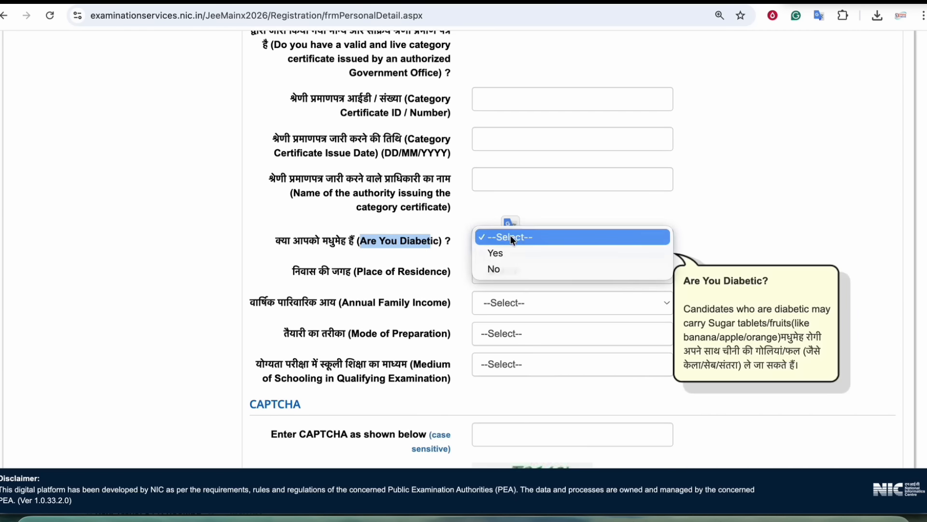
left_click(500, 254)
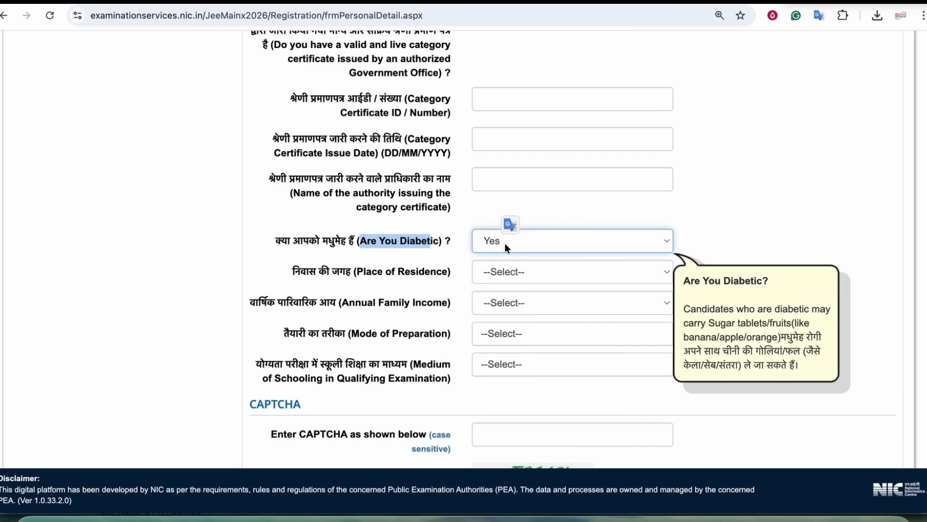
left_click(505, 242)
left_click(494, 261)
left_click_drag(319, 271, 371, 271)
left_click(508, 272)
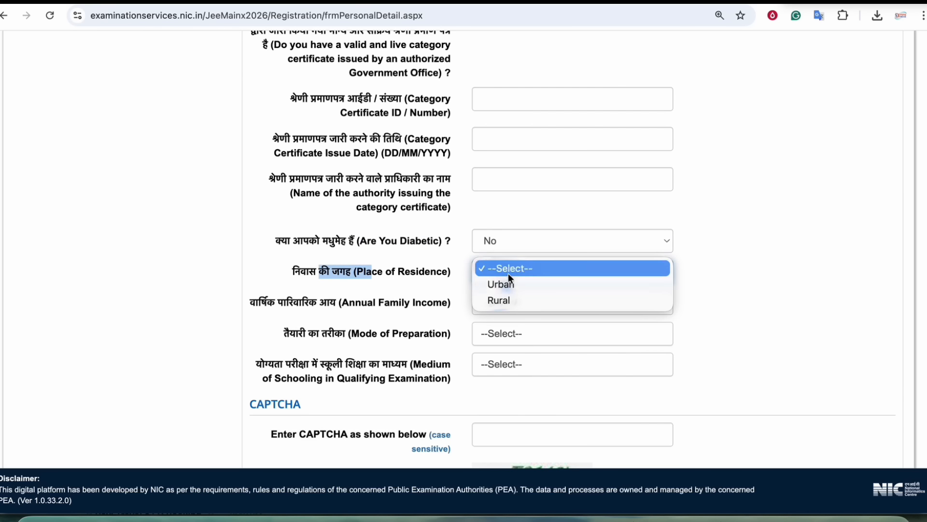
left_click(499, 300)
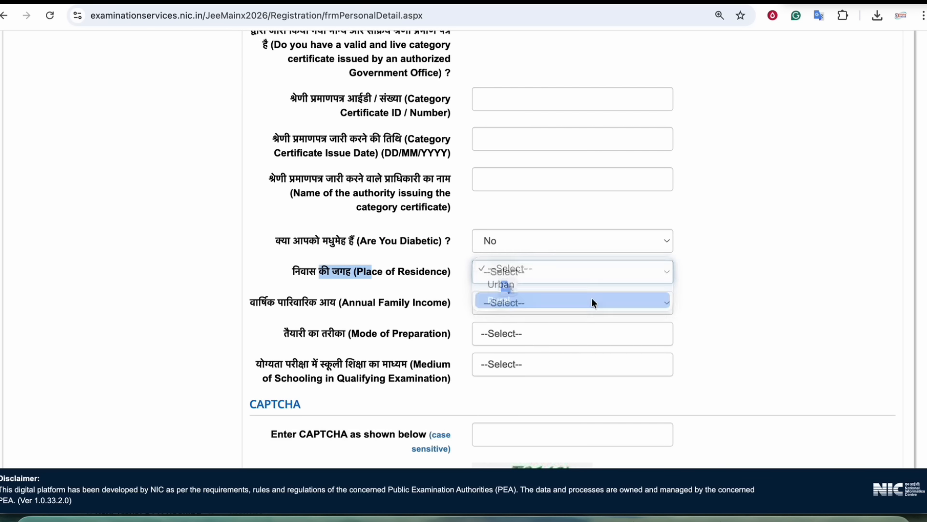
scroll(724, 295, "down", 3)
left_click(727, 287)
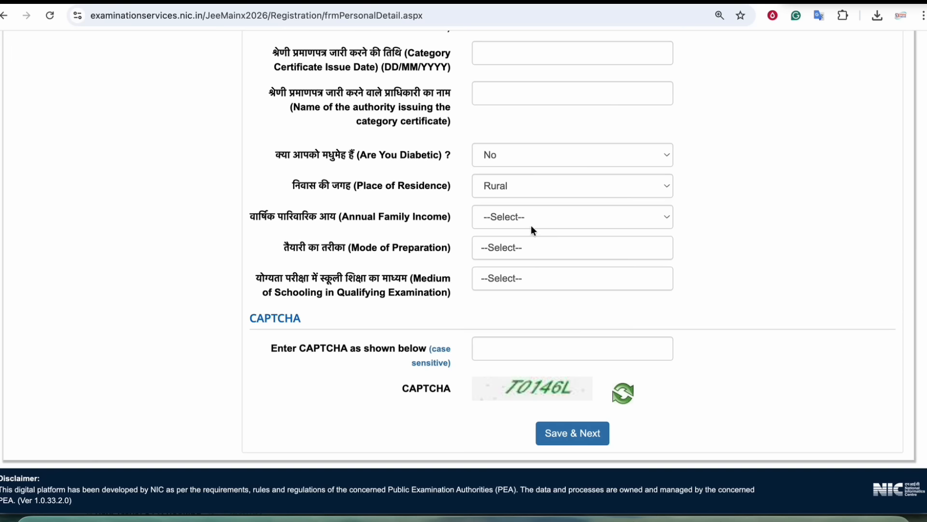
left_click(508, 187)
left_click(763, 240)
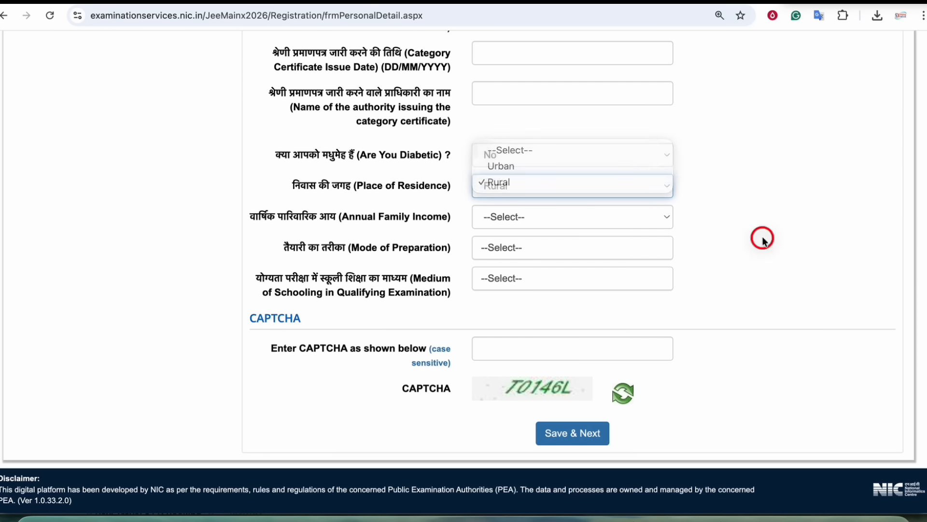
left_click_drag(349, 219, 427, 218)
left_click(492, 220)
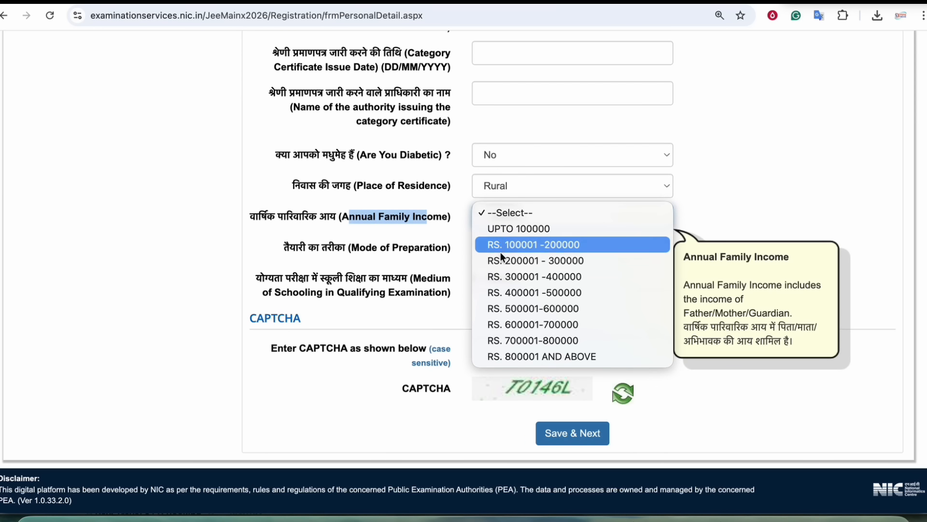
left_click(523, 244)
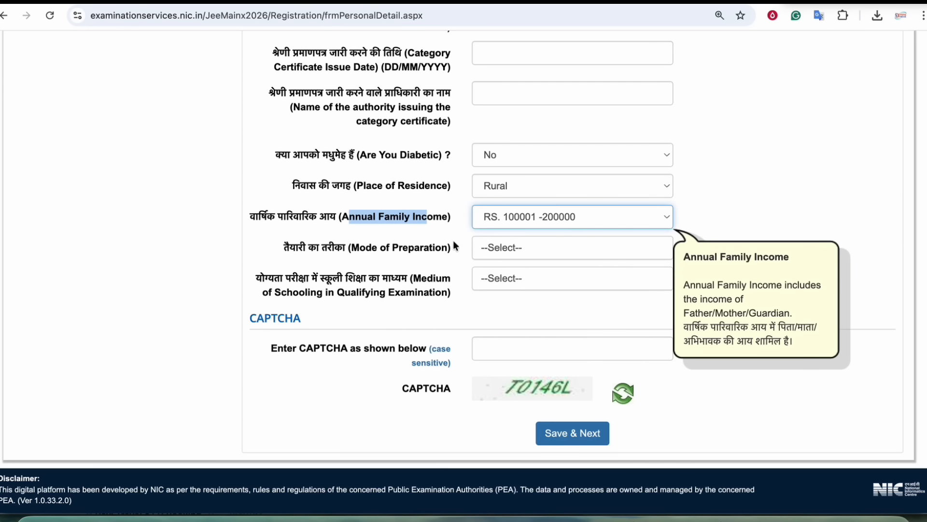
left_click(398, 246)
scroll(397, 247, "down", 1)
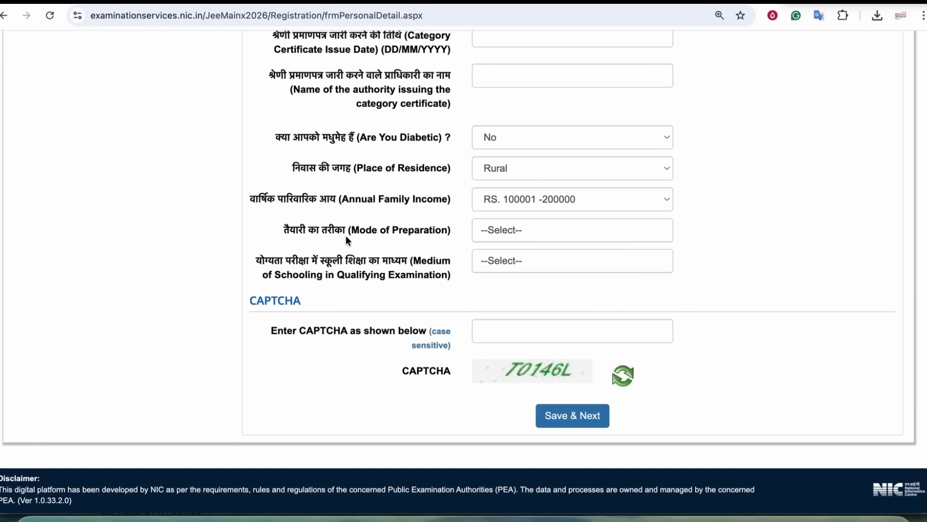
left_click(558, 238)
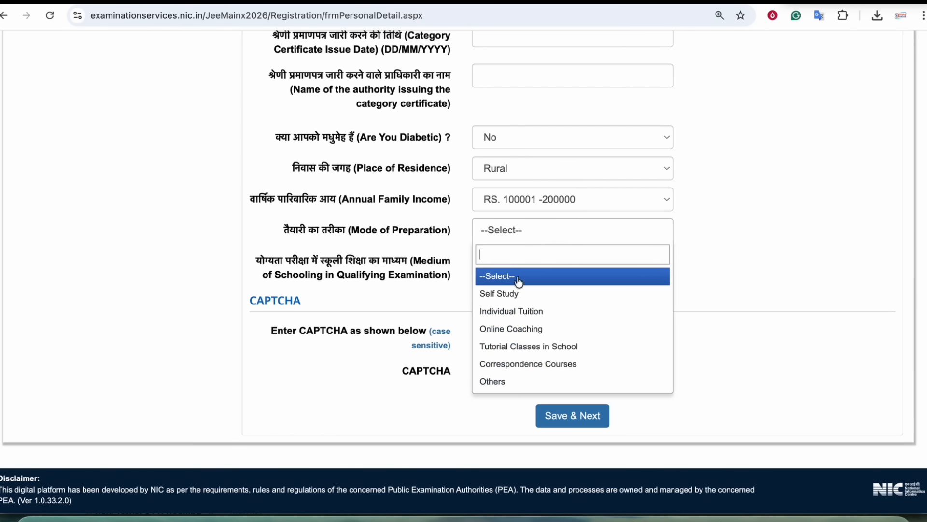
left_click(508, 329)
- Set medium of schooling to Hindi and fill the CAPTCHA to save Personal Details
scroll(424, 260, "down", 1)
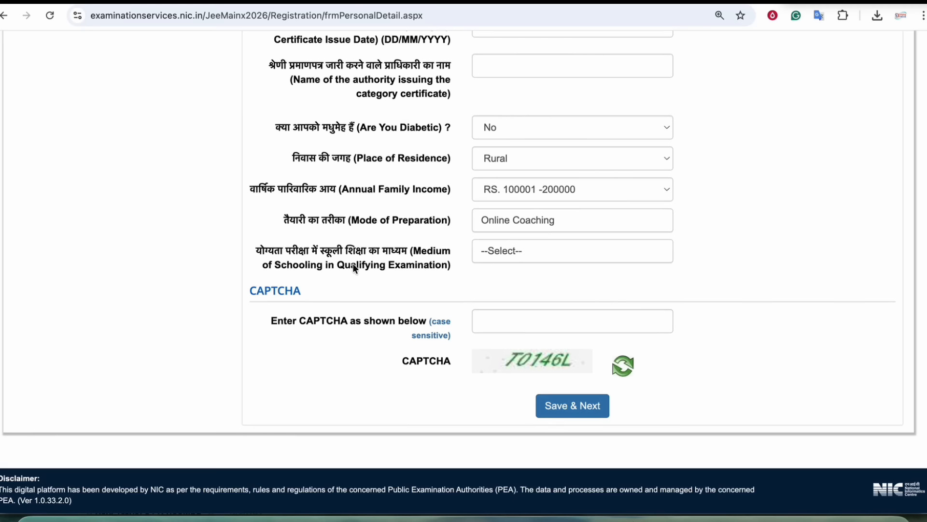
left_click_drag(332, 252, 398, 252)
left_click(400, 252)
left_click(510, 256)
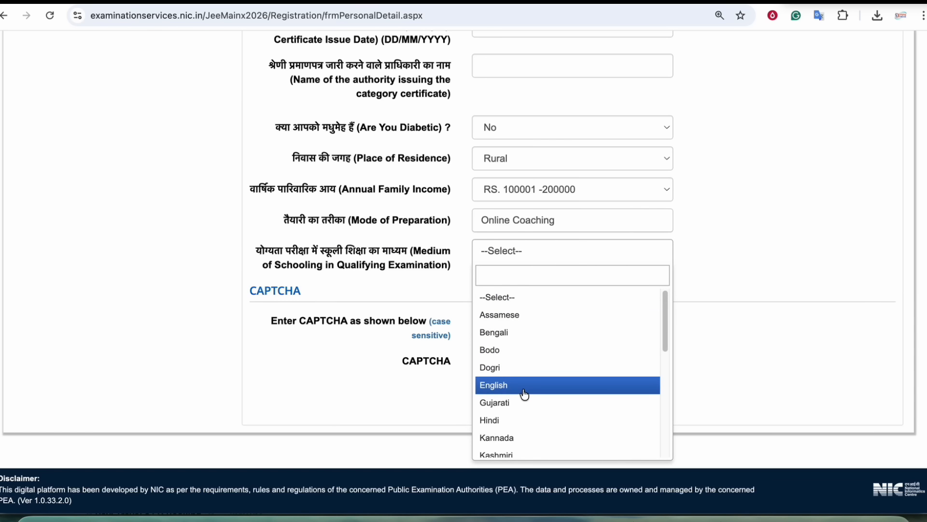
left_click(511, 421)
left_click(480, 320)
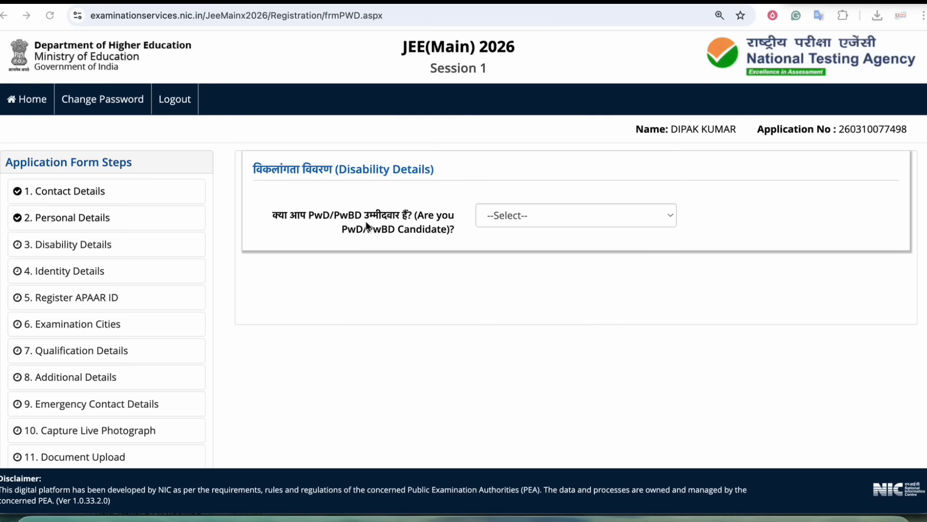
left_click(368, 217)
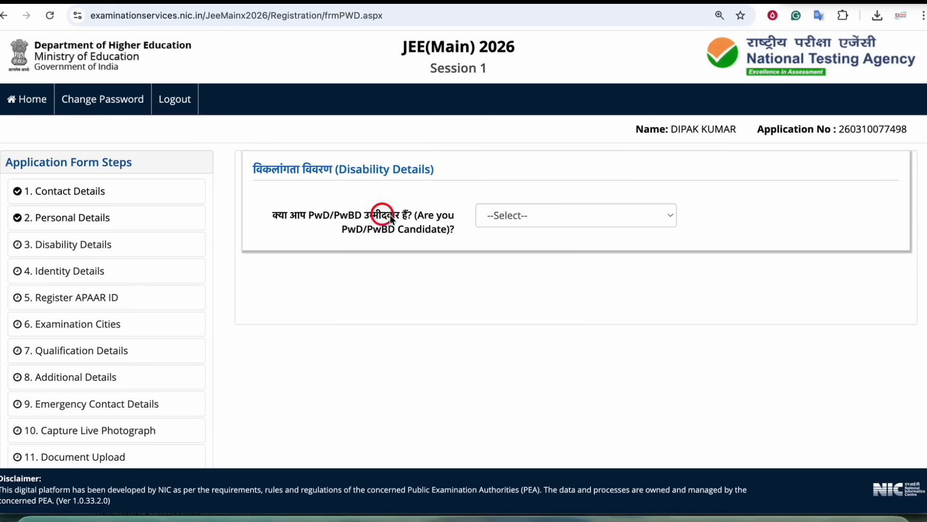
- Answer No to being a PwD candidate and fill the CAPTCHA
left_click_drag(391, 219, 425, 230)
left_click(528, 213)
left_click(505, 245)
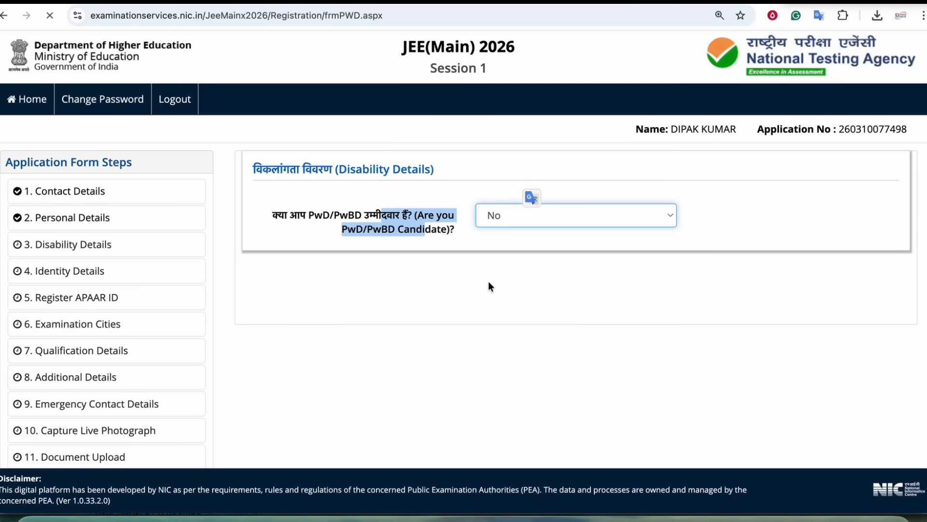
left_click(483, 285)
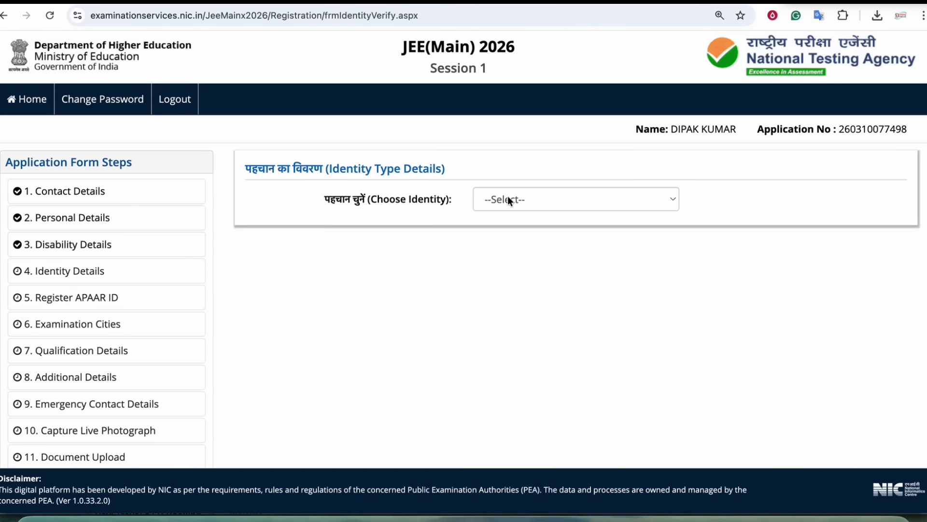
- Choose Aadhaar as identity type, agree to share it, and fill the Aadhaar and CAPTCHA fields
left_click(518, 203)
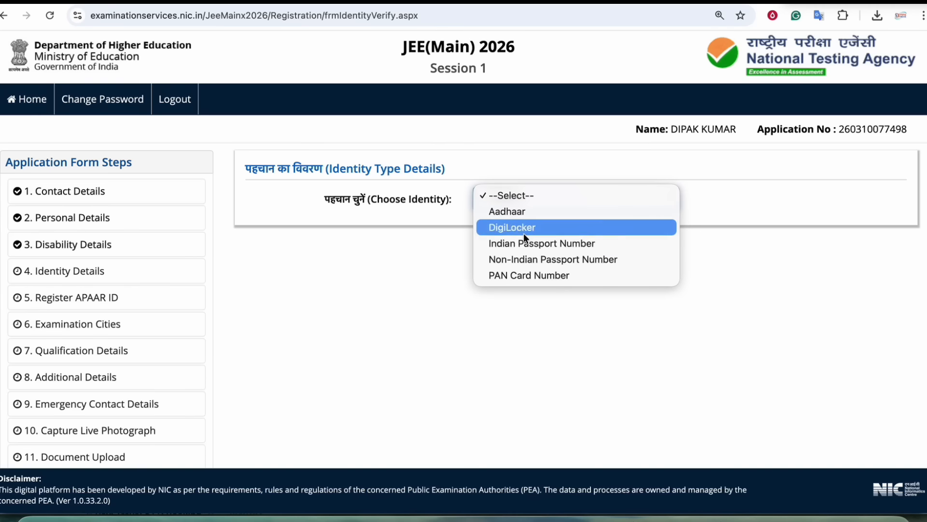
left_click(506, 213)
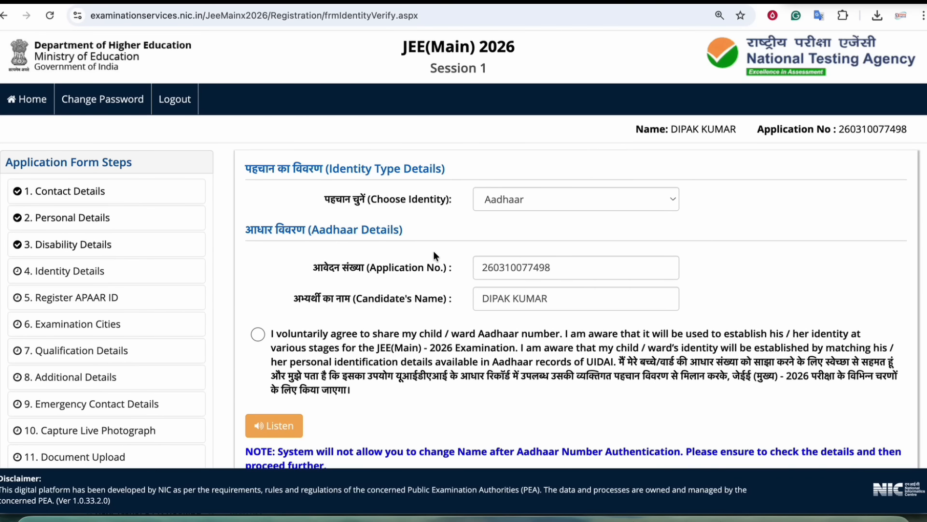
scroll(379, 213, "down", 2)
left_click_drag(378, 213, 455, 218)
left_click_drag(377, 246, 456, 250)
left_click(250, 283)
scroll(451, 275, "down", 3)
left_click(512, 195)
left_click(497, 225)
left_click(515, 342)
- Switch the identity type to PAN Card Number
scroll(415, 252, "up", 5)
left_click(541, 194)
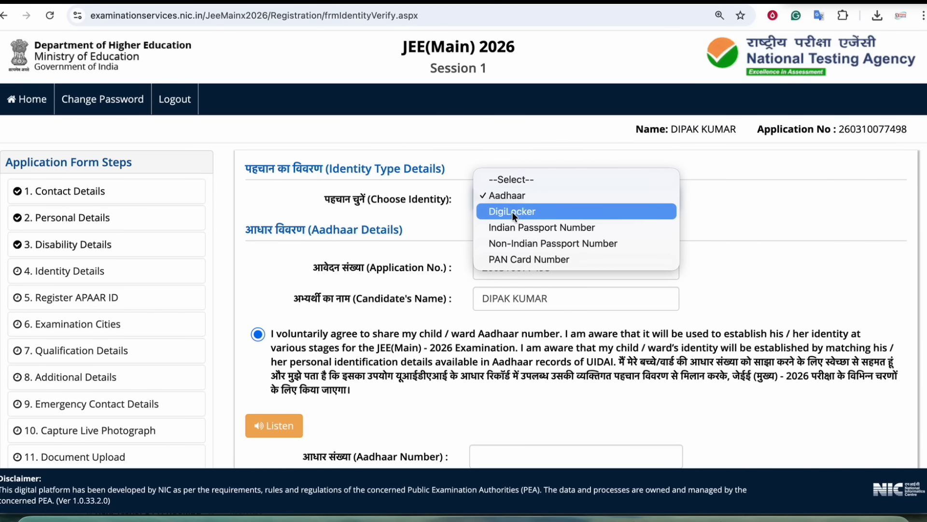
left_click(510, 258)
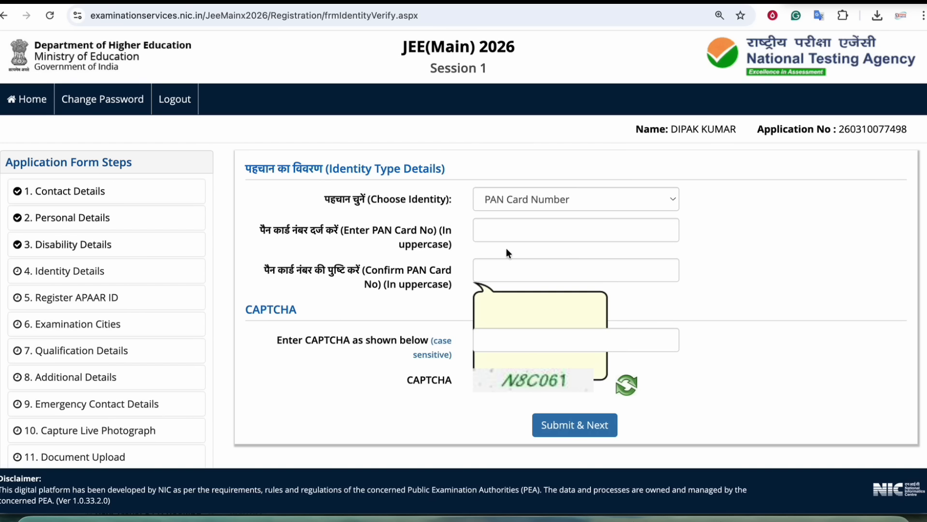
left_click_drag(384, 200, 427, 202)
left_click(428, 202)
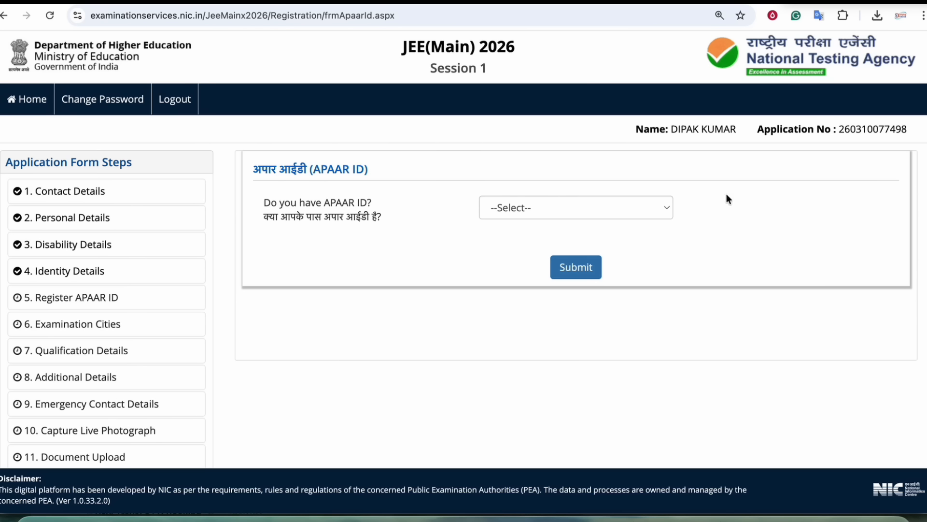
- Answer No to having an APAAR ID, submit it, and confirm the submission
left_click_drag(316, 205, 348, 204)
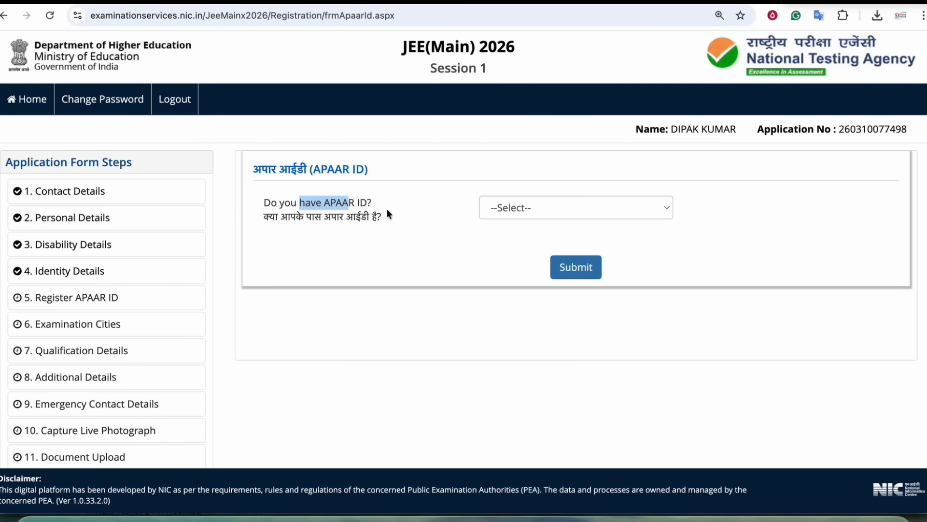
left_click(512, 207)
left_click(433, 218)
left_click(523, 209)
left_click(515, 222)
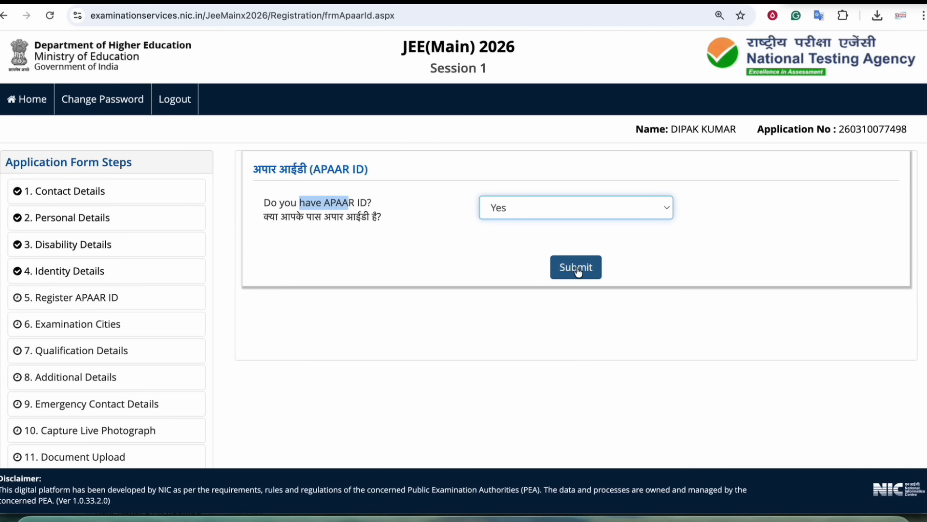
left_click(440, 226)
left_click_drag(330, 203, 355, 203)
left_click(498, 216)
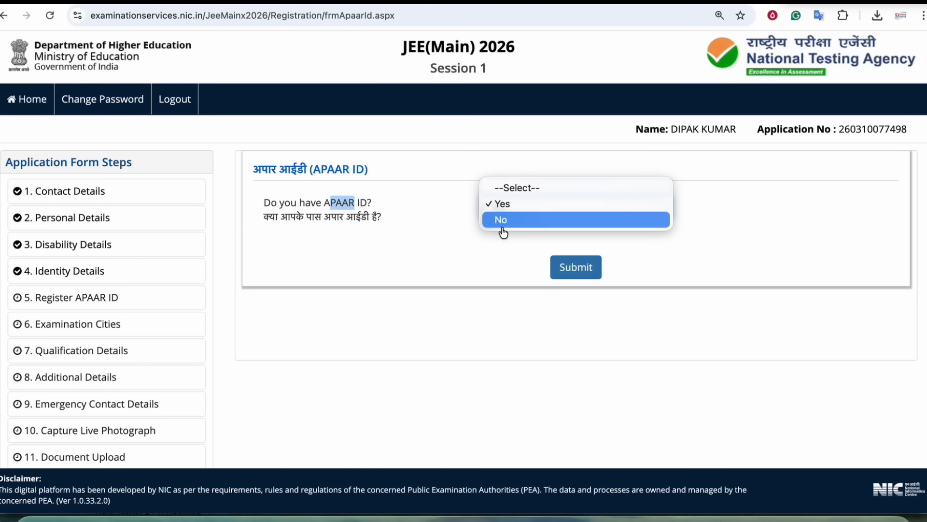
left_click(501, 220)
left_click(570, 265)
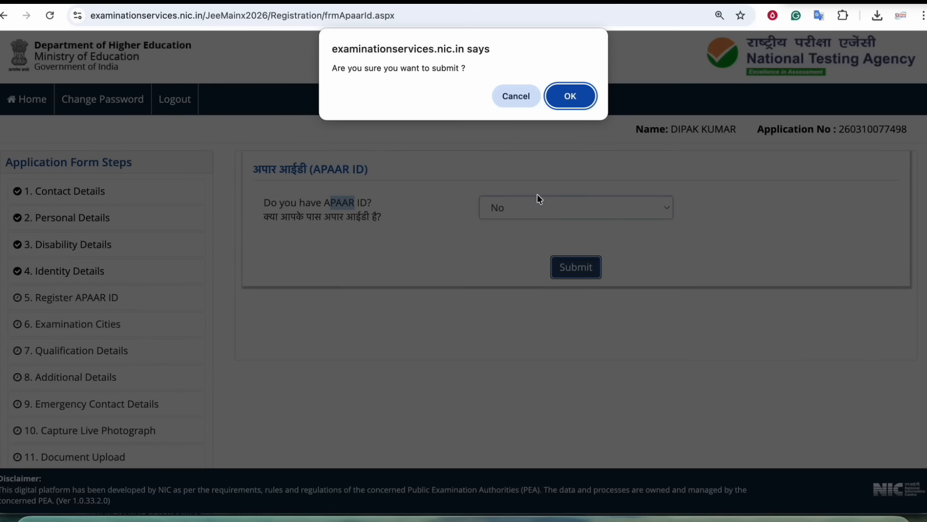
left_click(572, 101)
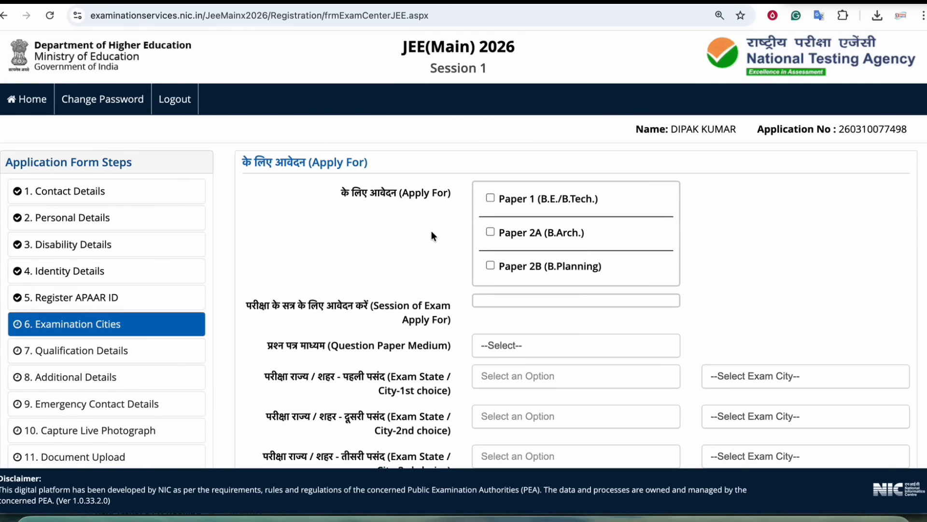
- Apply for Paper 1 (B.E./B.Tech.), Paper 2A (B.Arch.) and Paper 2B (B.Planning)
scroll(430, 230, "down", 1)
left_click_drag(387, 181, 431, 183)
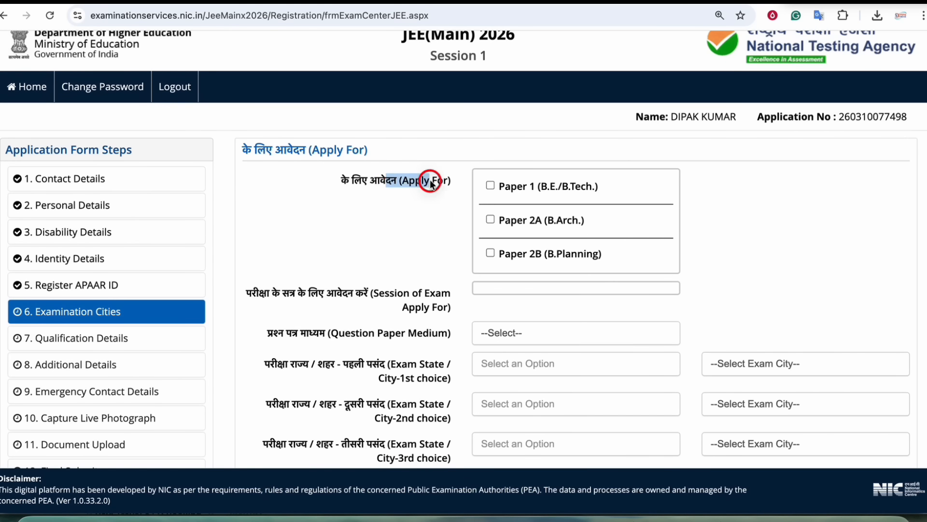
scroll(628, 213, "down", 1)
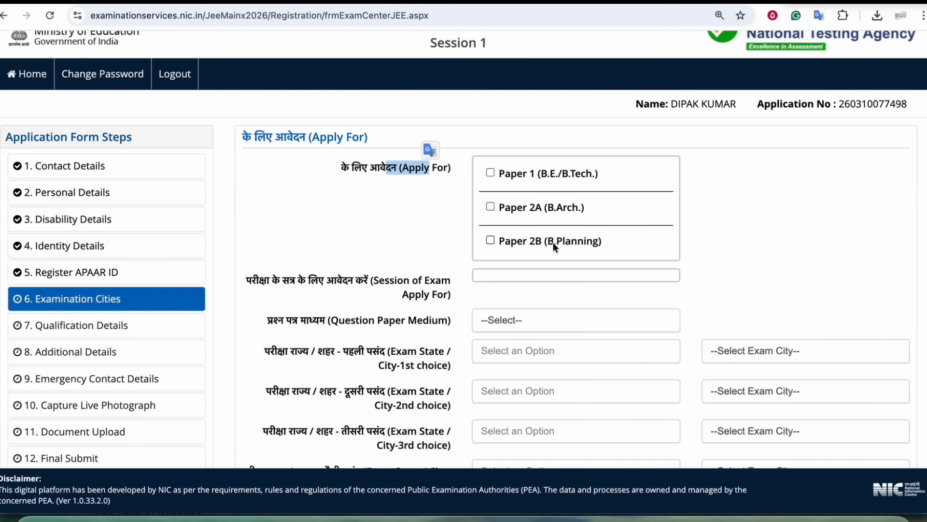
left_click(491, 172)
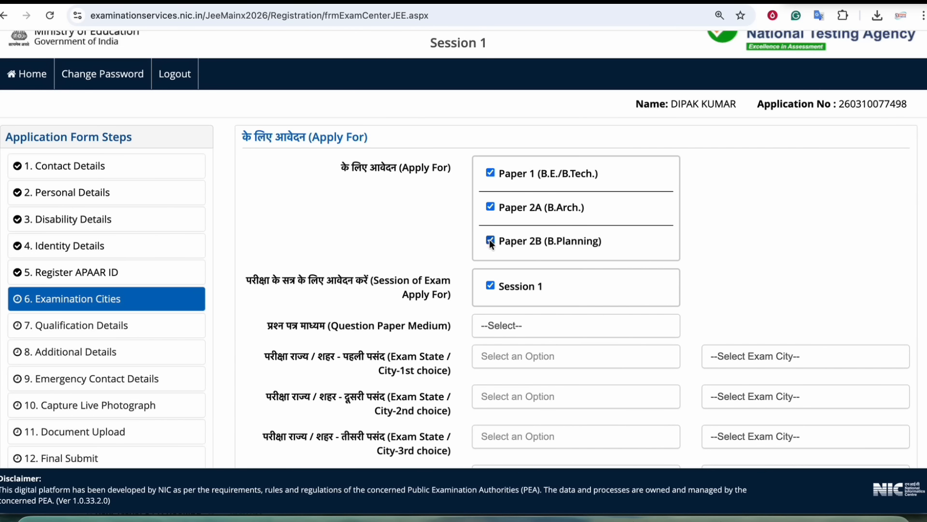
left_click(491, 206)
left_click(491, 240)
scroll(582, 186, "down", 1)
left_click(494, 238)
scroll(413, 209, "down", 1)
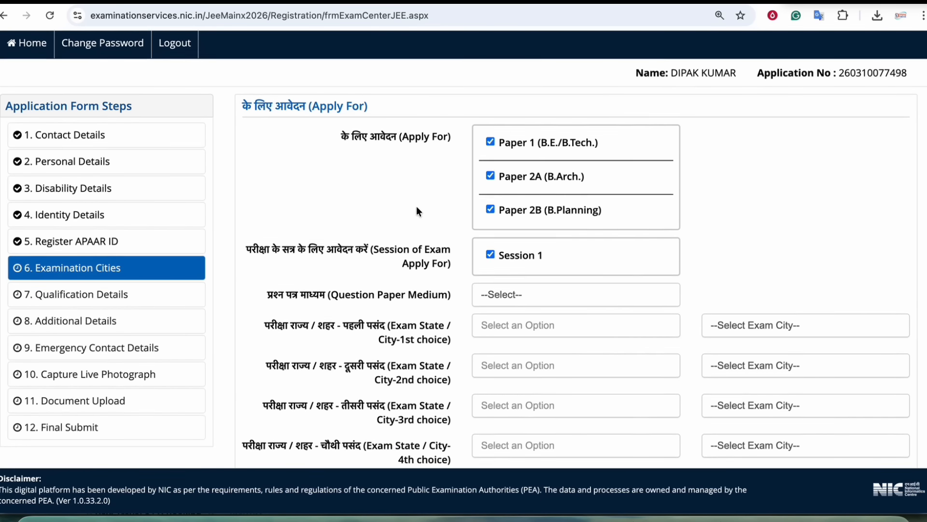
scroll(416, 211, "down", 1)
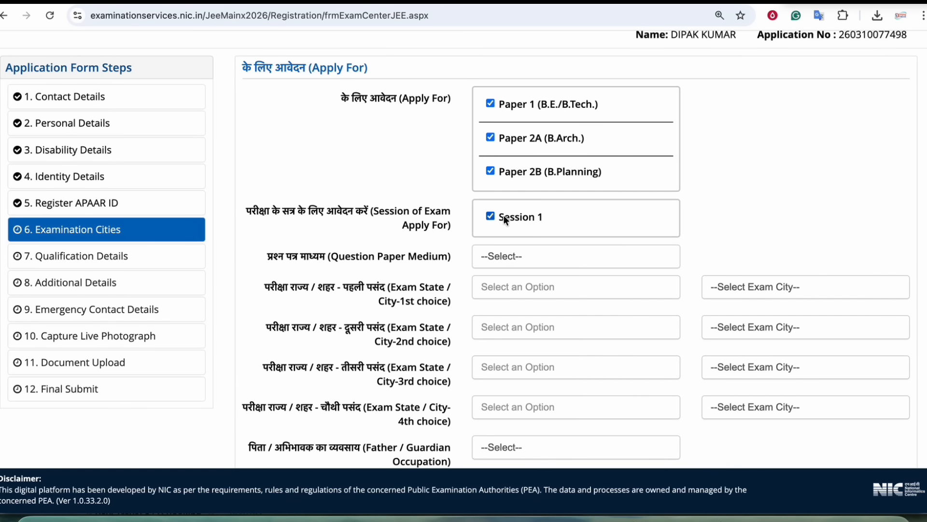
scroll(419, 261, "down", 1)
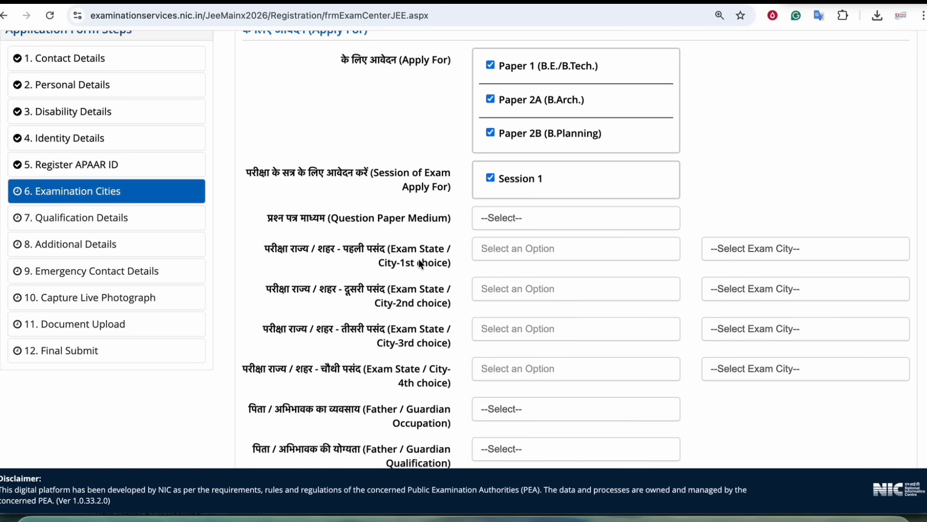
- Set the question paper medium to Hindi
left_click(502, 225)
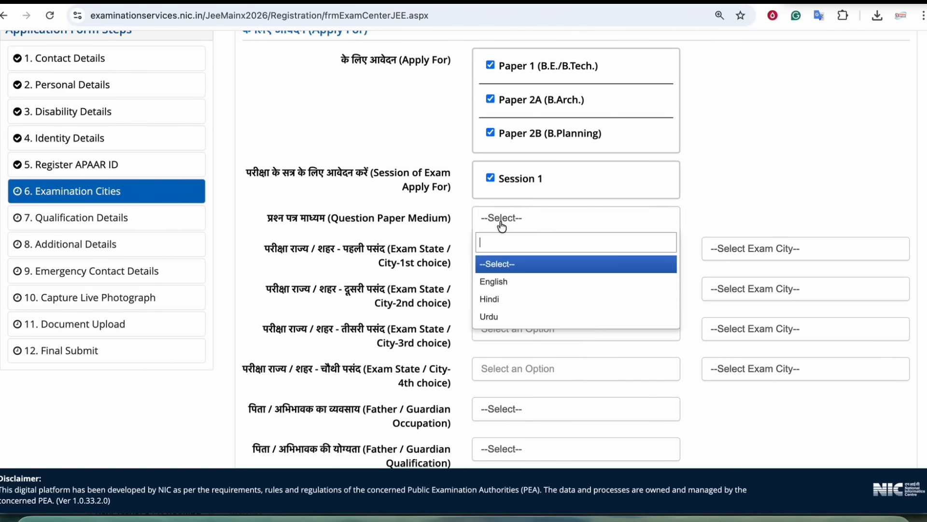
left_click(491, 297)
scroll(402, 232, "down", 1)
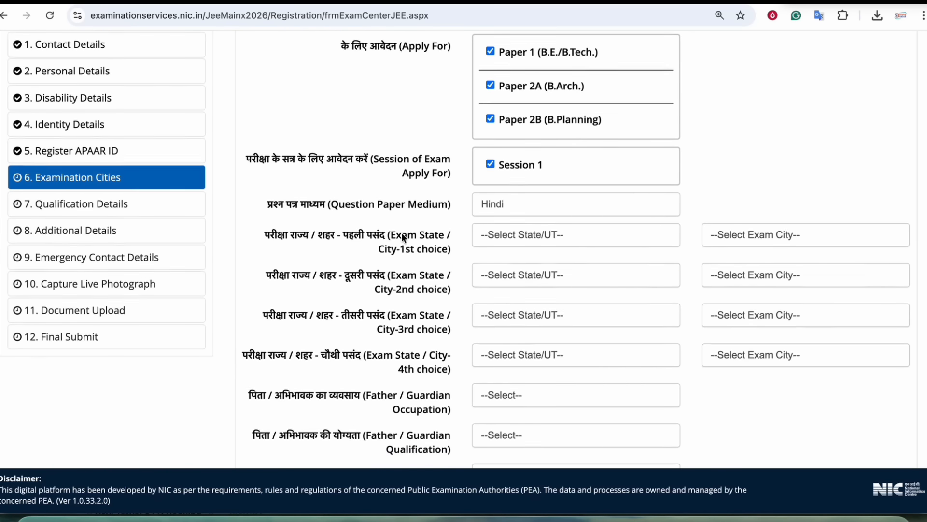
left_click_drag(343, 225, 416, 226)
left_click_drag(341, 268, 425, 267)
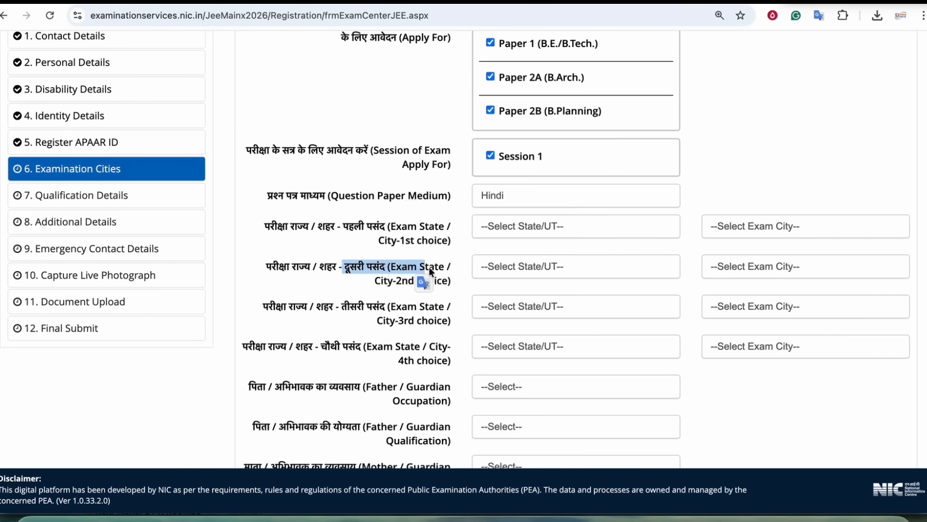
scroll(425, 263, "down", 4)
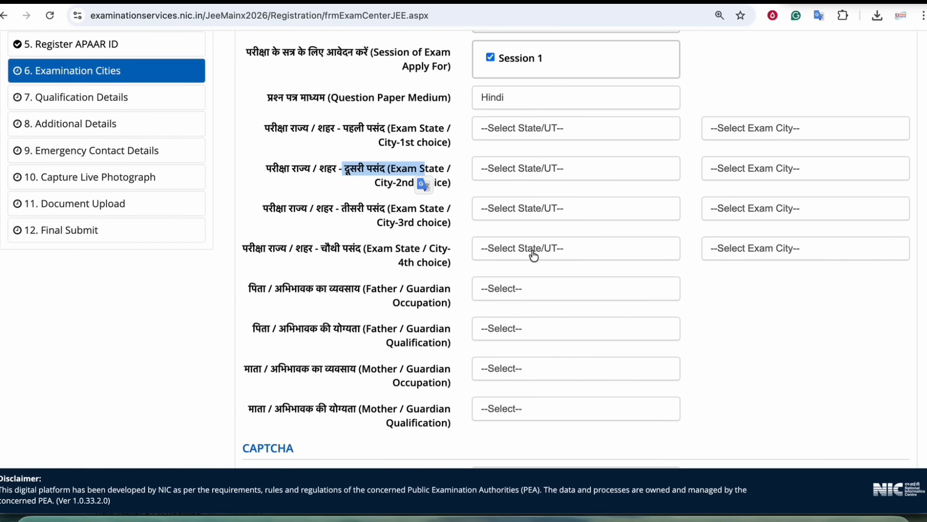
- Set the state for all four exam-city choices to BIHAR
left_click(533, 130)
left_click(494, 195)
left_click(551, 168)
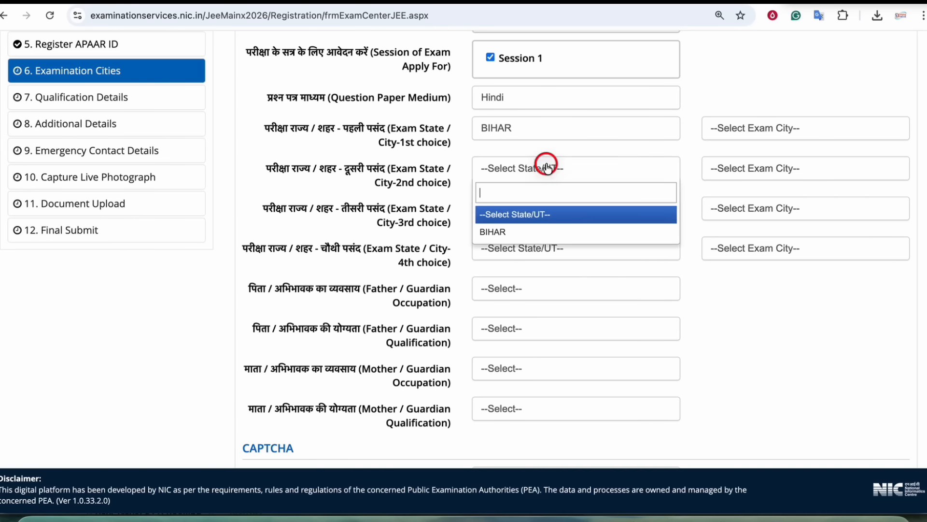
left_click(497, 230)
left_click(510, 209)
left_click(499, 270)
left_click(507, 251)
left_click(507, 311)
- Choose Patna, Aurangabad(Bihar), Bihar Sharif and Darbhanga as the four exam cities
left_click(759, 139)
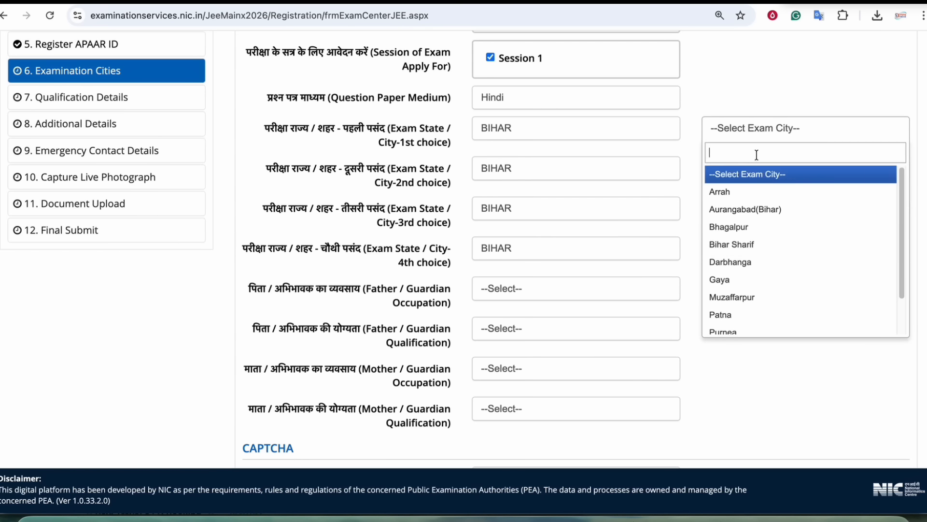
scroll(752, 257, "down", 1)
scroll(742, 242, "up", 1)
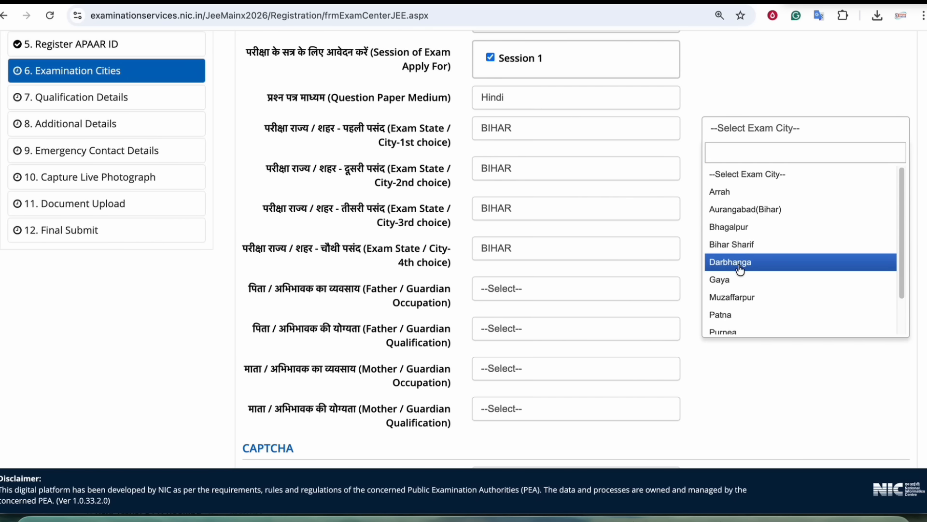
left_click(734, 316)
left_click(757, 180)
left_click(734, 245)
left_click(753, 209)
left_click(734, 324)
left_click(744, 248)
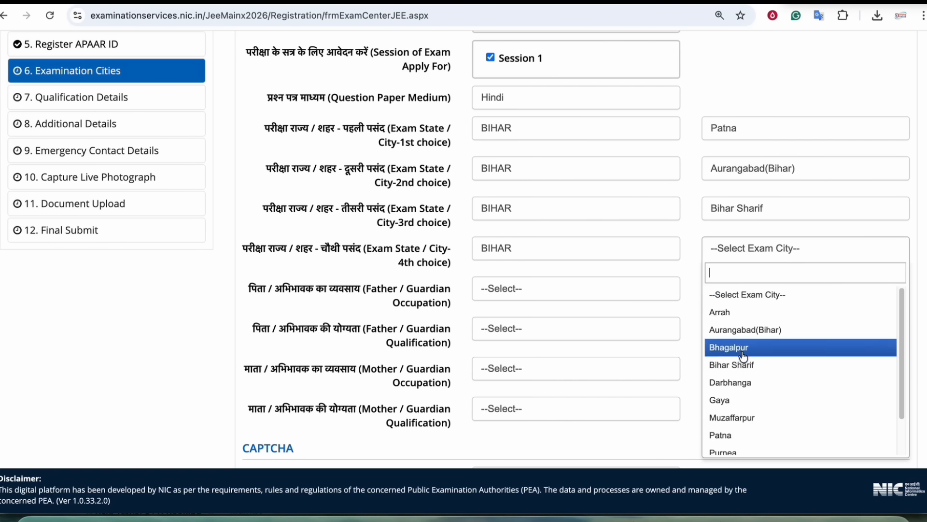
left_click(741, 383)
- Set the father's occupation to AGRICULTURE and qualification to MATRICULATE
scroll(717, 318, "down", 1)
scroll(716, 317, "down", 1)
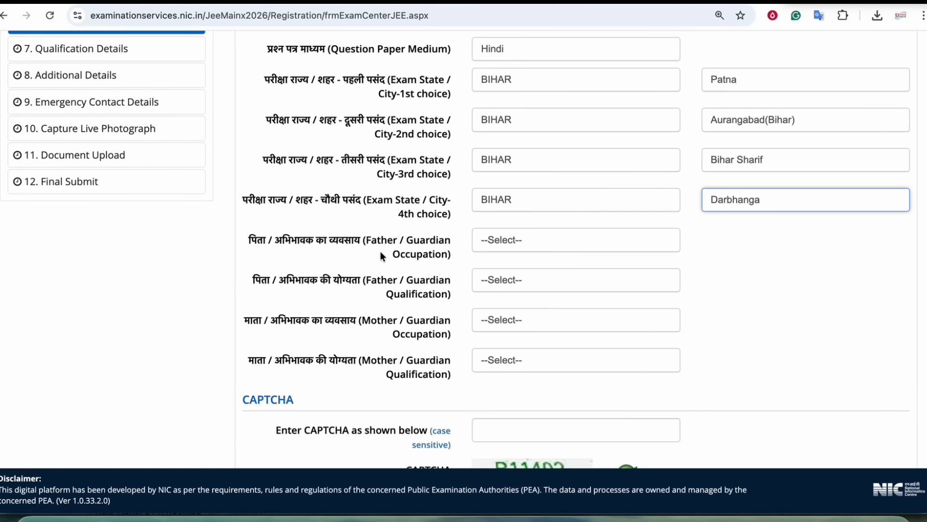
left_click(424, 252)
left_click(520, 245)
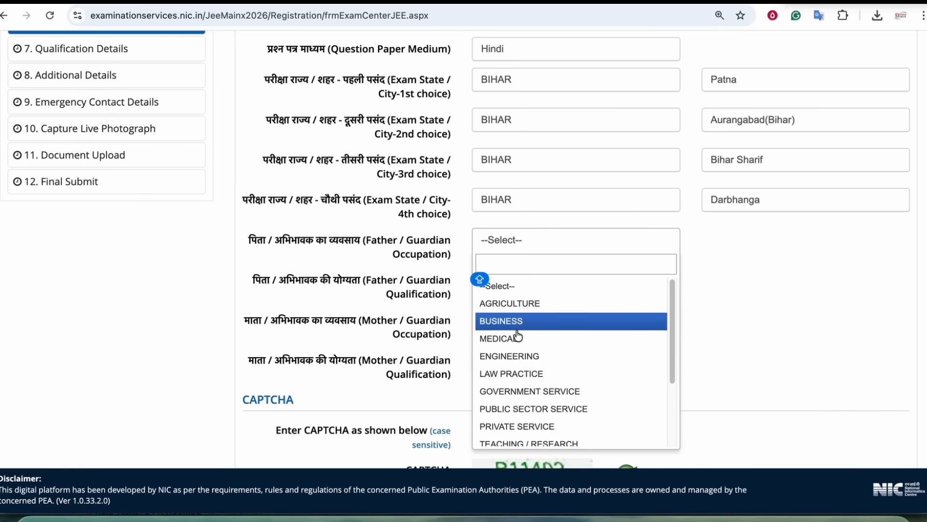
left_click(509, 303)
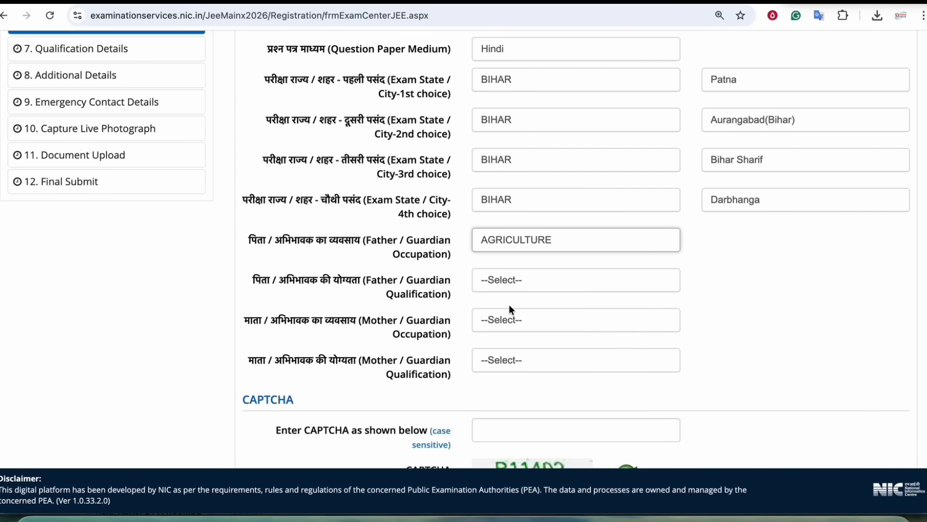
scroll(399, 277, "down", 1)
left_click(483, 270)
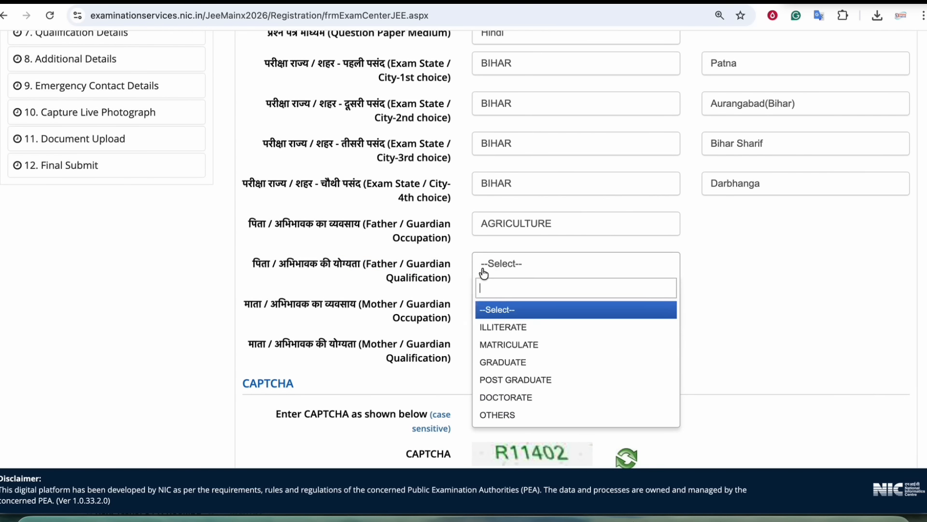
left_click(517, 345)
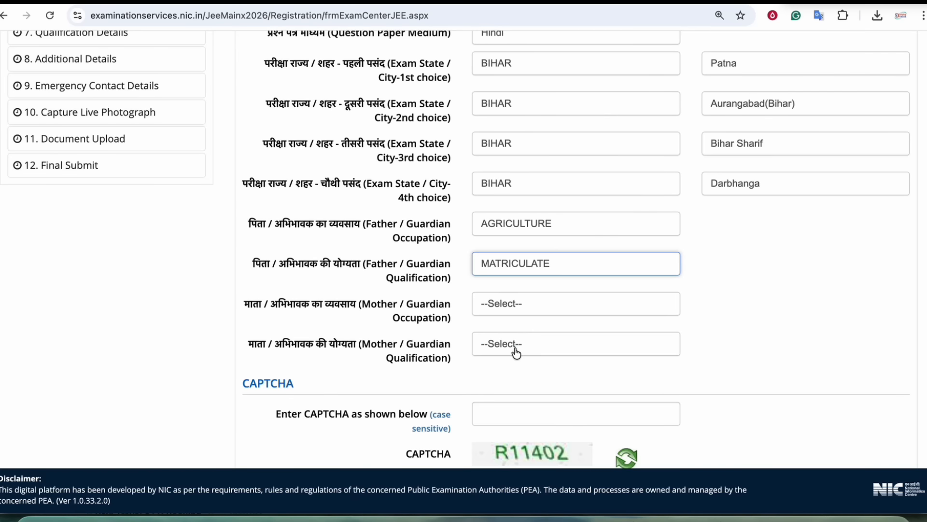
- Set the mother's occupation to OTHERS (INCLUDING HOUSE WIFE) and qualification to MATRICULATE
scroll(475, 293, "down", 2)
left_click(514, 233)
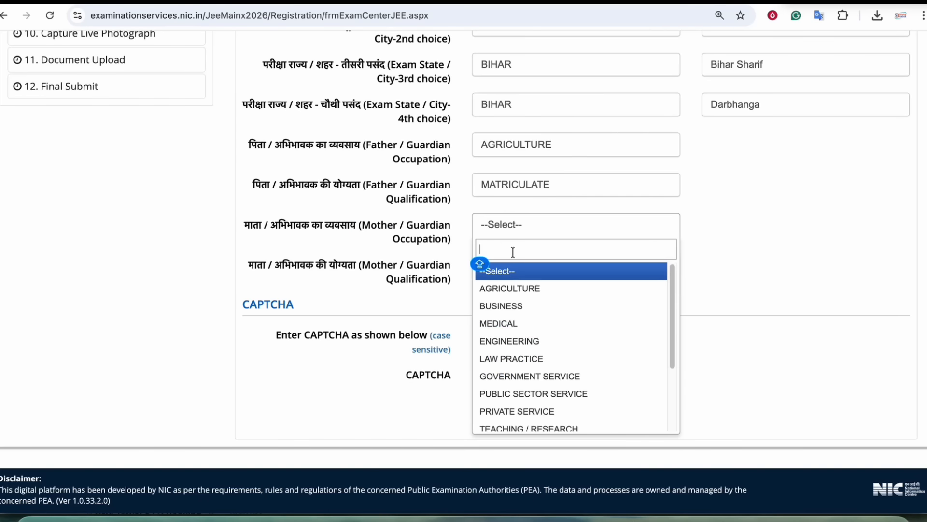
scroll(508, 289, "down", 3)
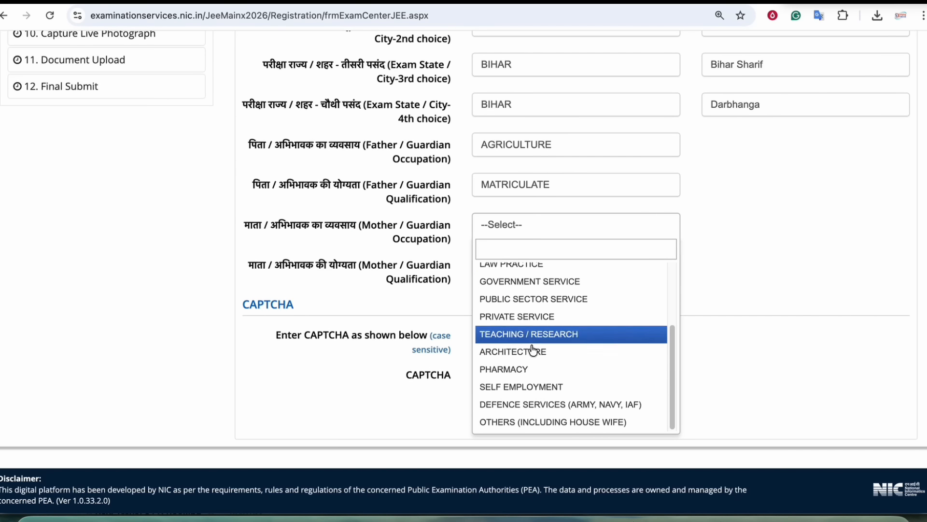
left_click(539, 419)
left_click(519, 265)
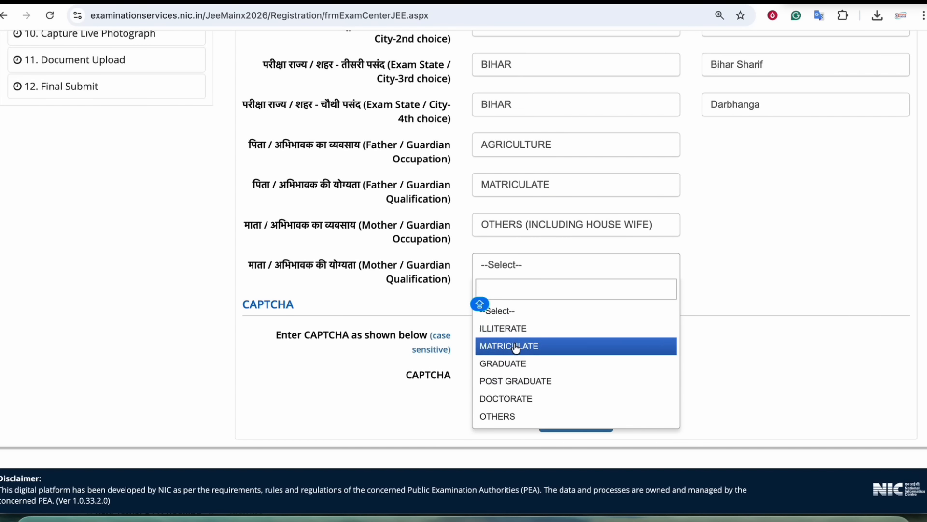
left_click(510, 345)
- Enter the CAPTCHA code in capitals and save with Save & Next
left_click(511, 334)
key("Caps_Lock")
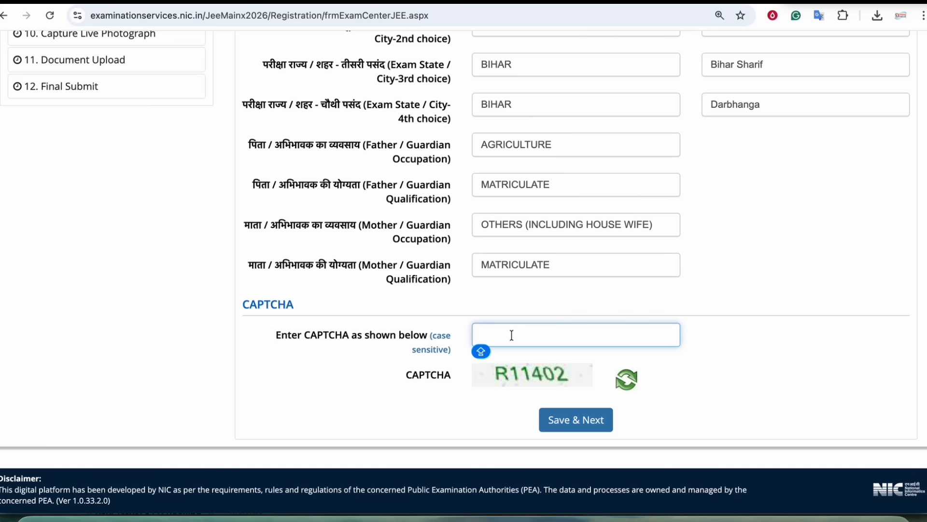
type("r11402")
left_click(592, 427)
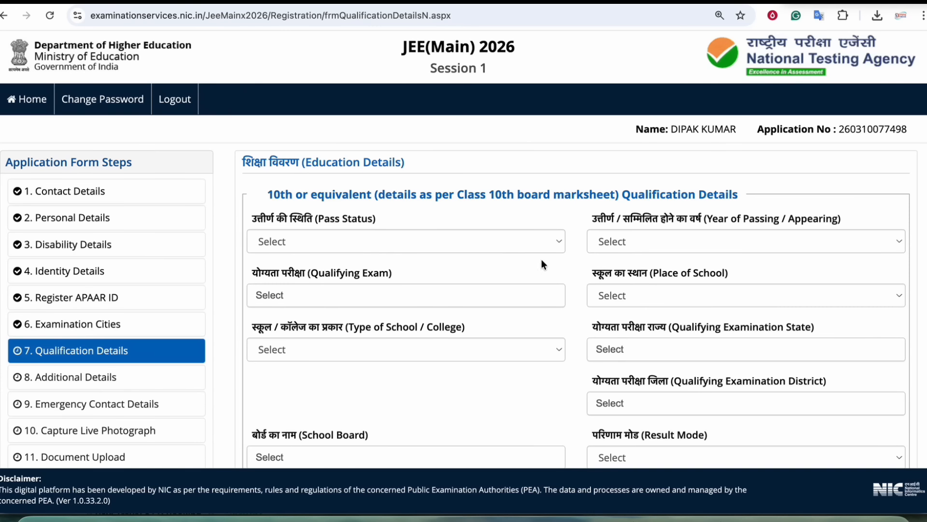
- Look over the Education Details form, leaving the 12th pass status unchanged
left_click_drag(326, 164, 395, 165)
left_click(420, 191)
left_click_drag(362, 195, 542, 192)
scroll(545, 196, "down", 6)
scroll(547, 200, "down", 4)
left_click_drag(332, 116, 507, 124)
scroll(502, 190, "down", 1)
scroll(502, 193, "up", 10)
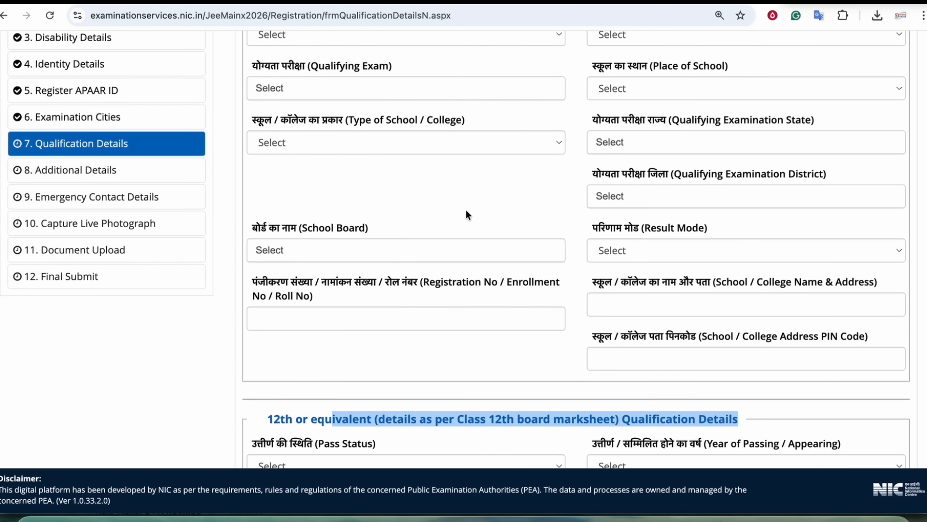
scroll(466, 214, "down", 6)
left_click(288, 196)
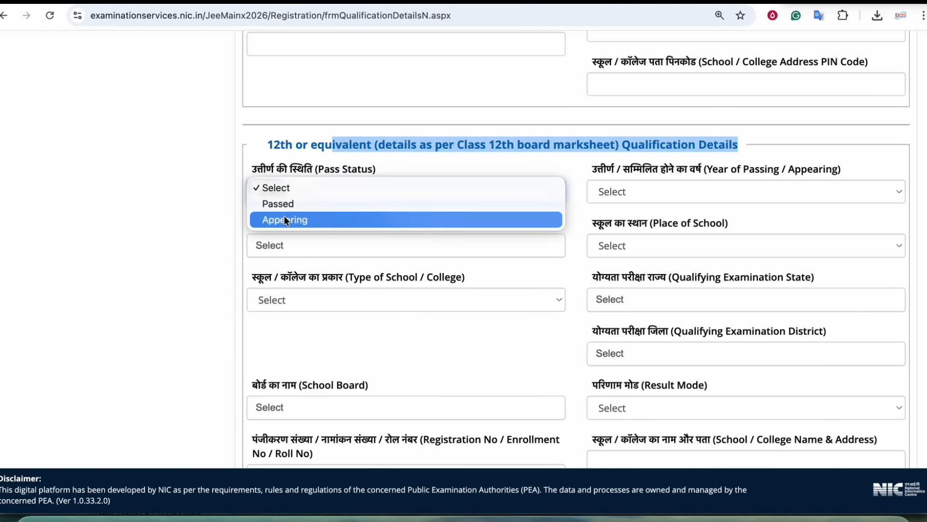
left_click(339, 144)
scroll(358, 193, "up", 10)
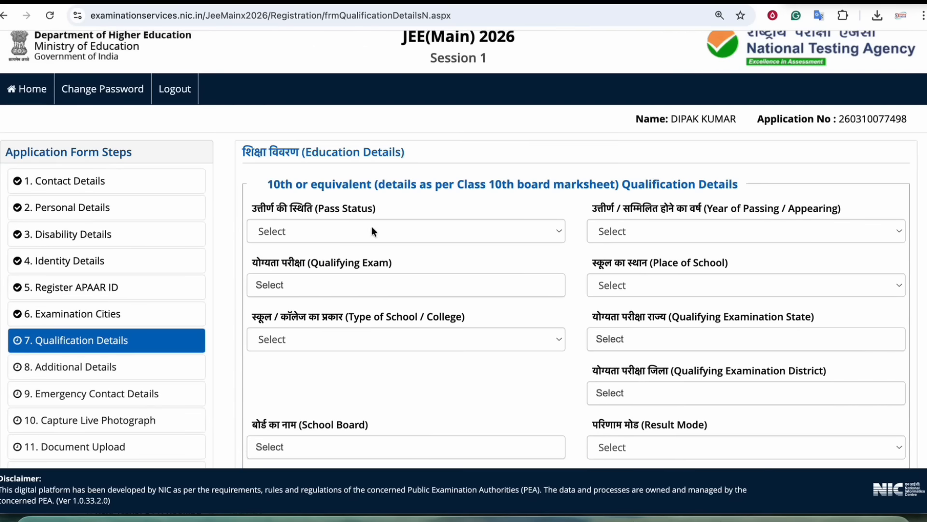
scroll(427, 207, "down", 2)
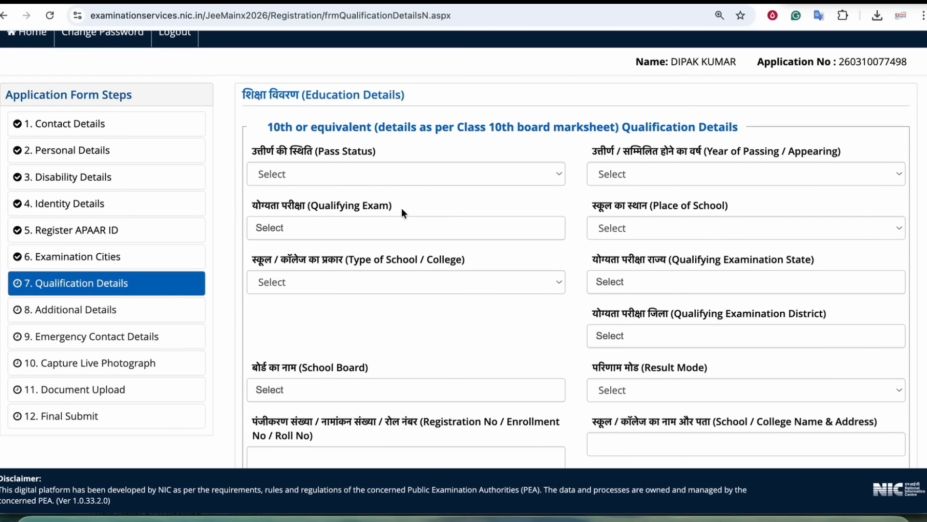
- Mark the 10th as Passed in 2022 with qualifying exam 10th or Equivalent
left_click(348, 180)
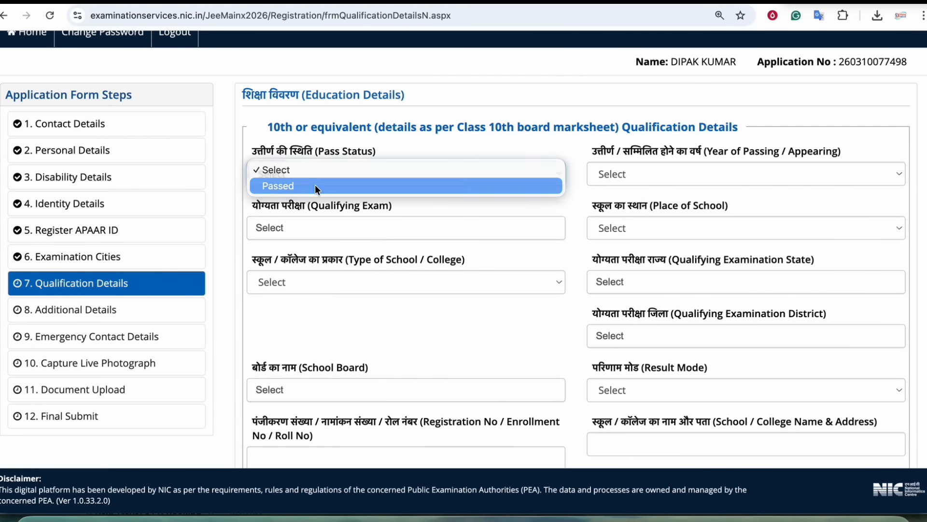
left_click(314, 185)
left_click(618, 176)
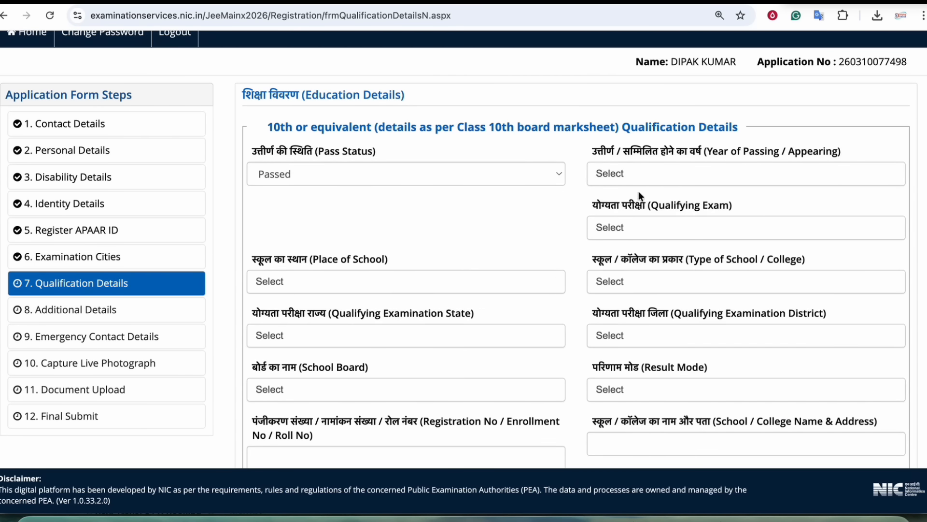
left_click(637, 177)
left_click(612, 273)
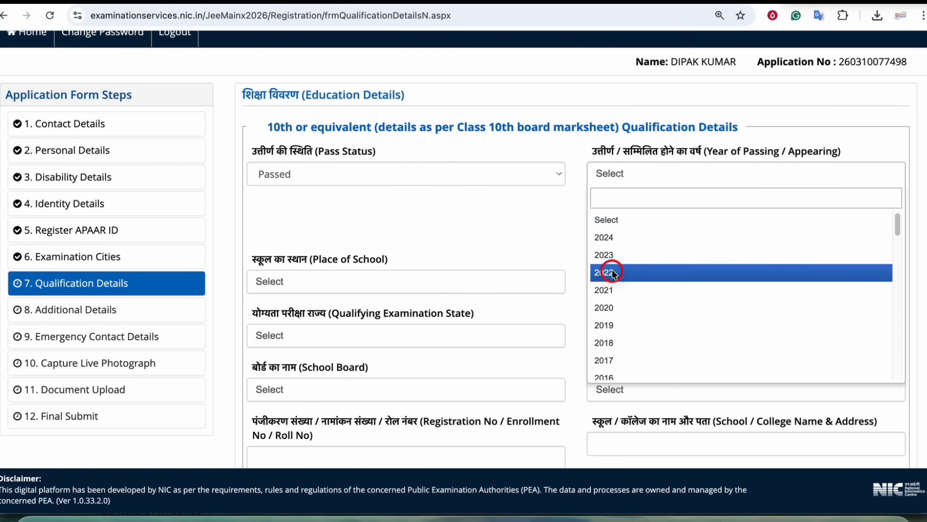
left_click(630, 228)
left_click(611, 289)
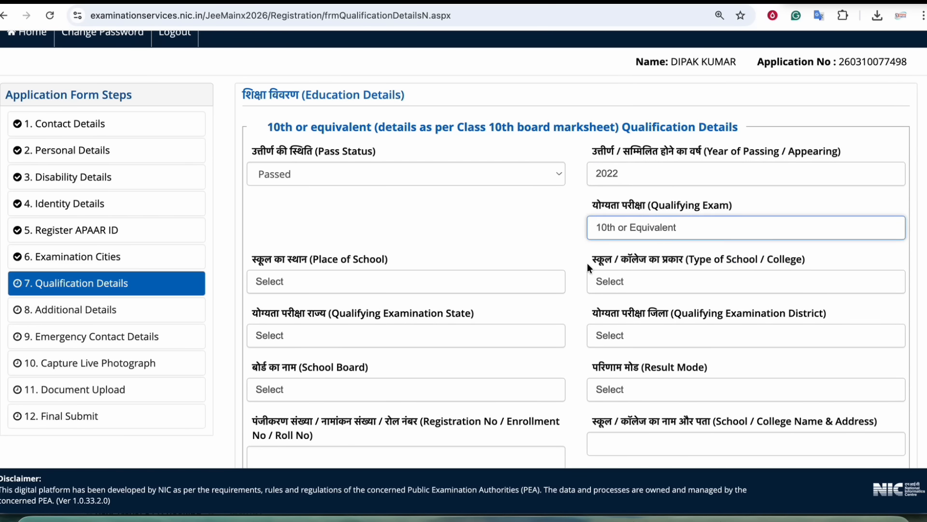
- Set the 10th school as a Rural Government School
scroll(532, 261, "down", 2)
left_click(309, 193)
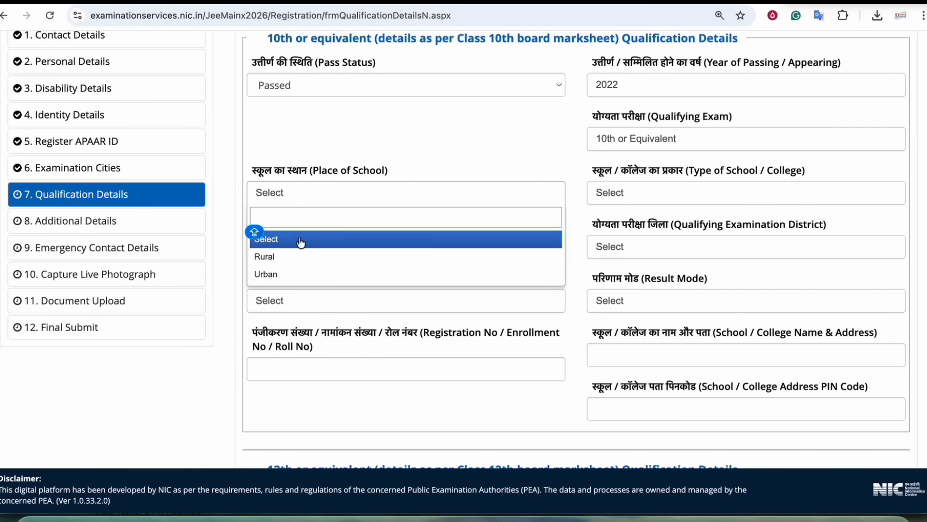
left_click(273, 258)
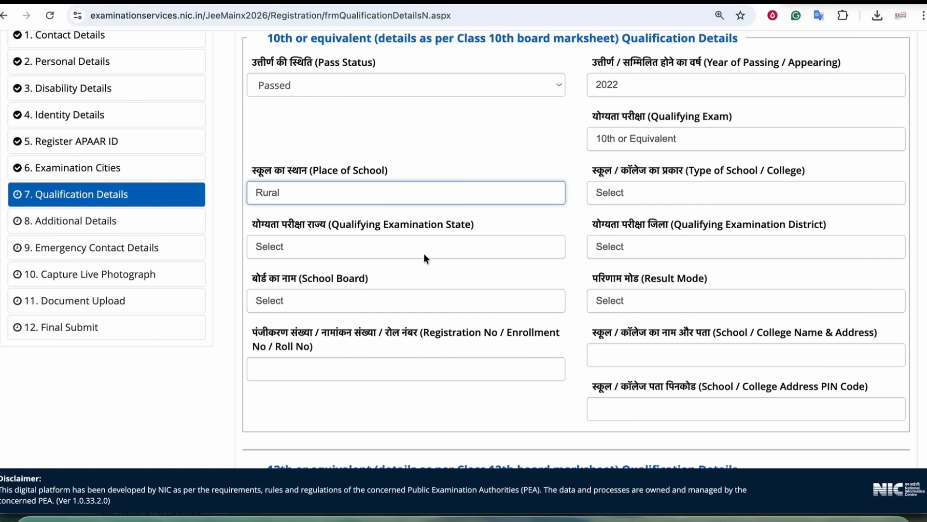
left_click(631, 193)
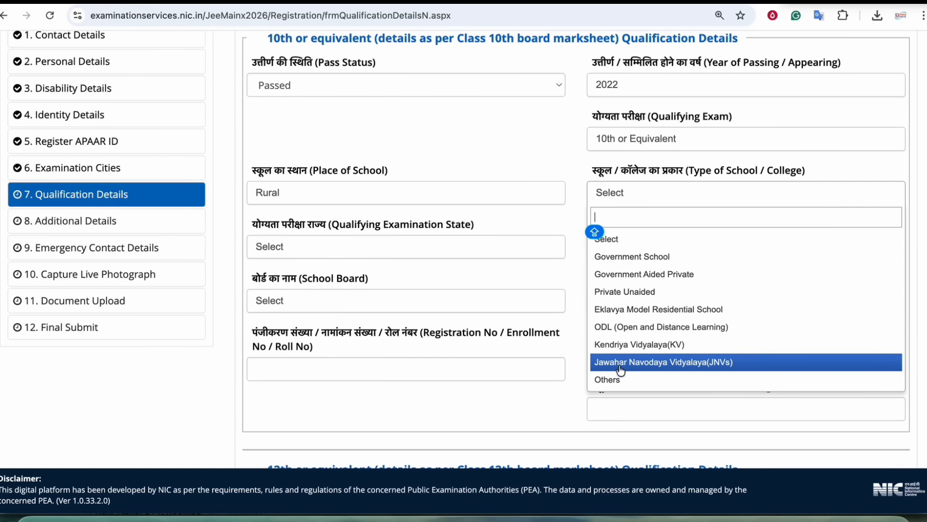
left_click(621, 262)
- Choose BIHAR as the qualifying state and begin searching the district list
left_click(336, 249)
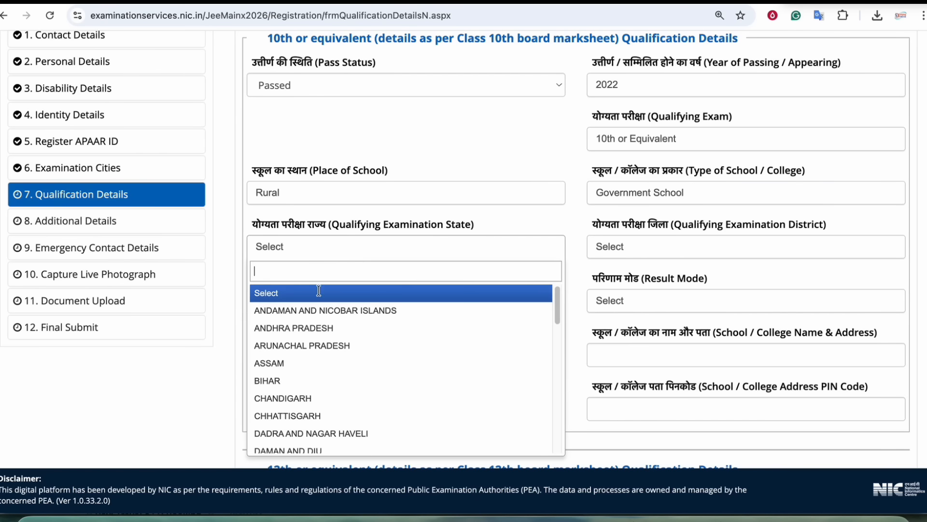
left_click(274, 381)
left_click(641, 254)
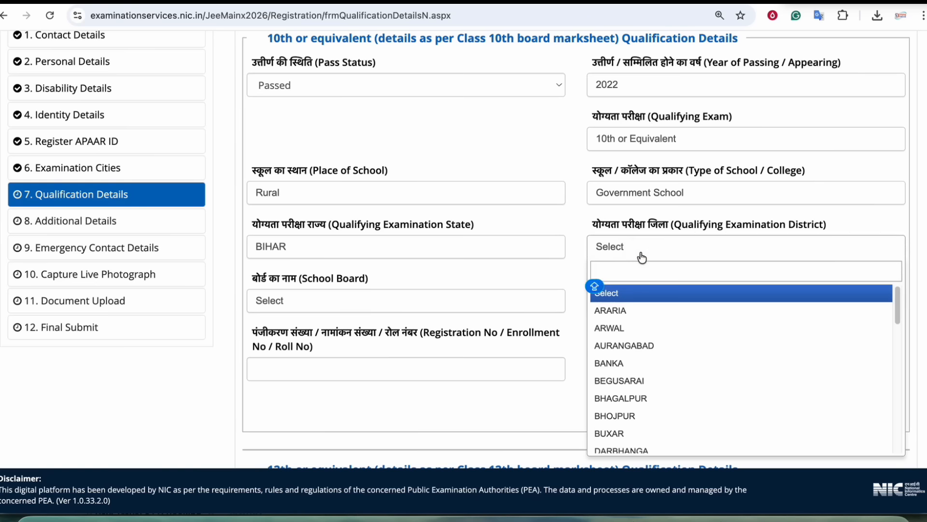
type("GOP")
- Pick district GOPALGANJ, board BIHAR SCHOOL EXAMINATION BOARD, and Percentage result mode
left_click(622, 294)
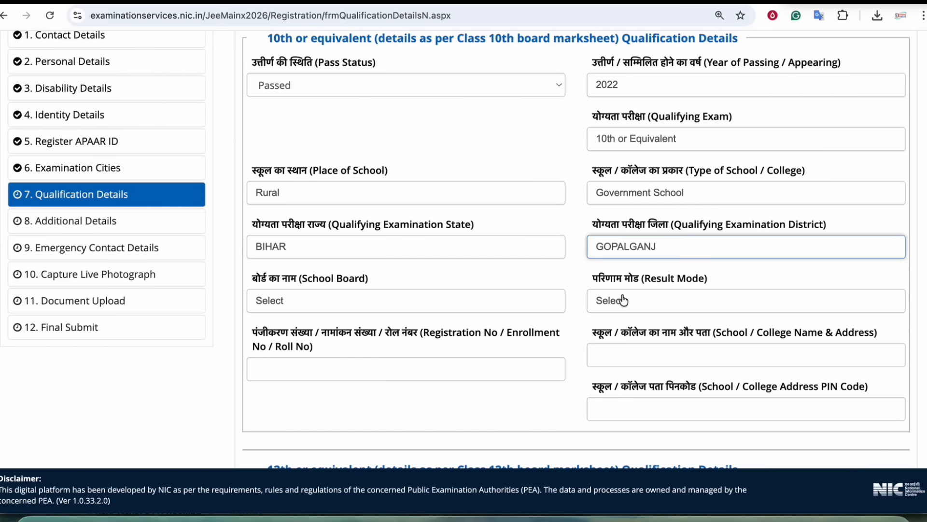
scroll(501, 280, "down", 1)
left_click(501, 281)
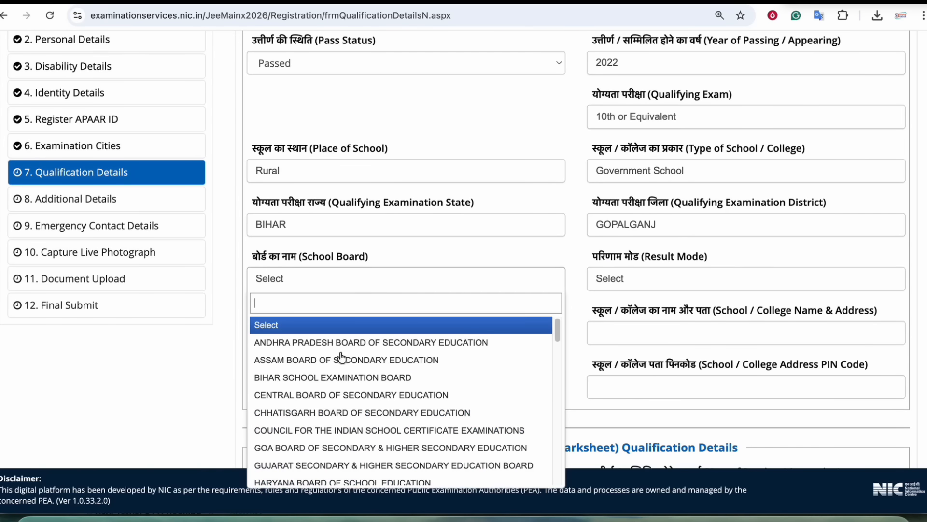
left_click(314, 379)
left_click(627, 285)
left_click(611, 338)
- Enter 500 total marks and 350 obtained so the percentage fills in as 70.00%
scroll(477, 311, "down", 4)
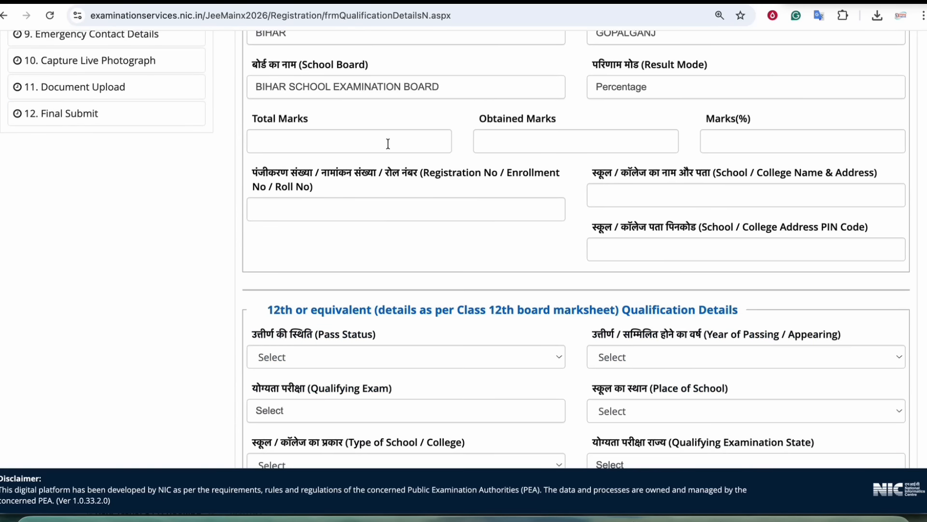
left_click(337, 142)
type("500")
key("Tab")
type("350")
key("Tab")
left_click(691, 119)
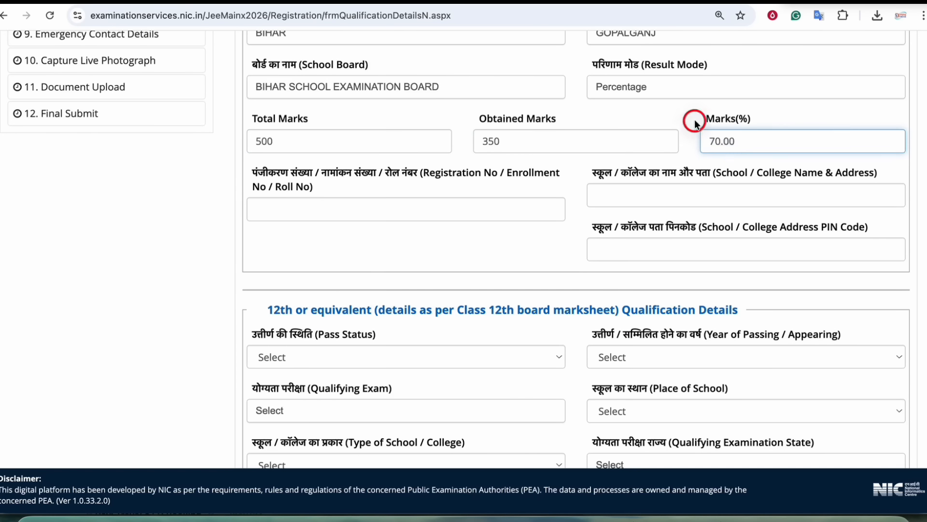
- Visit the registration number, school name and address, and school PIN code fields
scroll(280, 180, "down", 1)
left_click(280, 186)
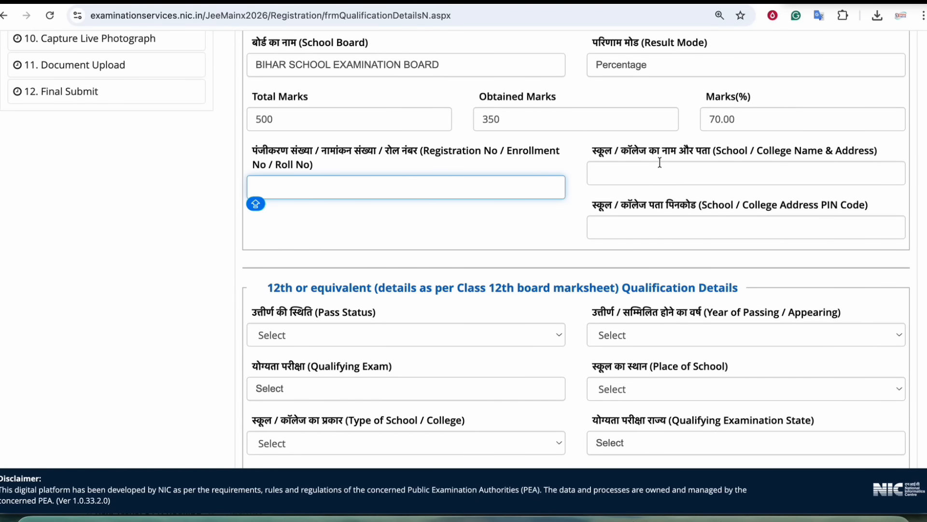
left_click(626, 171)
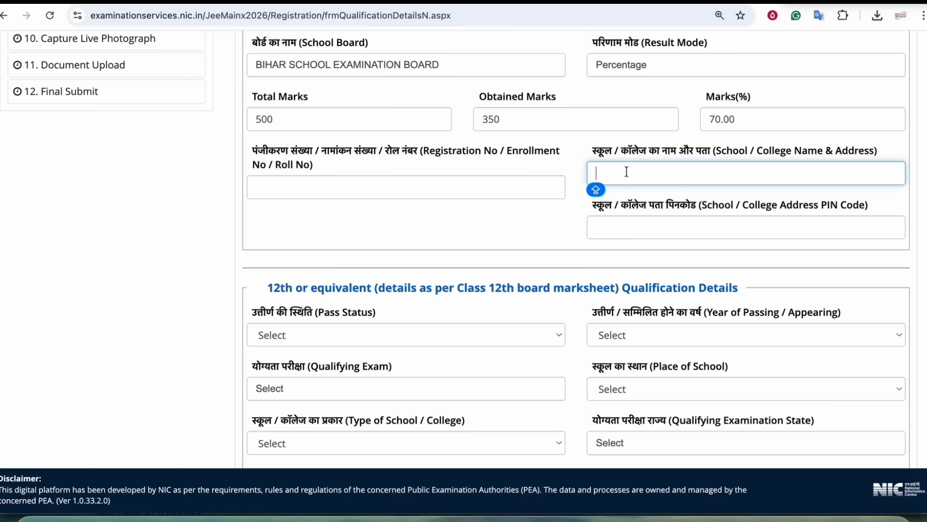
left_click(630, 231)
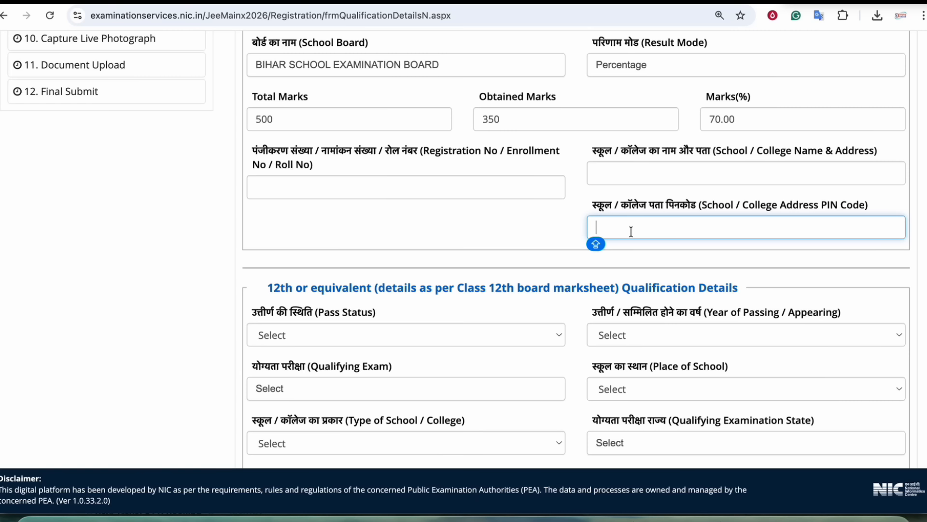
scroll(503, 214, "down", 3)
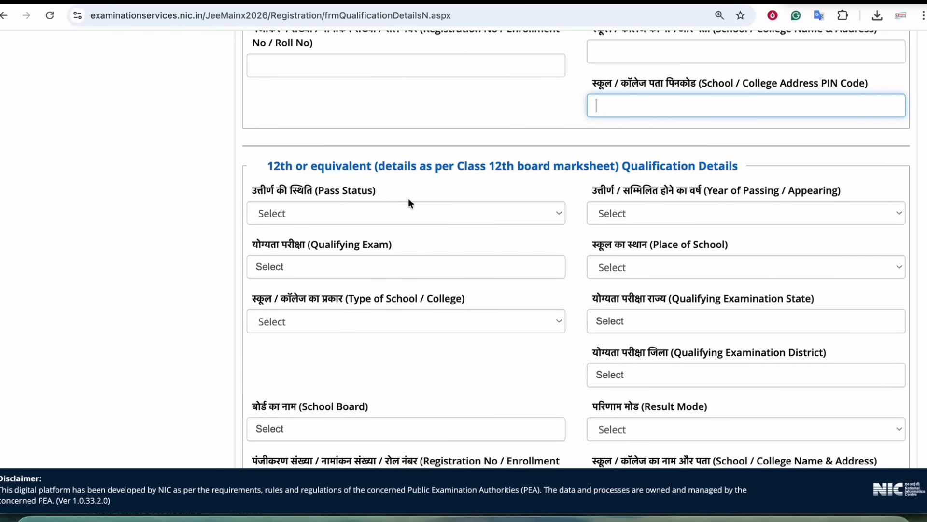
- Set the 12th pass status to Appearing with year 2026
left_click_drag(339, 169, 453, 173)
scroll(452, 173, "down", 2)
left_click(303, 120)
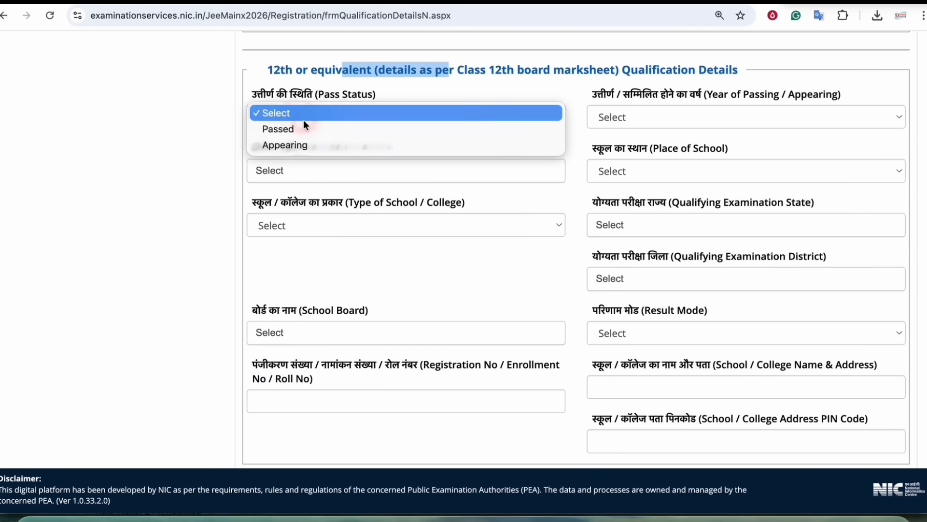
left_click(289, 131)
left_click(599, 117)
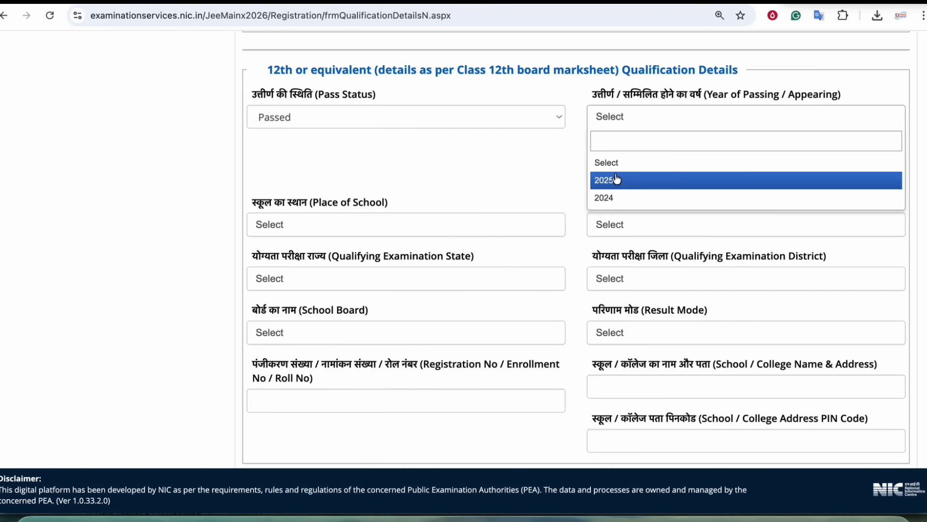
left_click(610, 180)
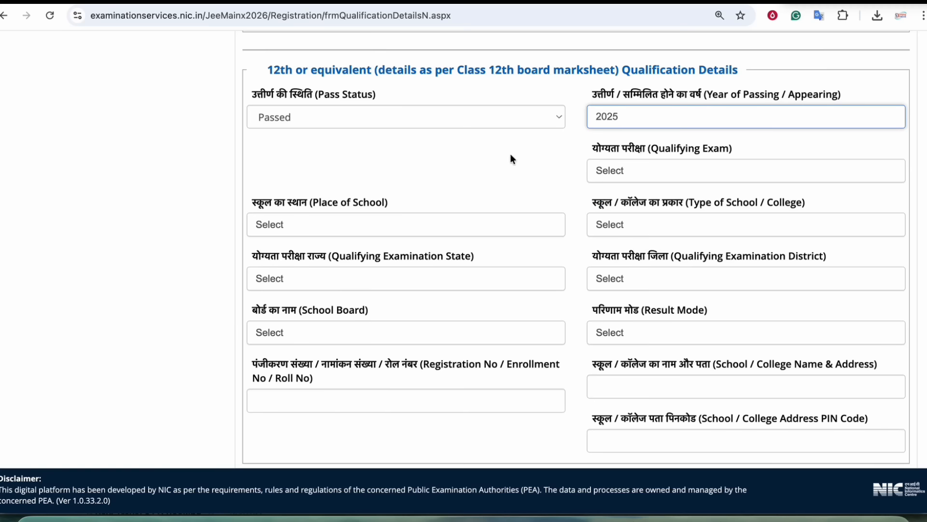
left_click(307, 120)
left_click(300, 132)
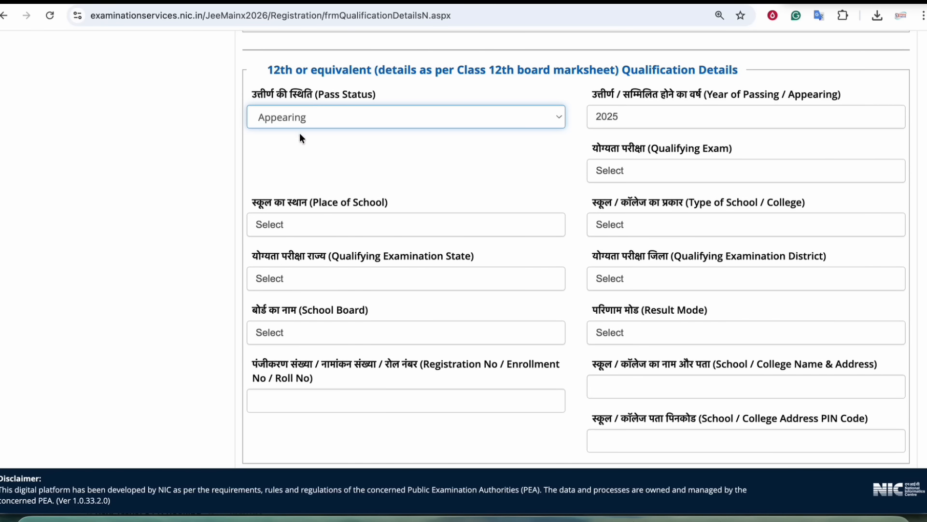
left_click(610, 116)
left_click(600, 160)
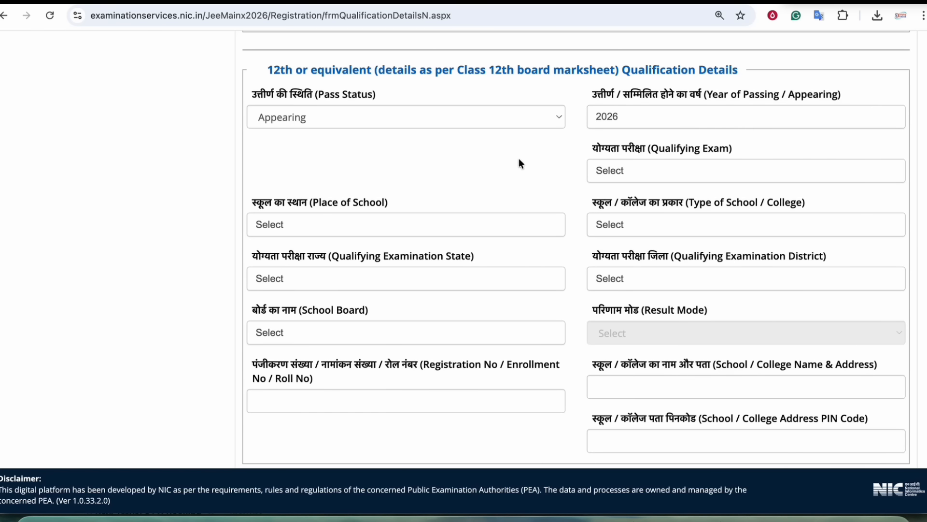
- Choose the AIU-recognised 10+2 equivalent public school/board exam as the 12th qualifying exam
left_click(638, 174)
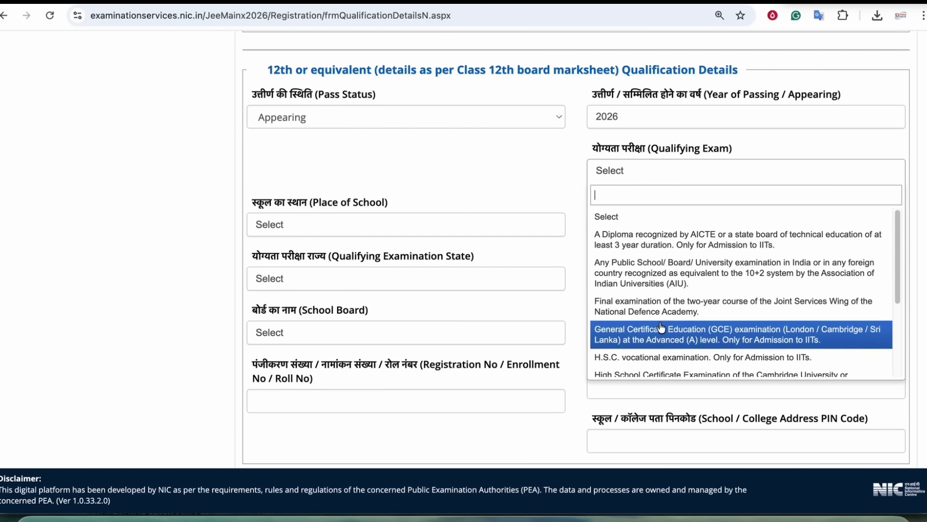
scroll(695, 256, "down", 3)
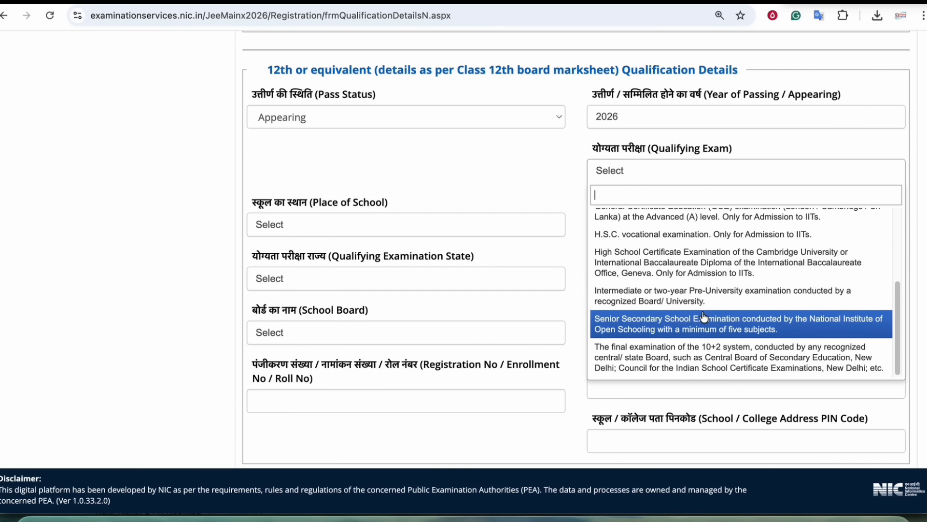
scroll(679, 287, "up", 3)
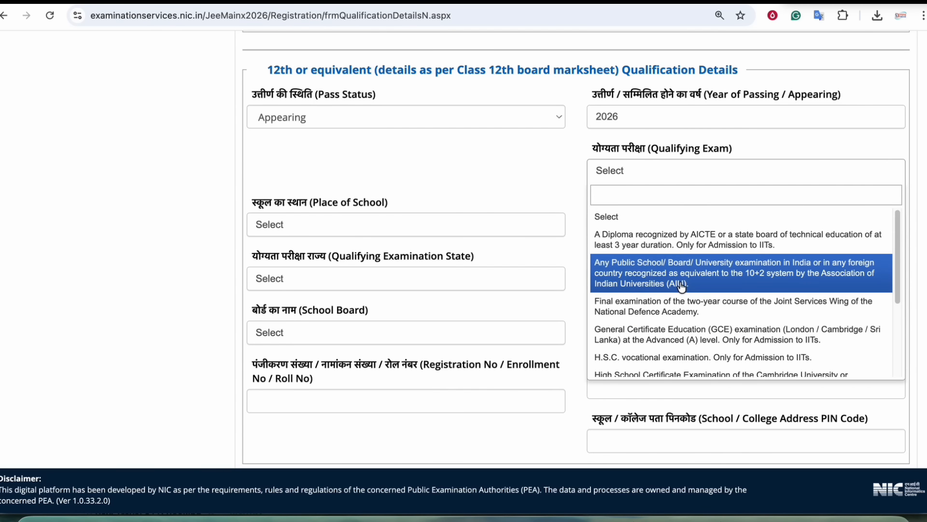
left_click(668, 249)
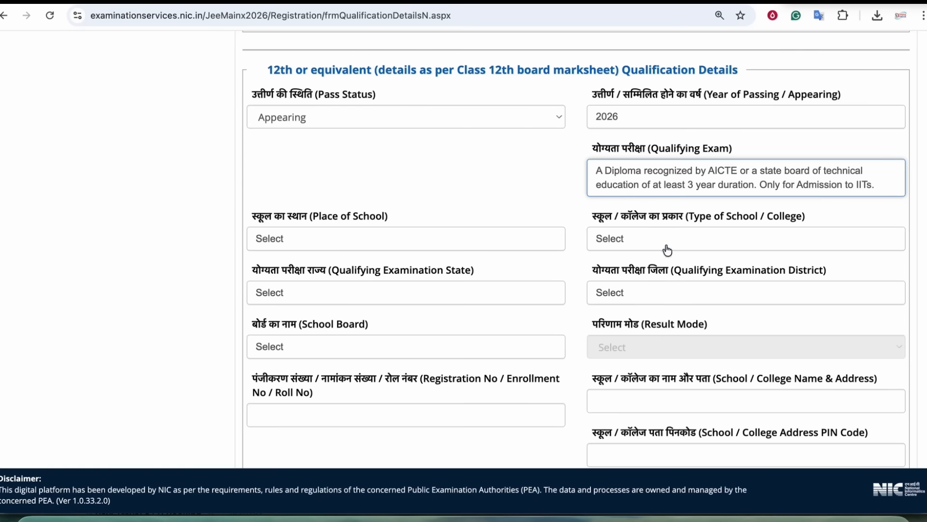
left_click(681, 184)
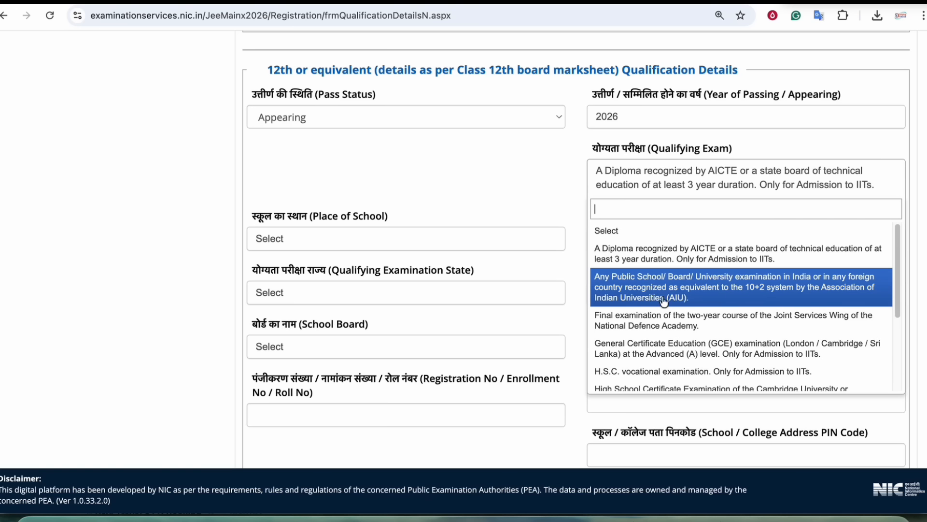
left_click(745, 287)
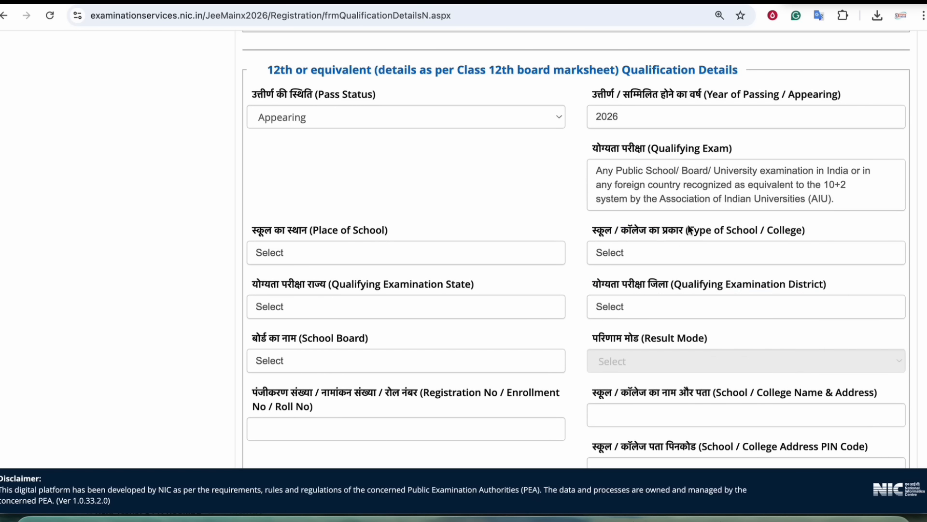
left_click(681, 191)
scroll(675, 327, "down", 3)
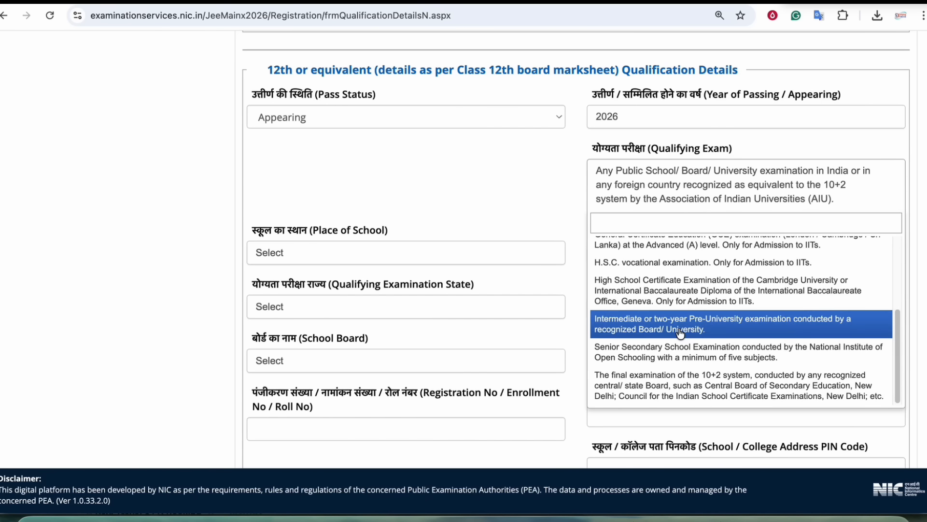
scroll(674, 314, "up", 2)
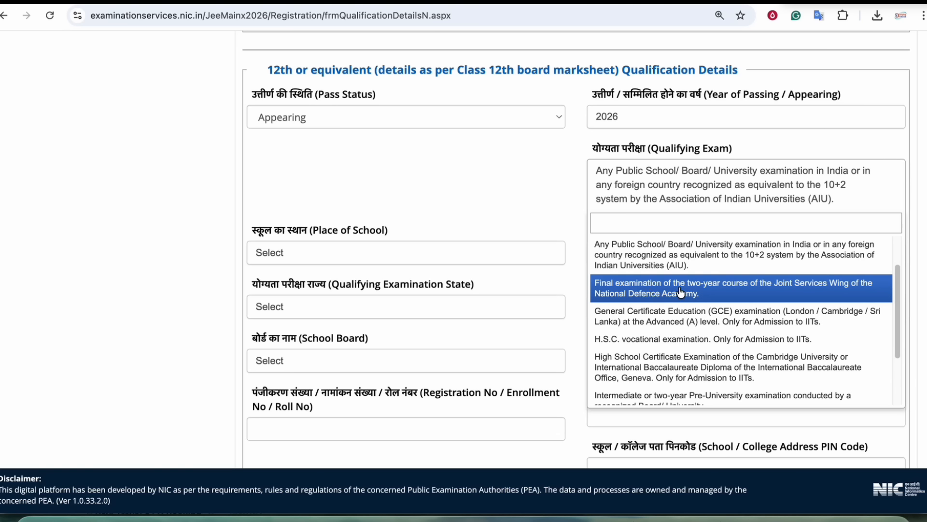
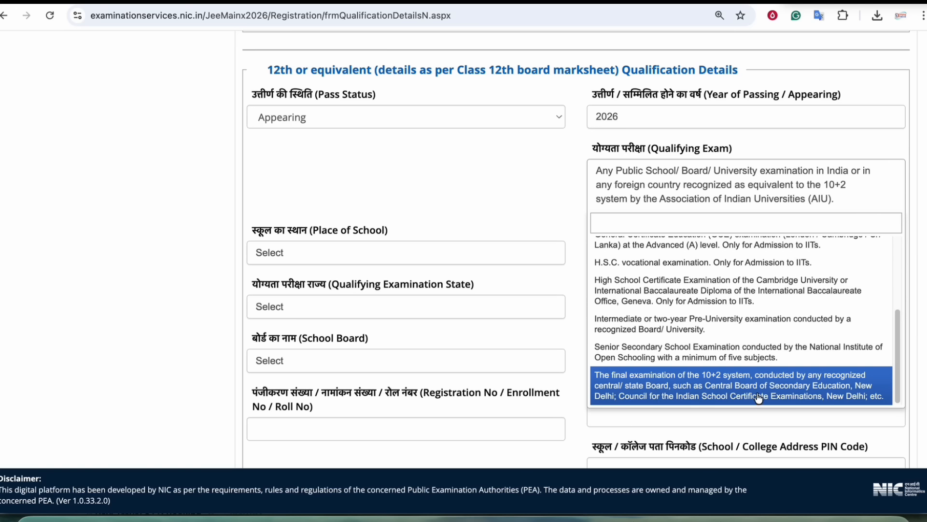
- Make the 12th qualifying exam the 10+2 final examination by a central/state board, not the AIU-equivalent
left_click(801, 397)
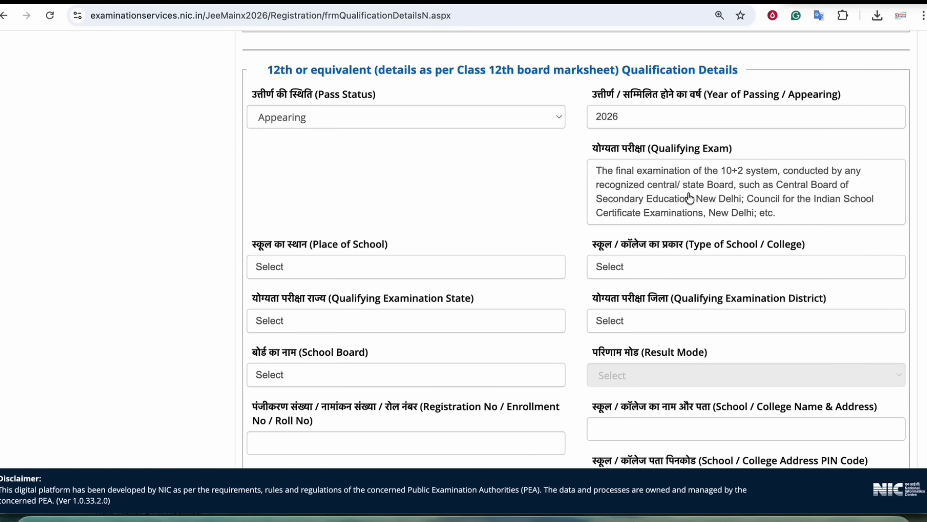
left_click(690, 198)
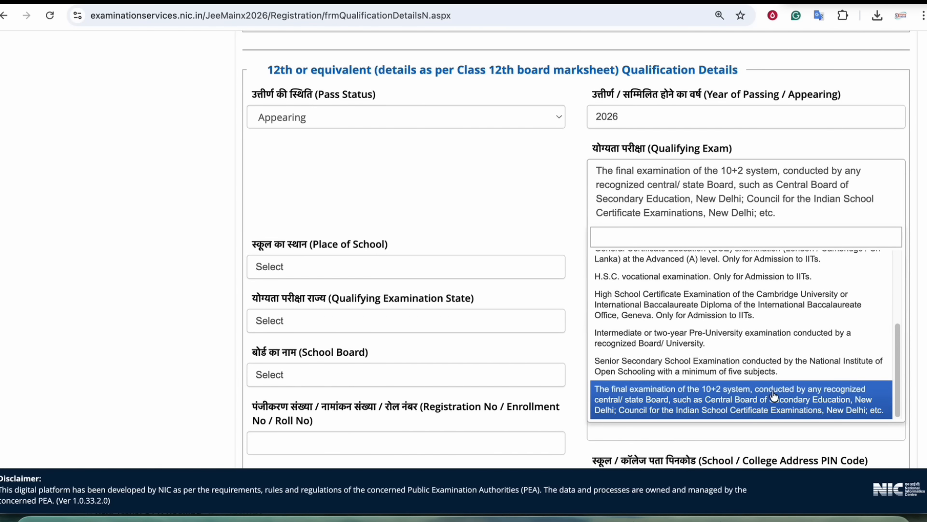
scroll(773, 396, "up", 3)
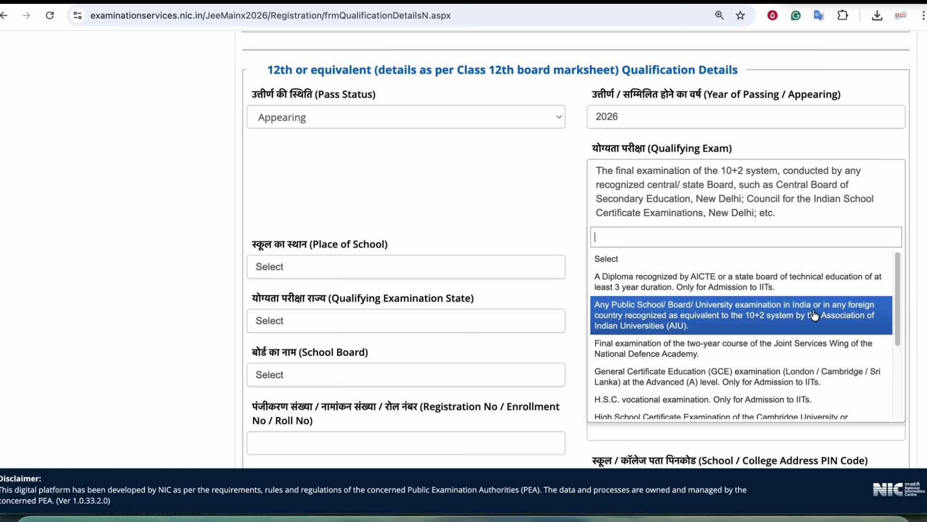
left_click(769, 314)
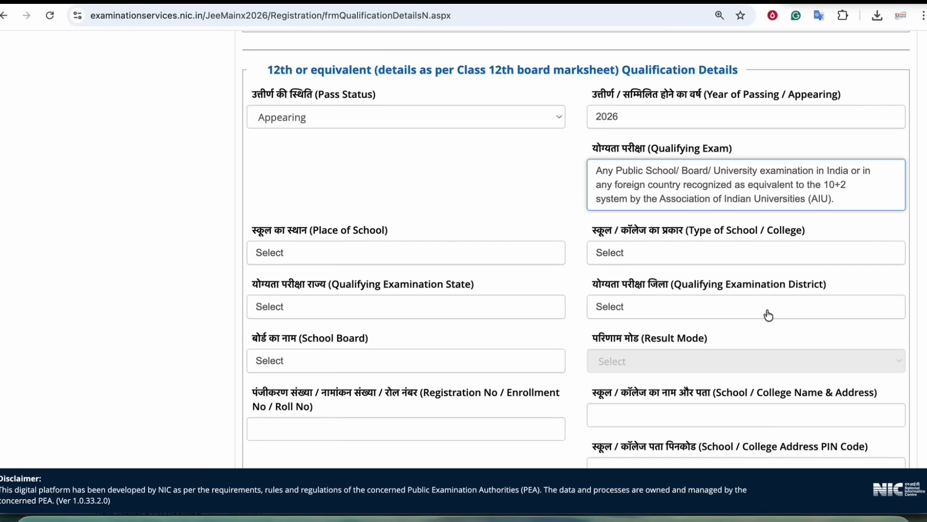
left_click(673, 198)
scroll(704, 351, "down", 3)
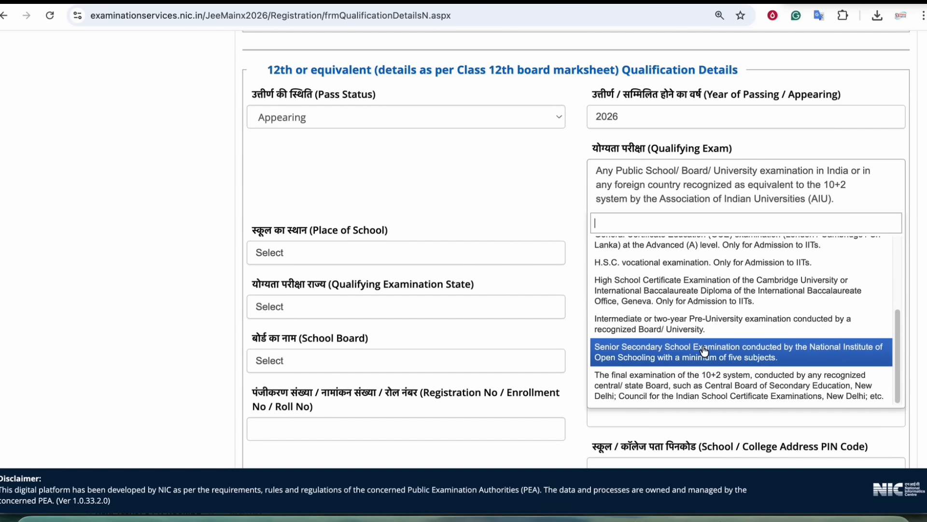
left_click(706, 394)
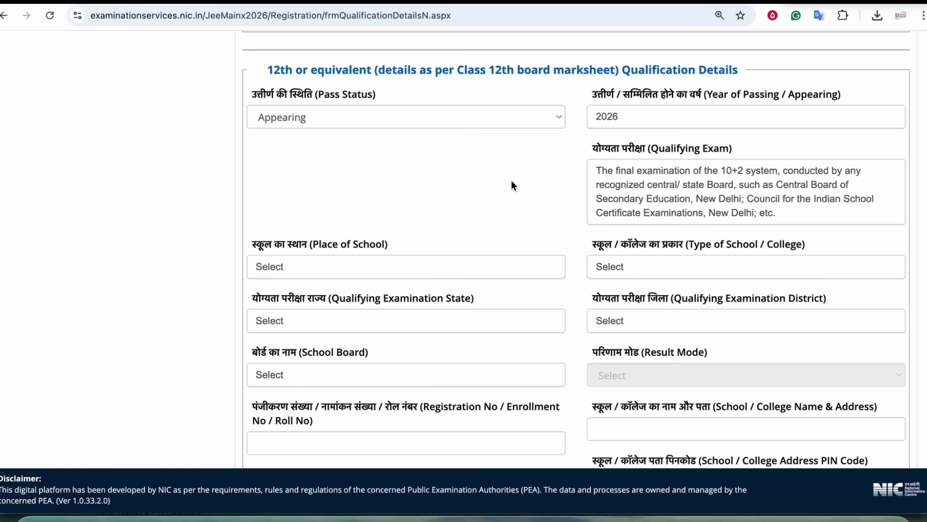
scroll(491, 173, "down", 1)
left_click(275, 220)
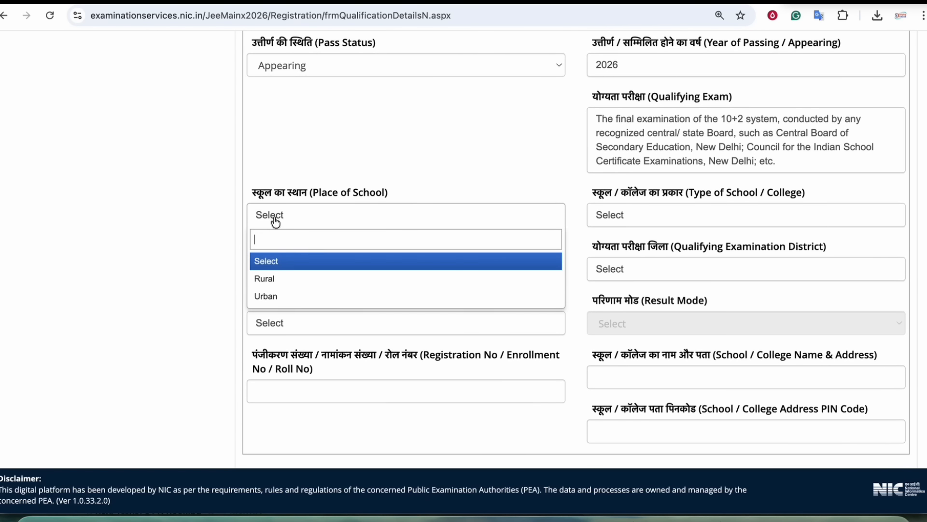
- Set the school place to Rural, school type to Government School, and exam state to BIHAR
left_click(284, 281)
left_click(658, 216)
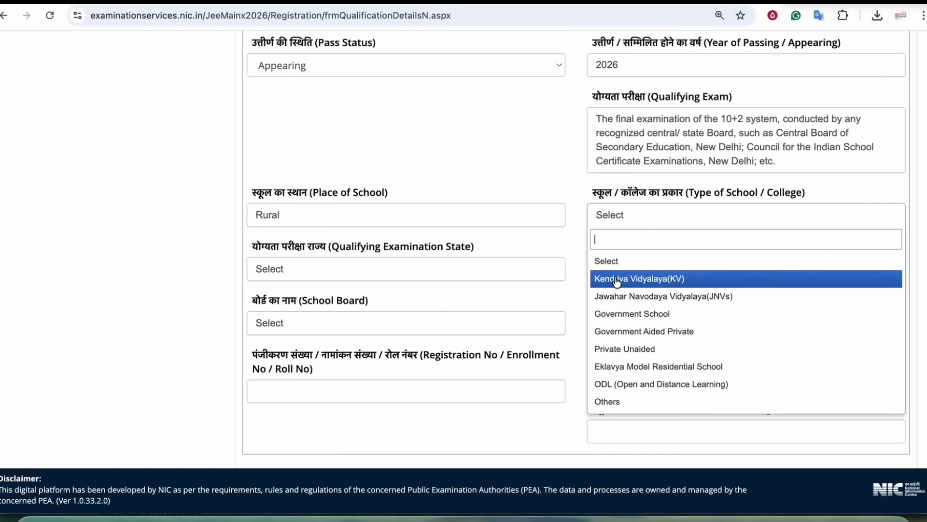
left_click(622, 314)
left_click(327, 276)
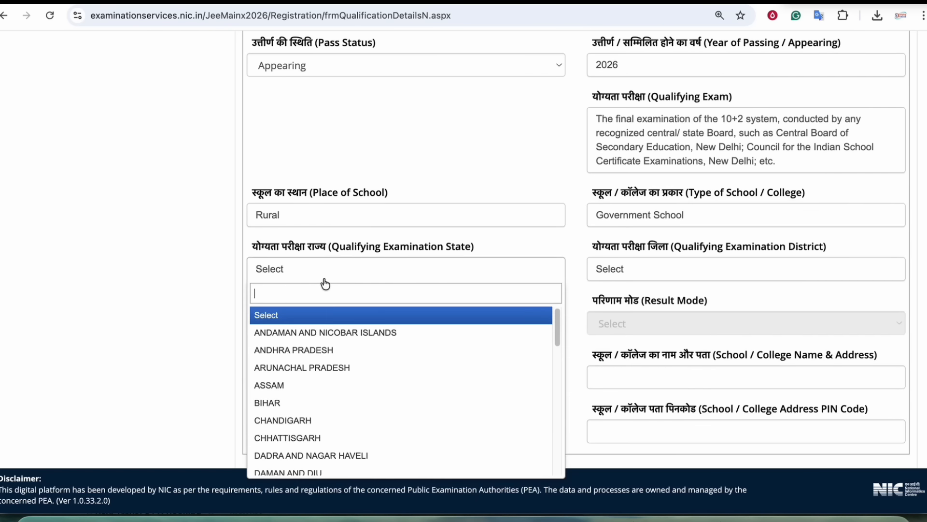
left_click(304, 402)
- Choose SIWAN as the district and BIHAR SCHOOL EXAMINATION BOARD as the board
left_click(675, 276)
scroll(637, 401, "down", 10)
left_click(625, 415)
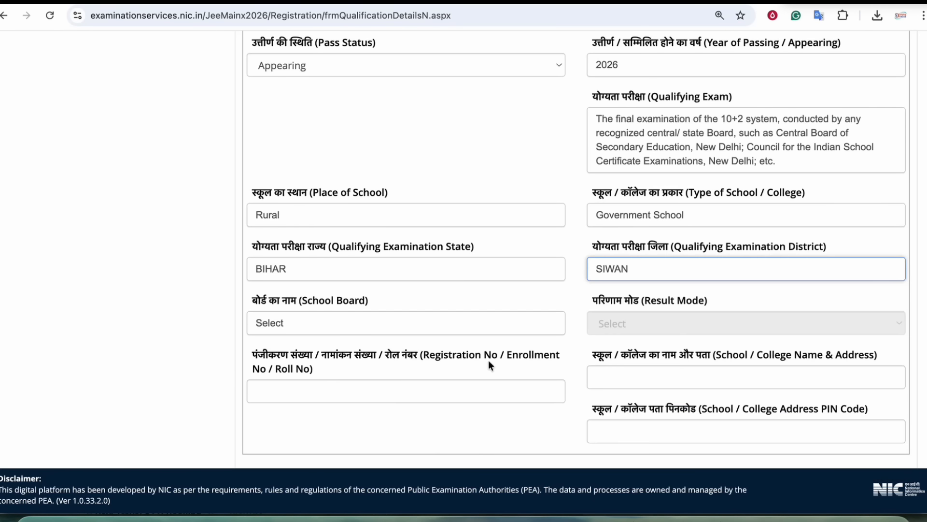
left_click(296, 324)
left_click(306, 421)
left_click(614, 315)
scroll(614, 316, "down", 2)
scroll(341, 200, "up", 1)
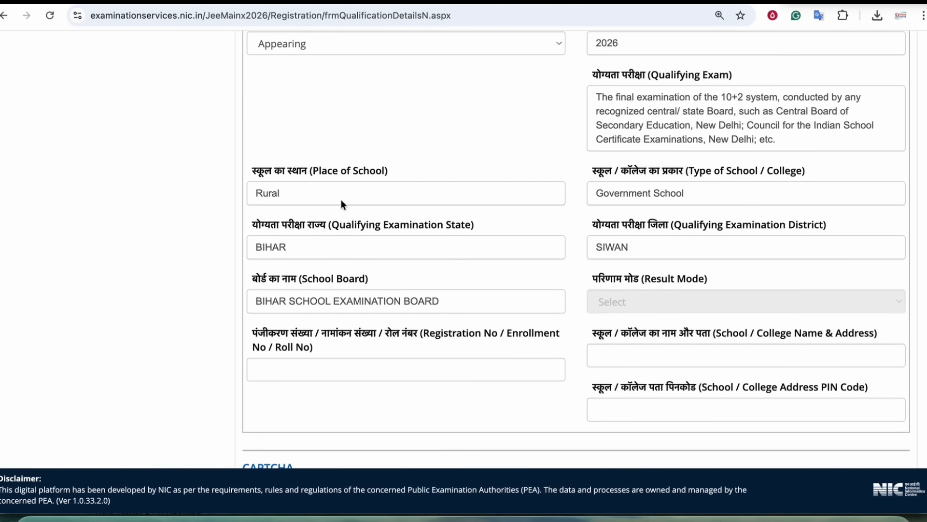
scroll(651, 265, "down", 4)
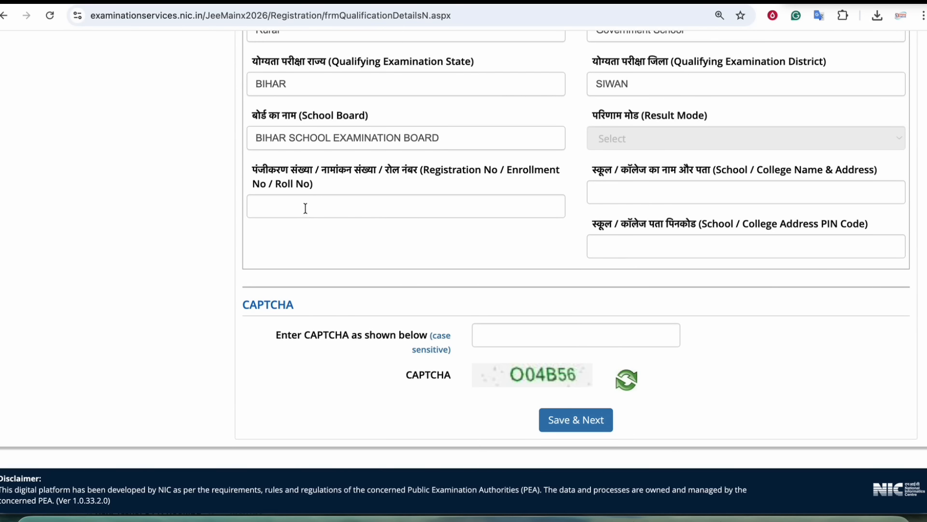
- Review the registration number, school name and PIN code fields, then fill in the CAPTCHA
left_click_drag(447, 169, 559, 169)
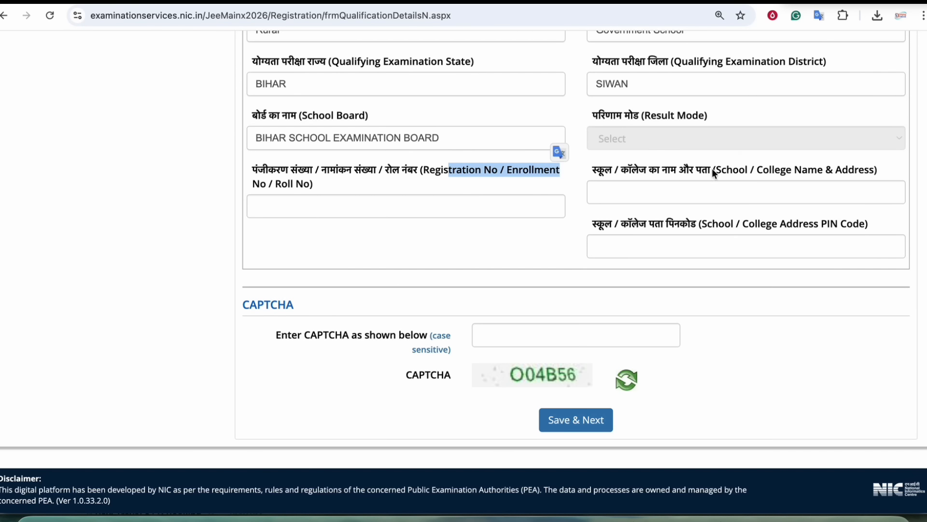
left_click_drag(703, 169, 801, 169)
left_click_drag(632, 224, 739, 223)
left_click_drag(804, 223, 861, 224)
left_click_drag(289, 169, 502, 170)
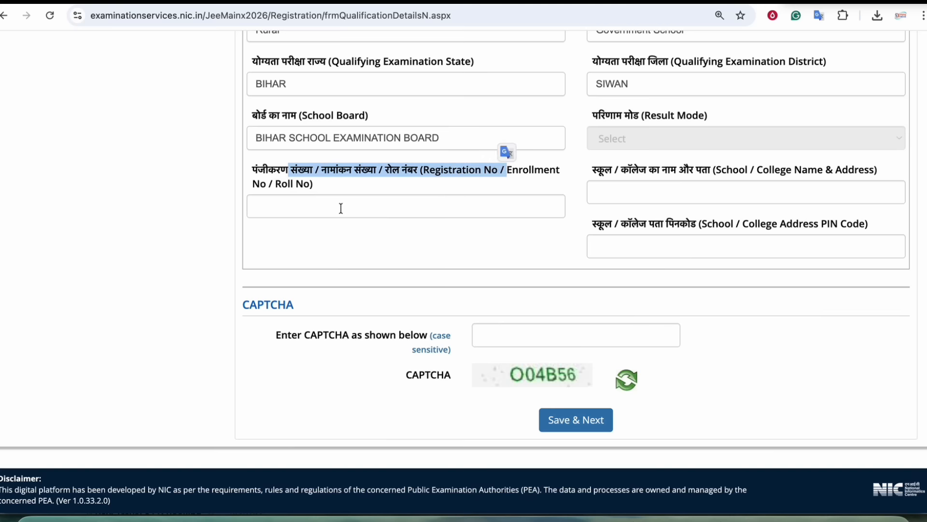
left_click(299, 202)
left_click(299, 173)
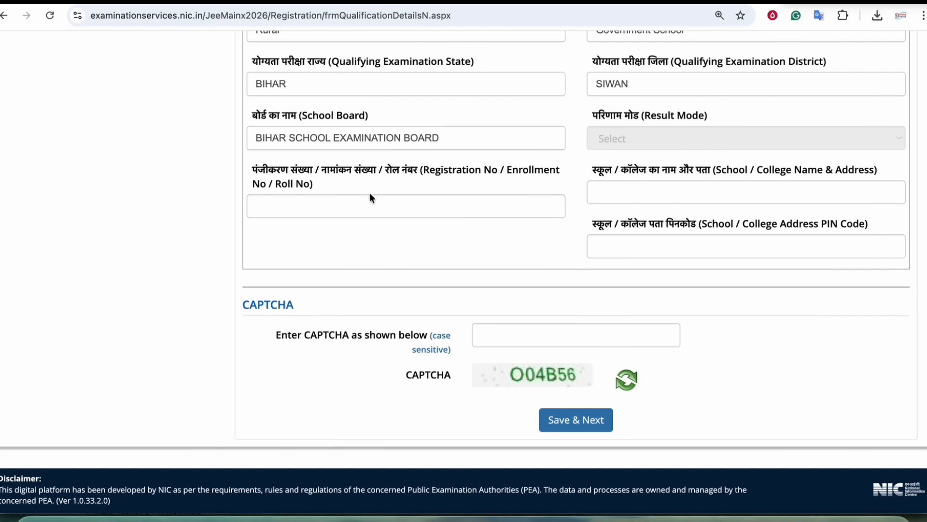
left_click(518, 342)
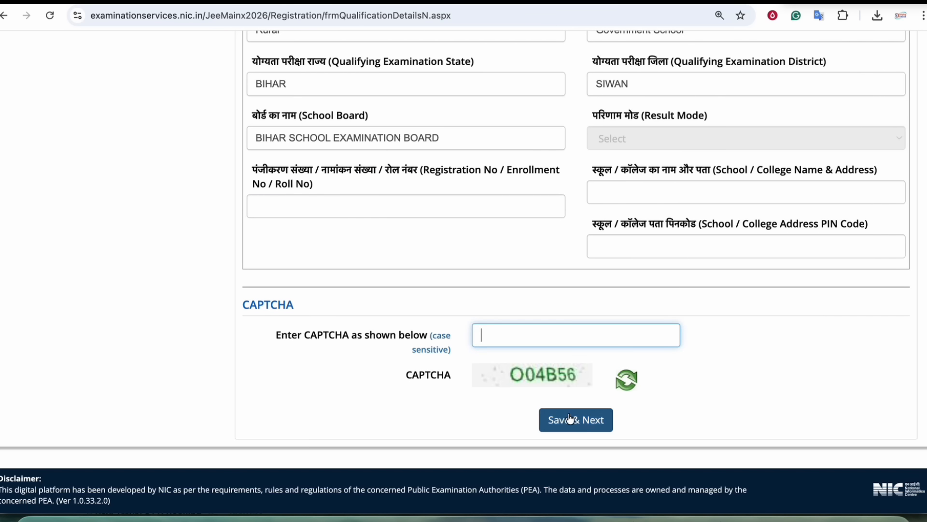
scroll(504, 274, "up", 2)
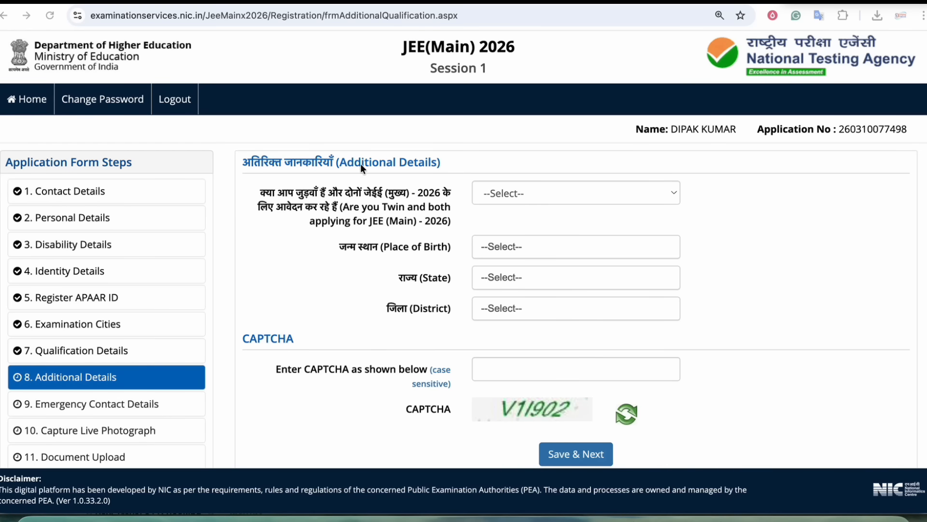
- Answer No to the twin question
scroll(405, 220, "down", 1)
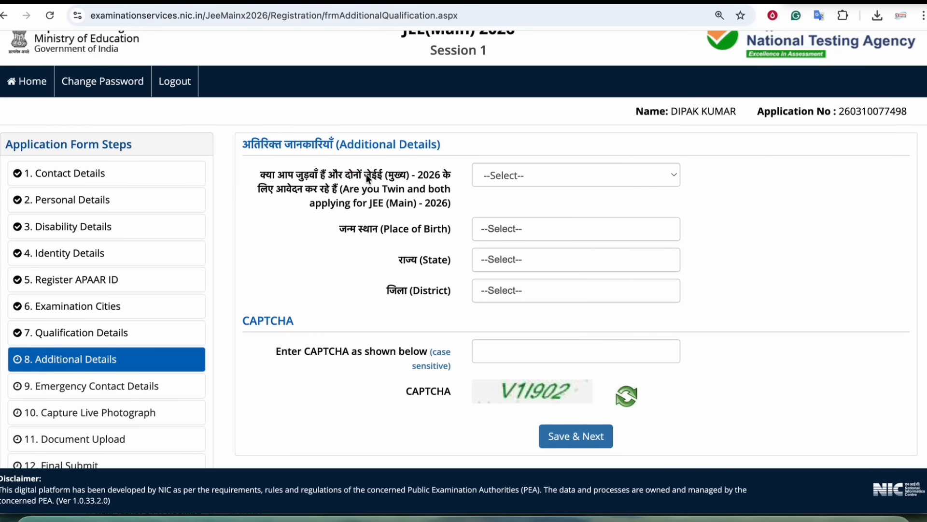
left_click(494, 173)
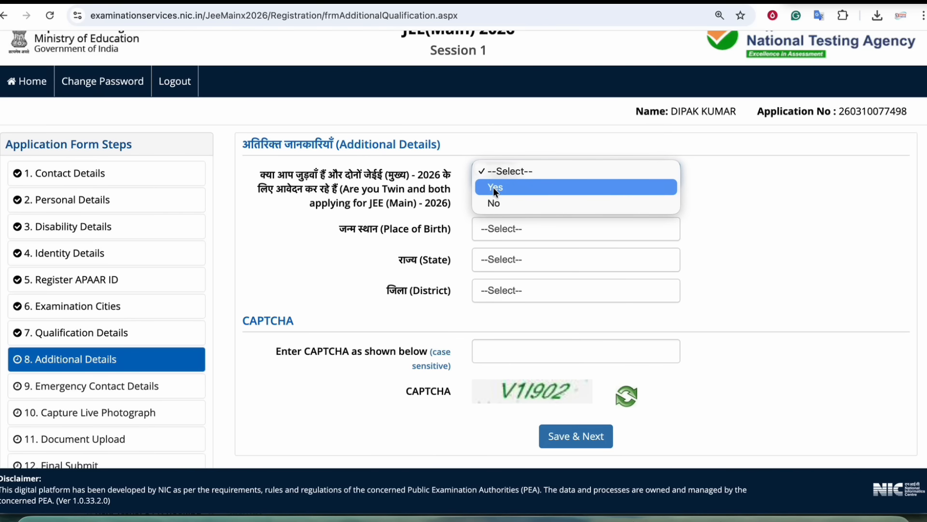
left_click(493, 187)
scroll(449, 231, "down", 1)
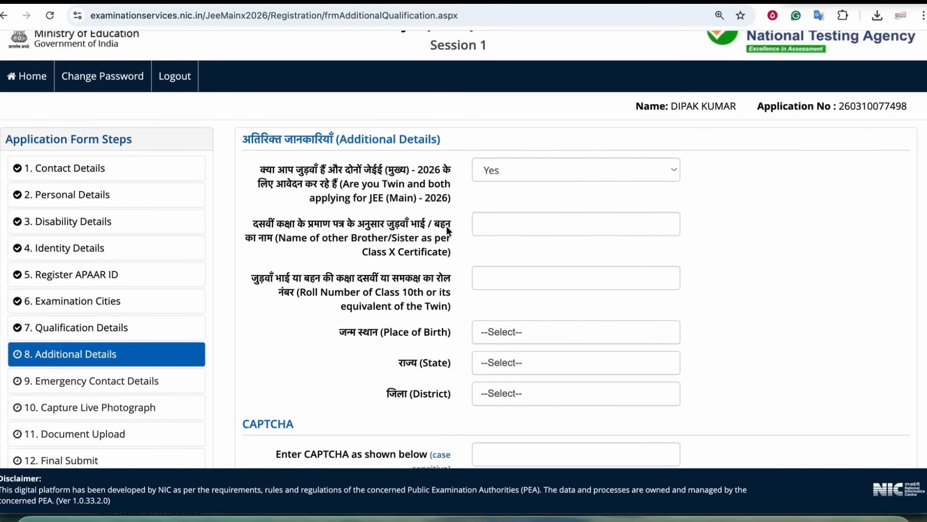
scroll(448, 231, "down", 1)
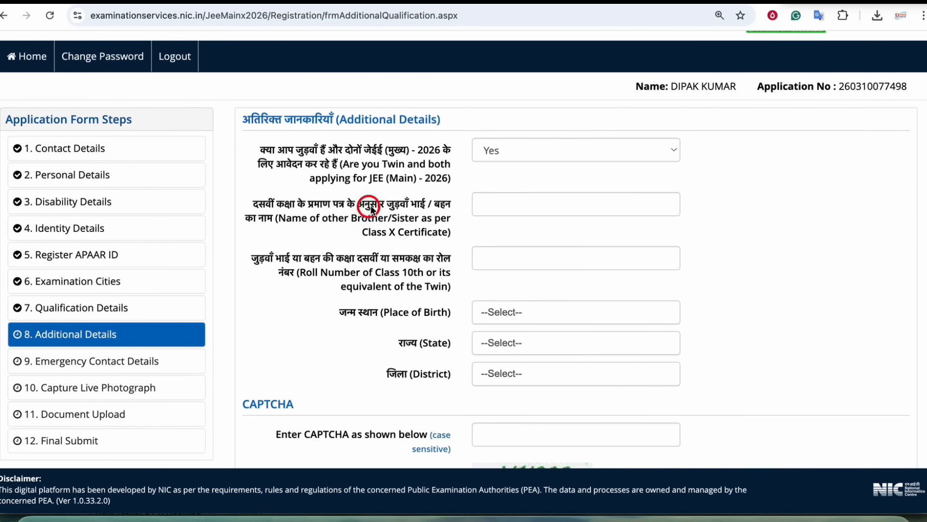
left_click_drag(375, 272, 421, 380)
left_click(510, 146)
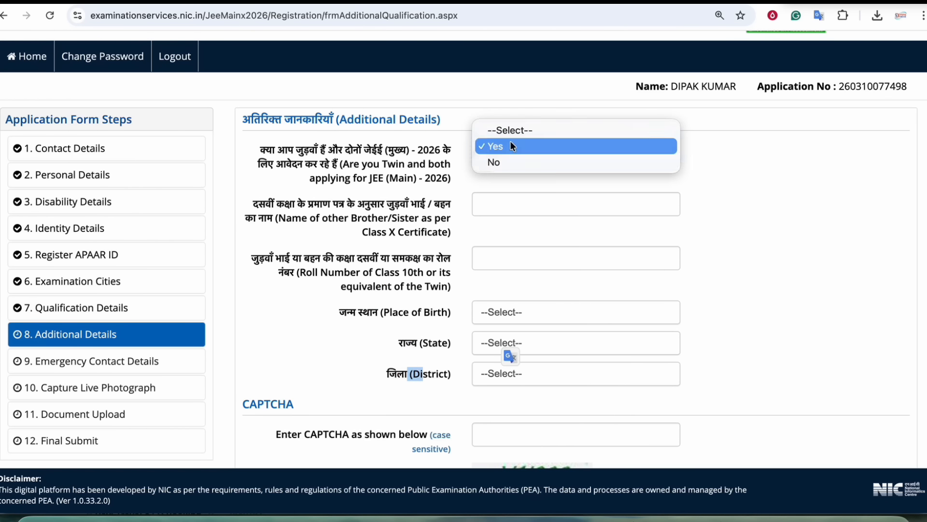
left_click(490, 163)
- Set birthplace to India, state BIHAR, district GOPALGANJ (searched with GOP), and enter the CAPTCHA
left_click(521, 204)
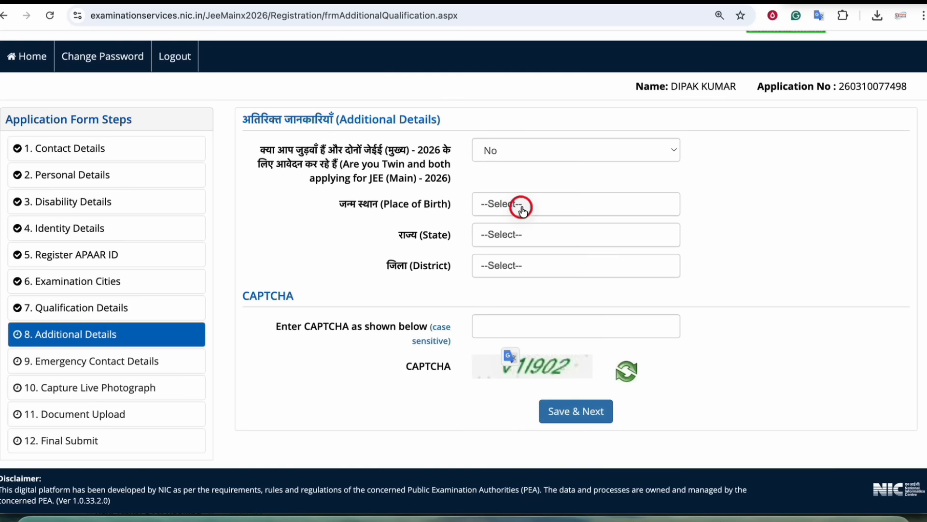
left_click(488, 267)
left_click(512, 239)
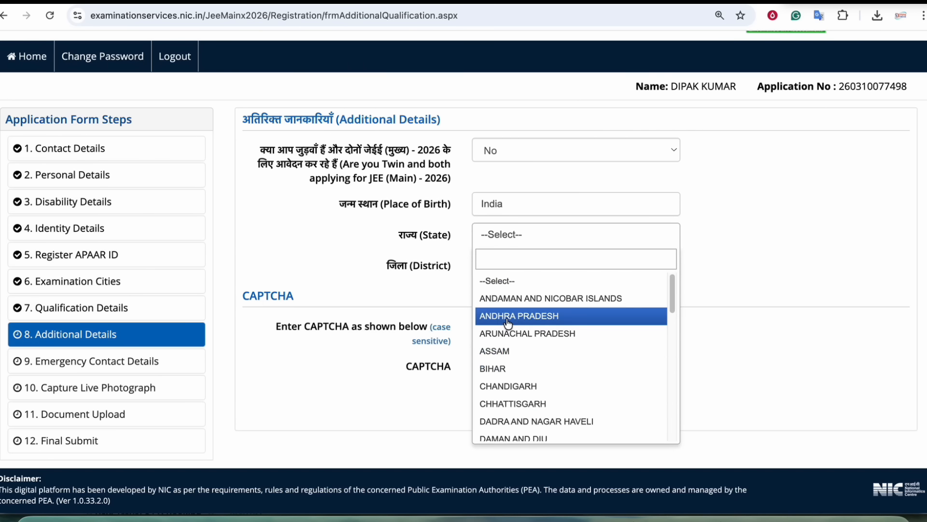
left_click(497, 368)
left_click(517, 270)
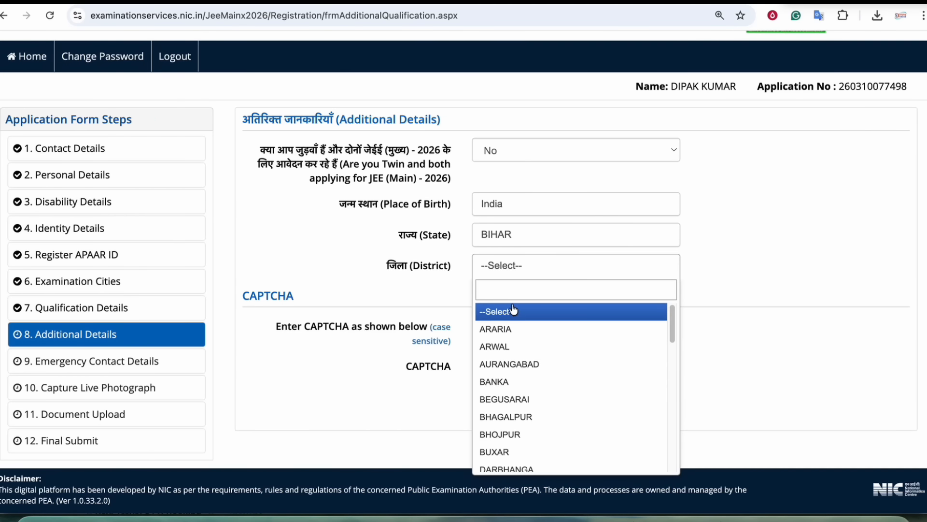
type("GOP")
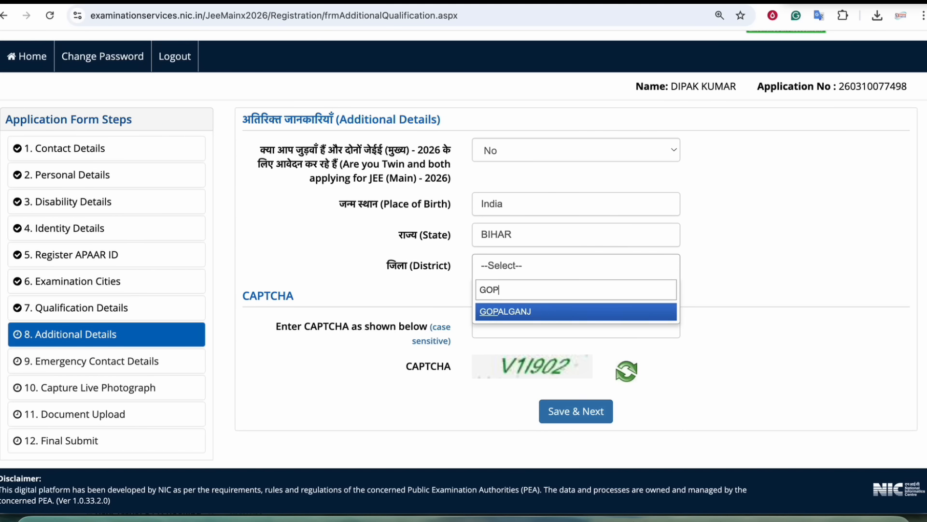
left_click(521, 306)
left_click(519, 330)
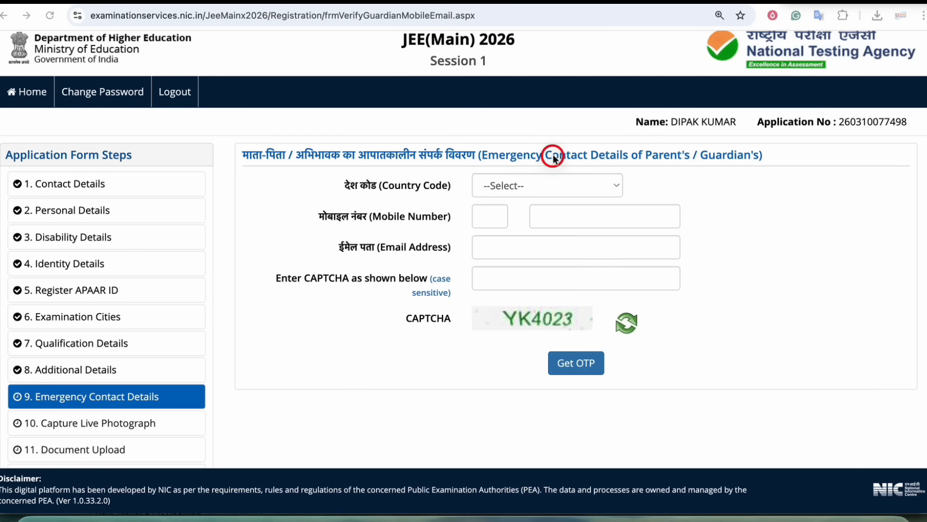
- Choose India as the country code, enter the guardian's mobile, e-mail and CAPTCHA, and request OTPs
left_click_drag(700, 154, 744, 153)
left_click(519, 187)
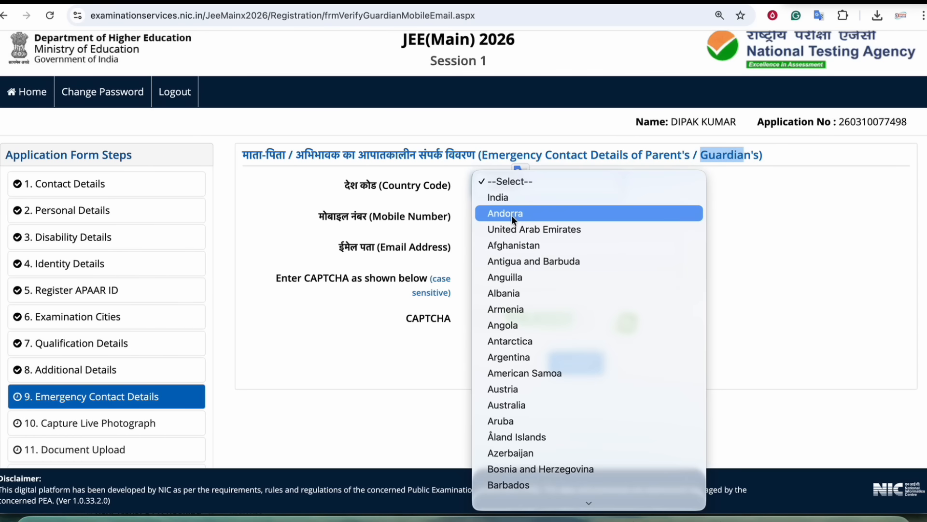
left_click(505, 197)
left_click(560, 219)
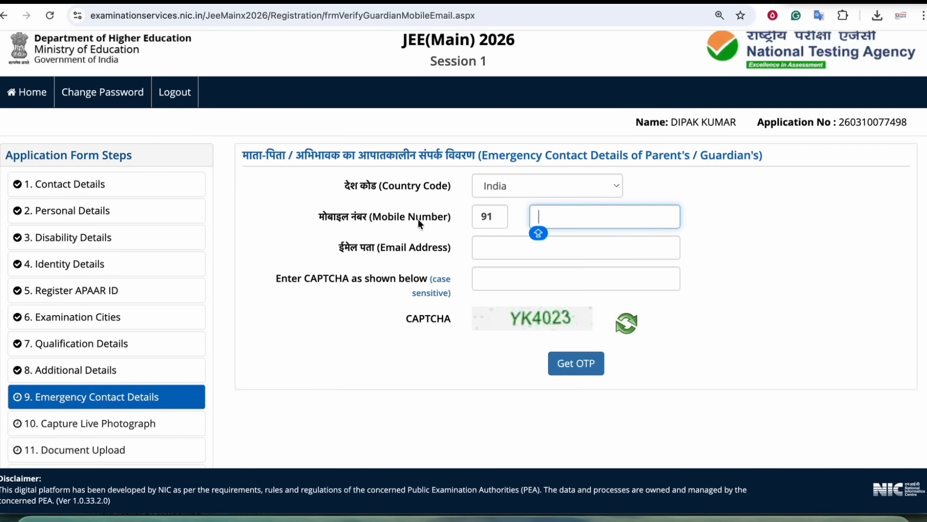
left_click(494, 249)
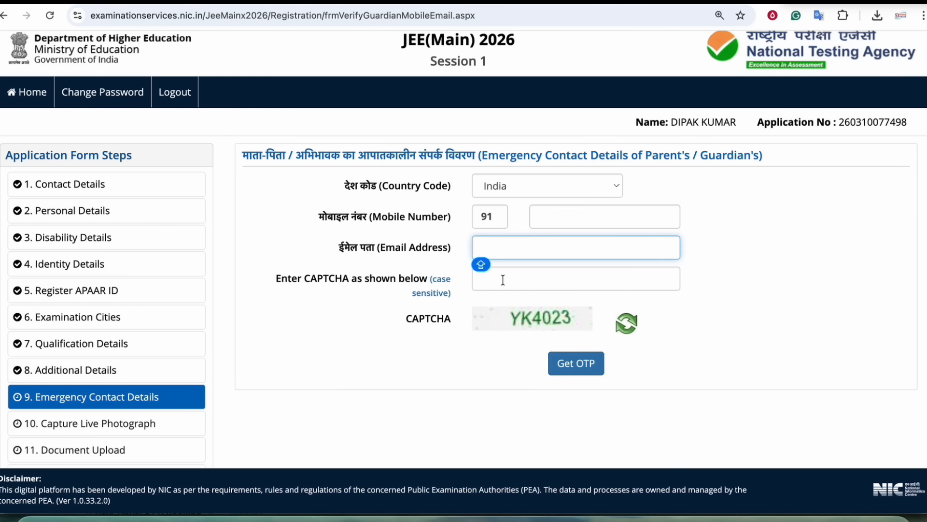
left_click(503, 279)
left_click(560, 367)
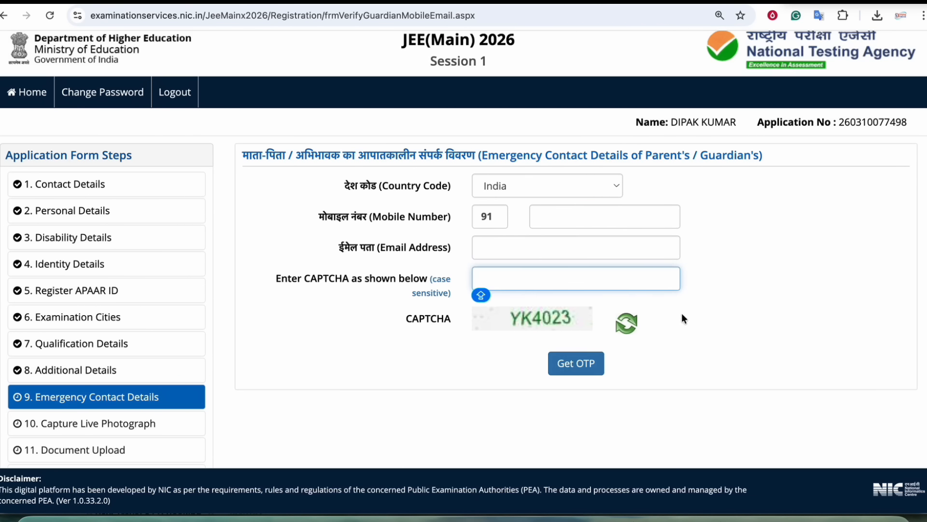
scroll(425, 211, "down", 1)
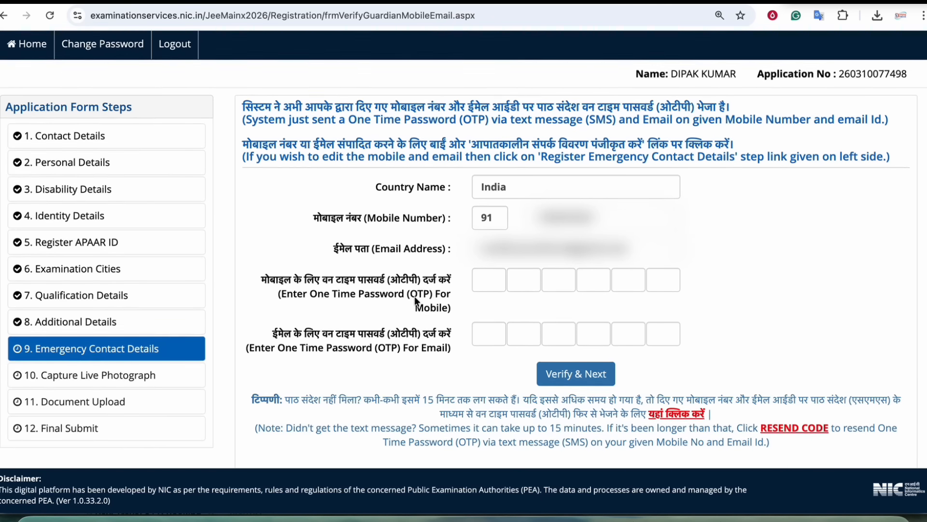
scroll(301, 240, "down", 2)
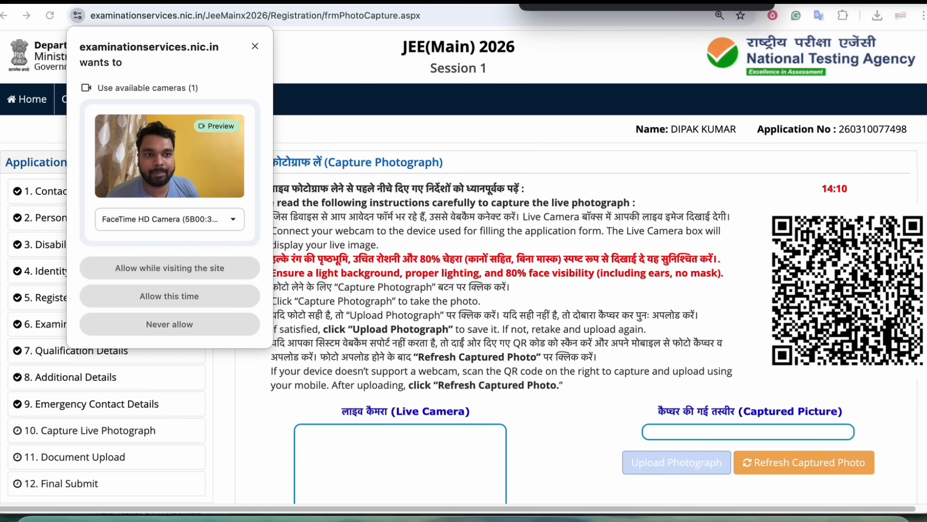
- Allow the site to use the webcam while visiting
mouse_move(70, 25)
left_mouse_down()
mouse_move(97, 17)
mouse_move(57, 7)
mouse_move(70, 20)
left_mouse_up()
mouse_move(203, 116)
left_mouse_down()
mouse_move(79, 104)
mouse_move(175, 120)
left_mouse_up()
left_click_drag(181, 257, 130, 279)
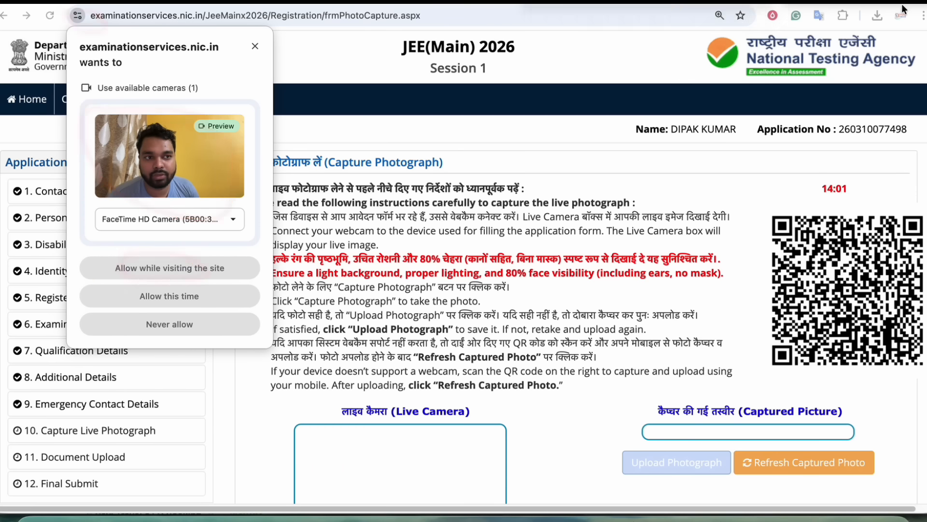
left_click(166, 270)
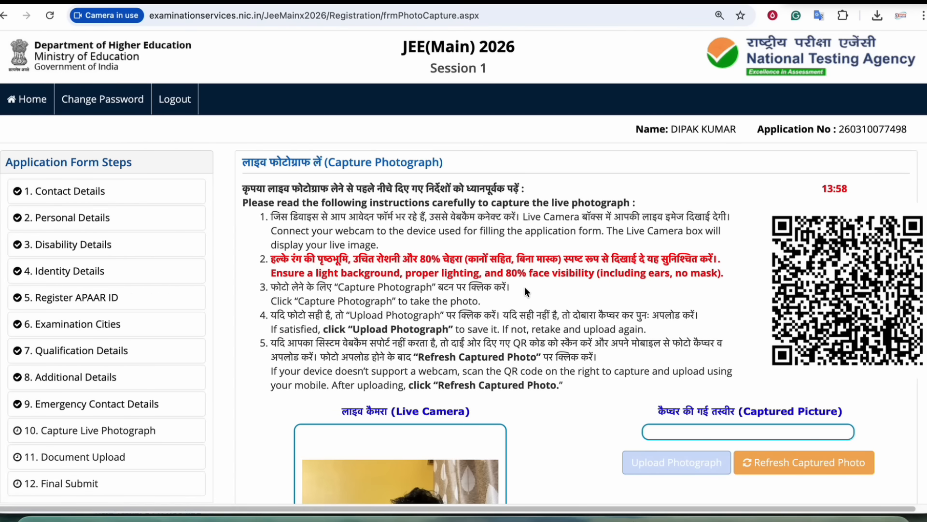
- Review the live photograph guidelines, including face visibility, and the Captured Picture area
scroll(525, 290, "down", 5)
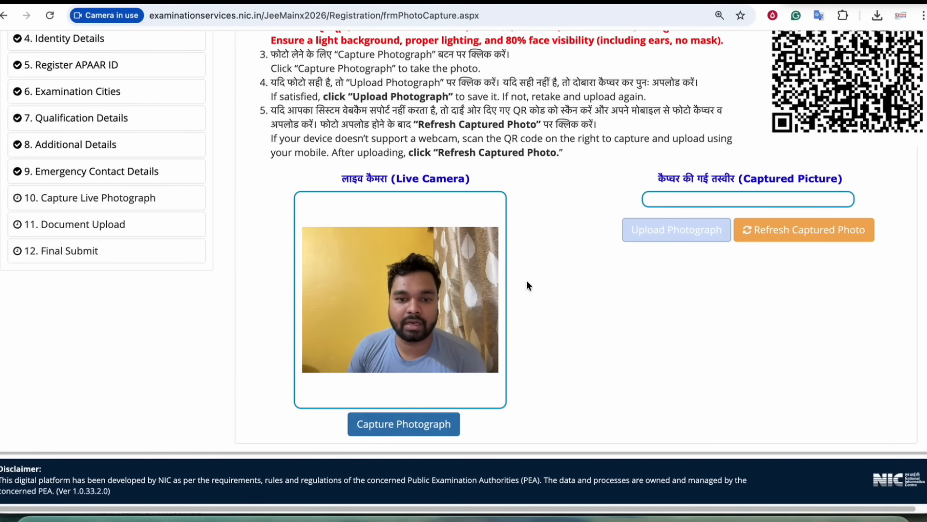
scroll(527, 278, "up", 1)
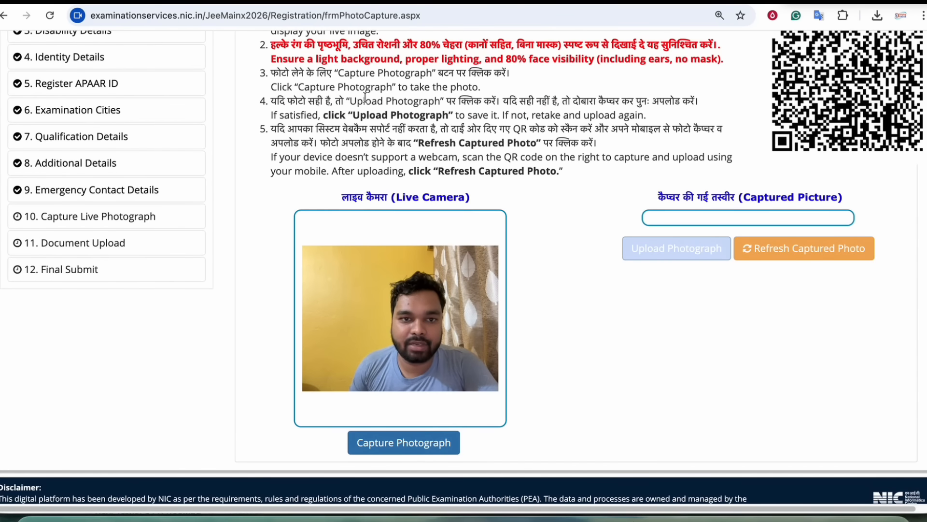
scroll(364, 99, "up", 2)
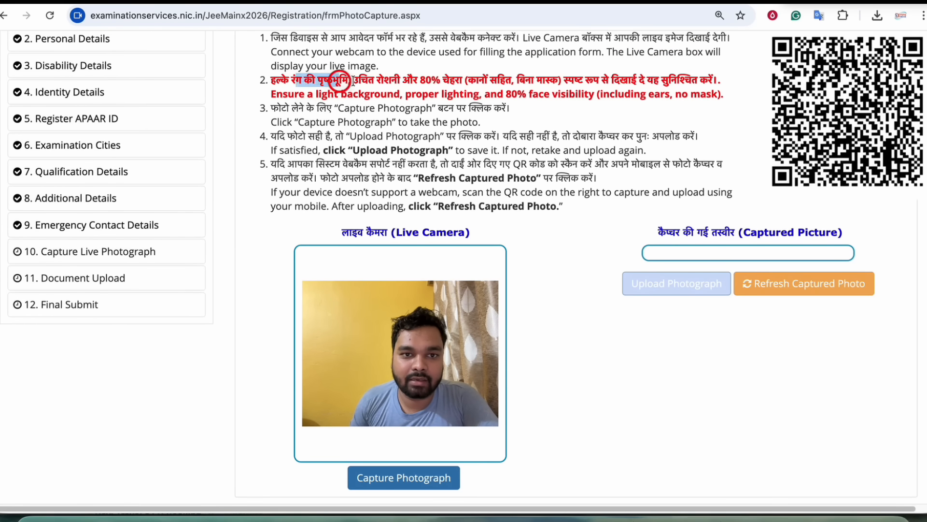
scroll(410, 90, "up", 1)
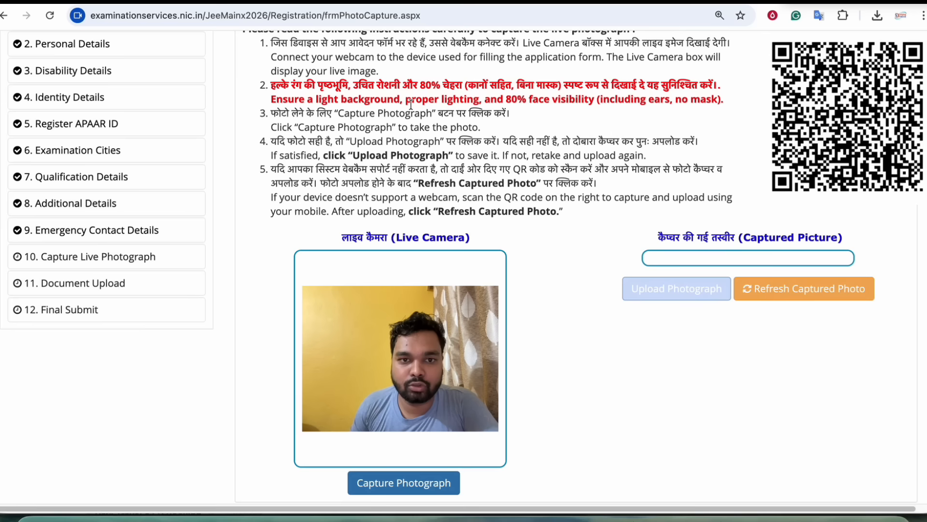
scroll(410, 103, "up", 1)
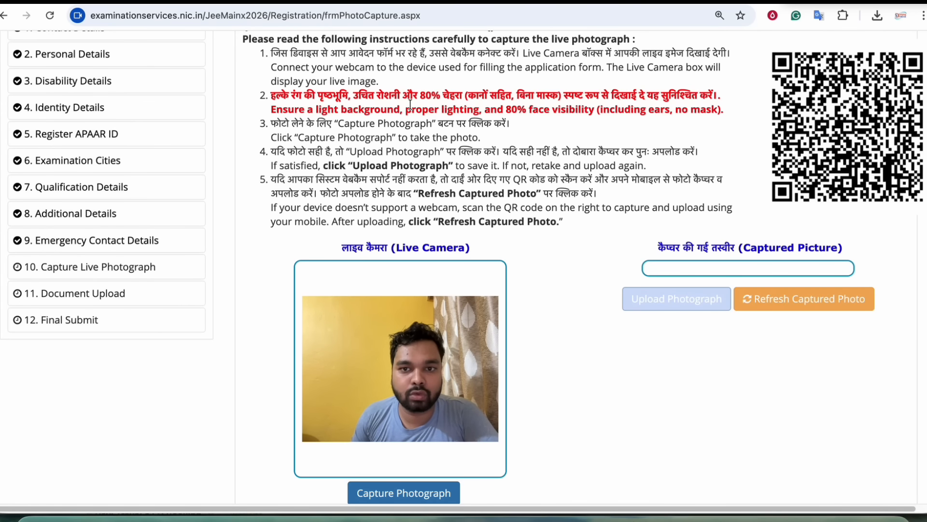
scroll(410, 104, "up", 1)
left_click_drag(526, 126, 595, 126)
left_click(595, 126)
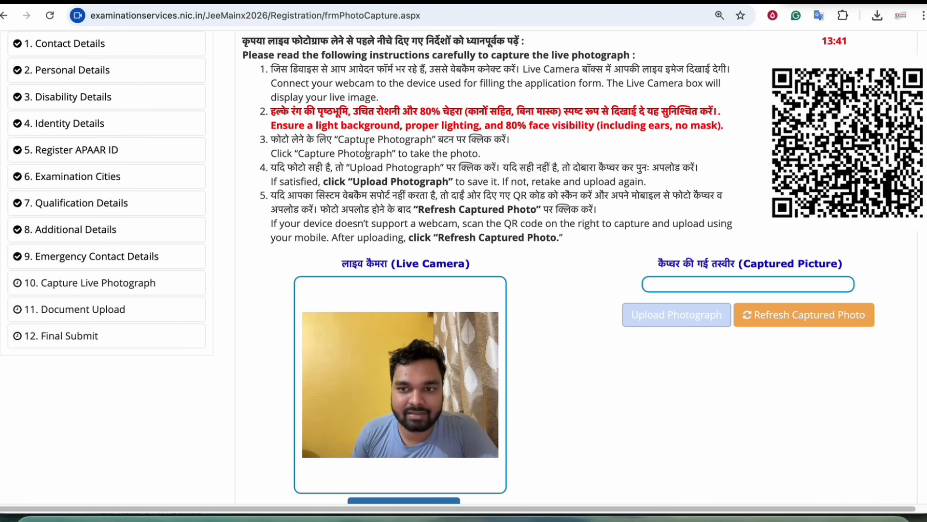
scroll(366, 147, "up", 3)
scroll(570, 175, "up", 3)
scroll(572, 180, "down", 5)
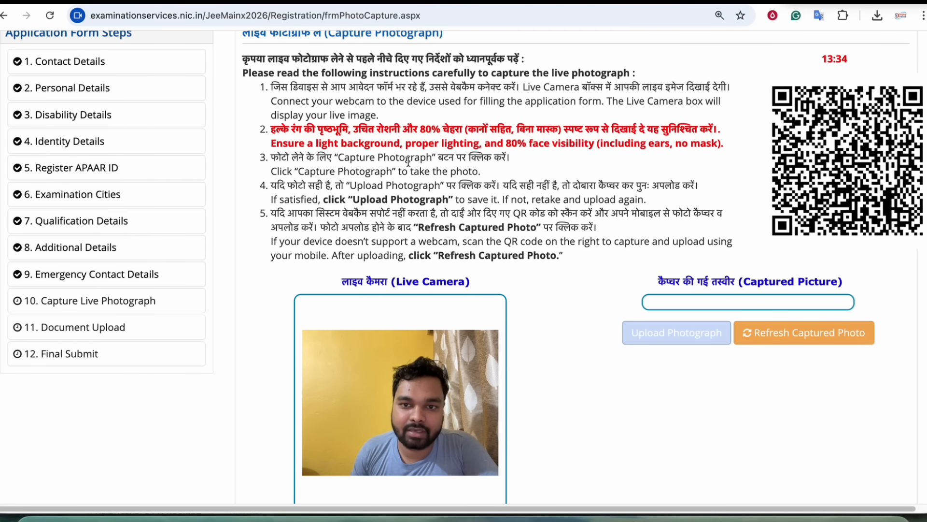
left_click_drag(682, 287, 751, 284)
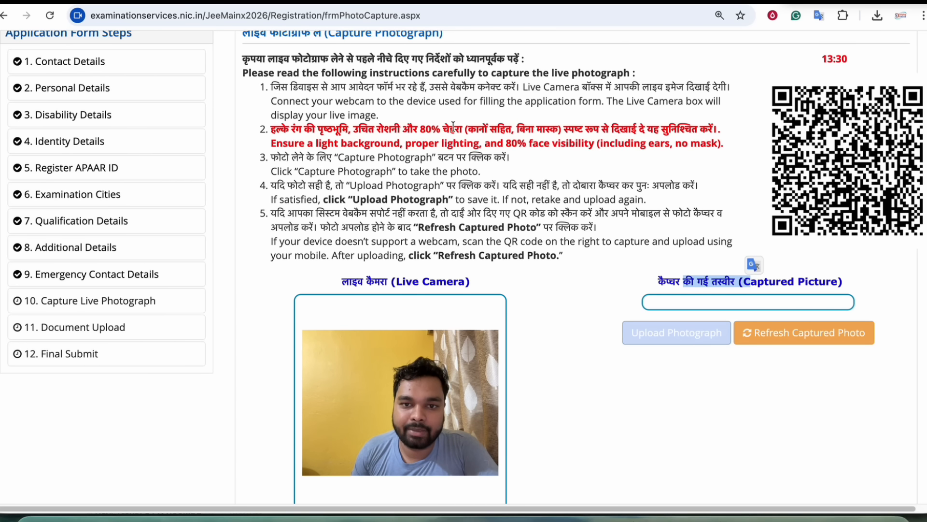
- Capture a live photo, upload it, dismiss the saved confirmation, and save the step
scroll(414, 372, "down", 2)
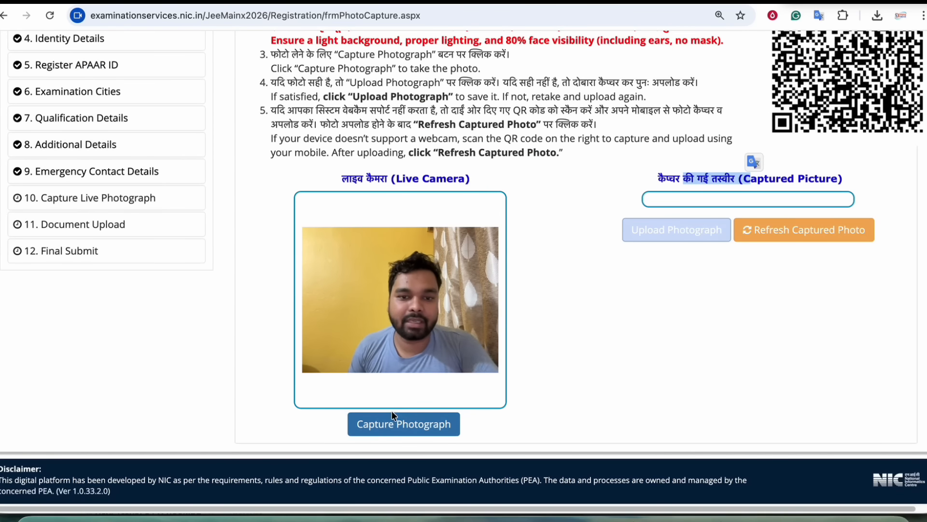
left_click(401, 428)
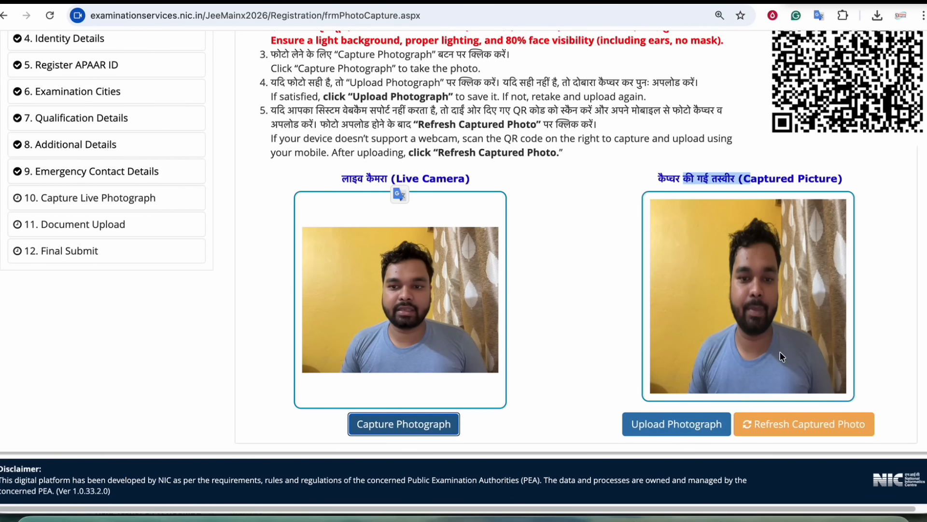
left_click(695, 428)
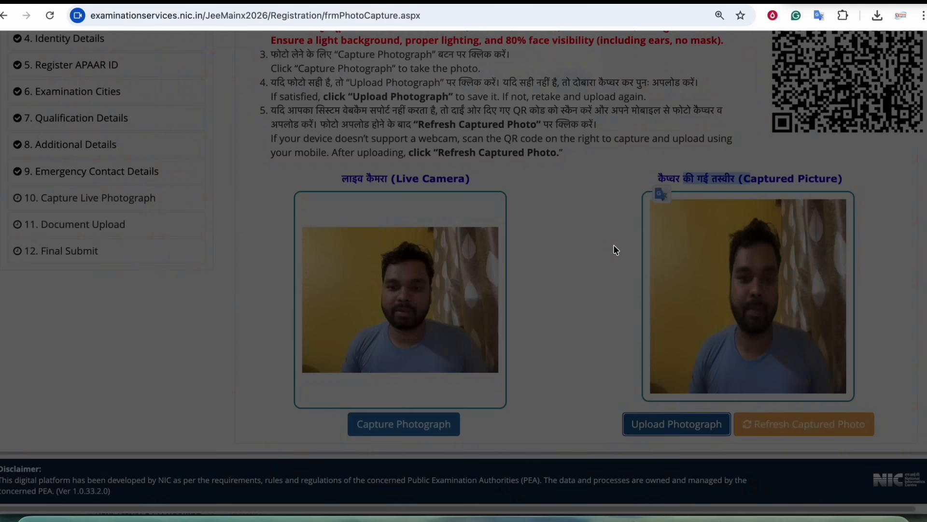
left_click_drag(377, 68, 468, 68)
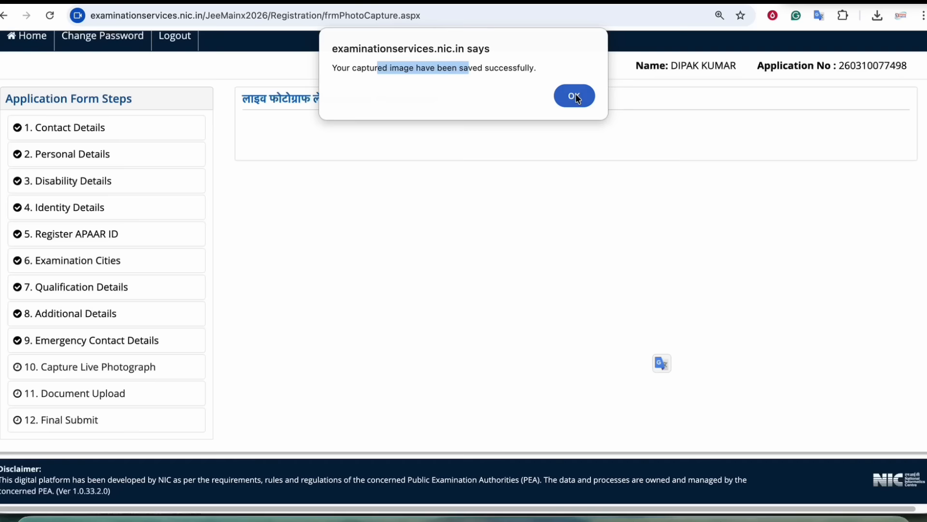
left_click(574, 95)
left_click(583, 371)
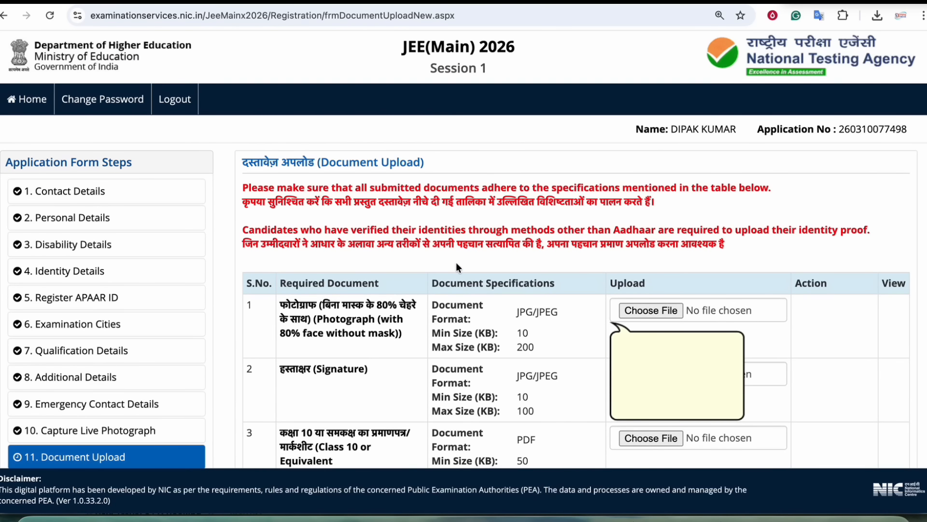
- Review the document rules: photo 10–200 KB, signature, Class 10 certificate 50–300 KB, identity proof
scroll(456, 262, "down", 3)
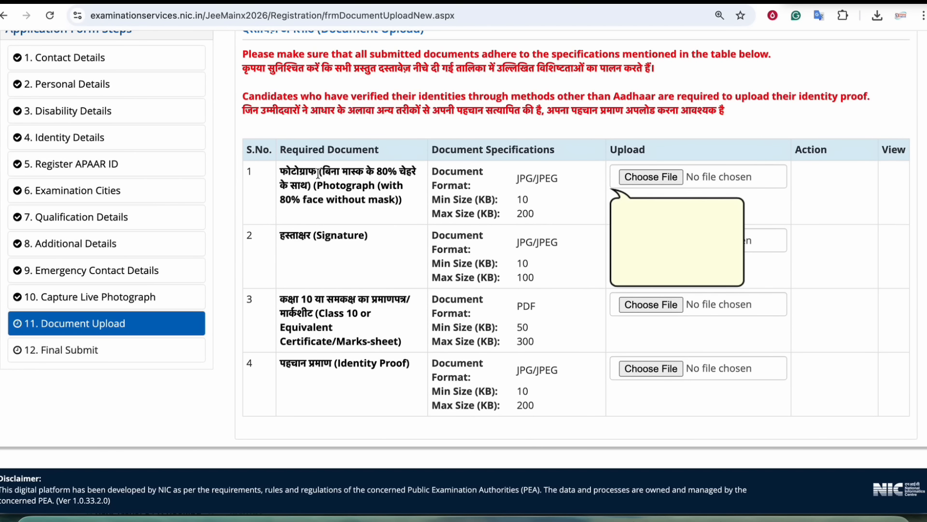
left_click_drag(306, 172, 351, 202)
left_click(351, 201)
left_click_drag(521, 200, 537, 218)
left_click(534, 229)
left_click_drag(522, 263, 526, 276)
left_click(533, 279)
left_click_drag(312, 302, 355, 303)
left_click(354, 303)
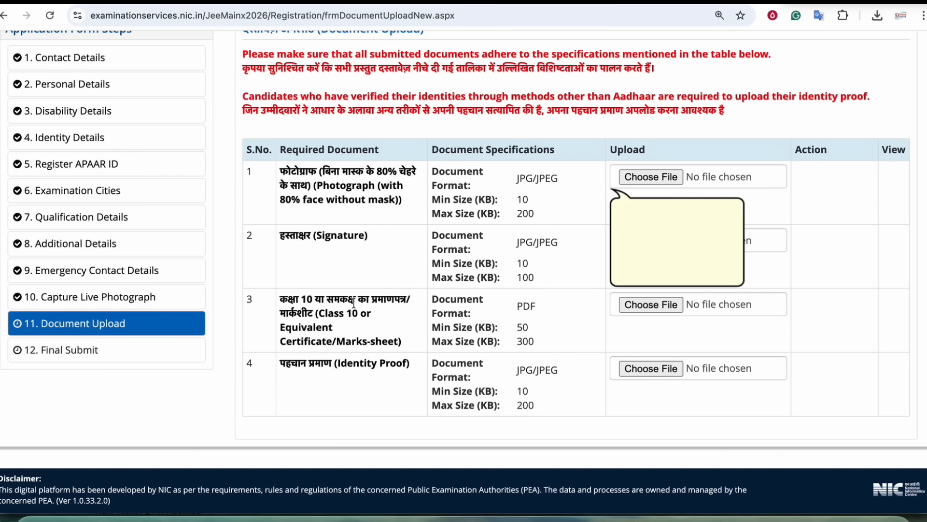
left_click_drag(520, 328, 531, 344)
left_click(520, 333)
left_click_drag(314, 361, 379, 368)
left_click(380, 369)
- Fill in the CAPTCHA and save the Document Upload step
left_click(515, 391)
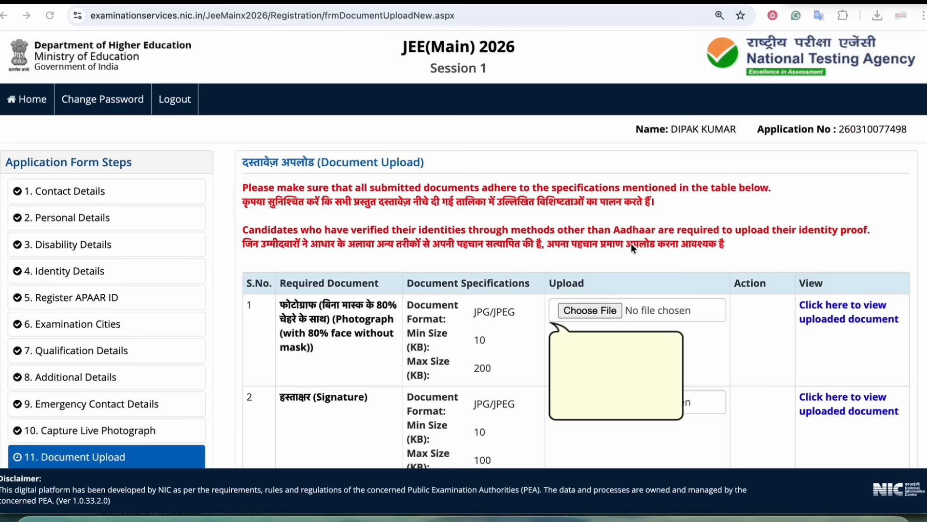
scroll(631, 244, "down", 3)
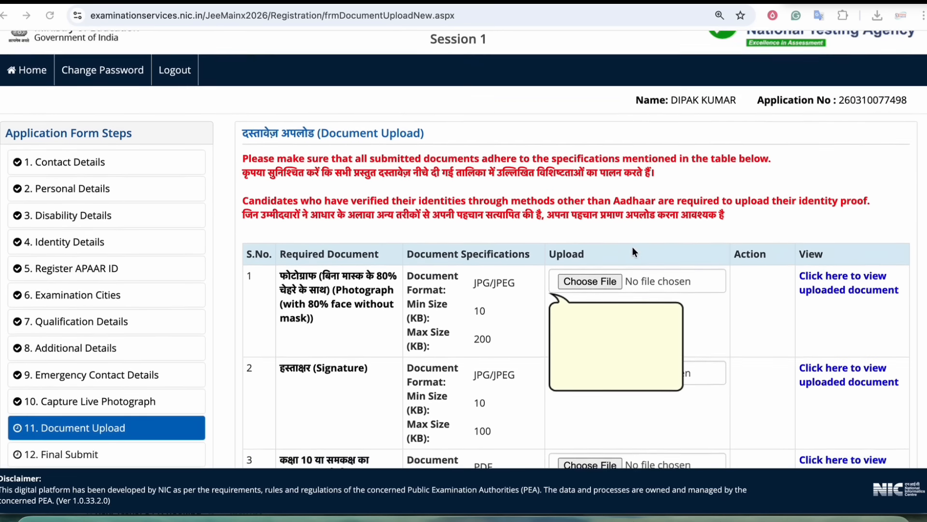
scroll(764, 251, "down", 3)
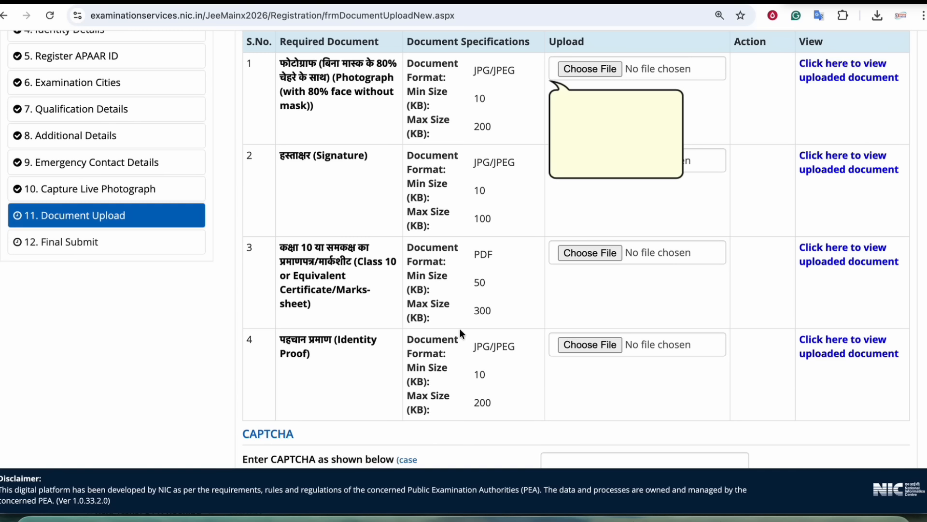
left_click(300, 247)
left_click_drag(300, 247, 330, 258)
left_click(331, 259)
scroll(566, 346, "down", 3)
left_click(566, 346)
left_click(575, 410)
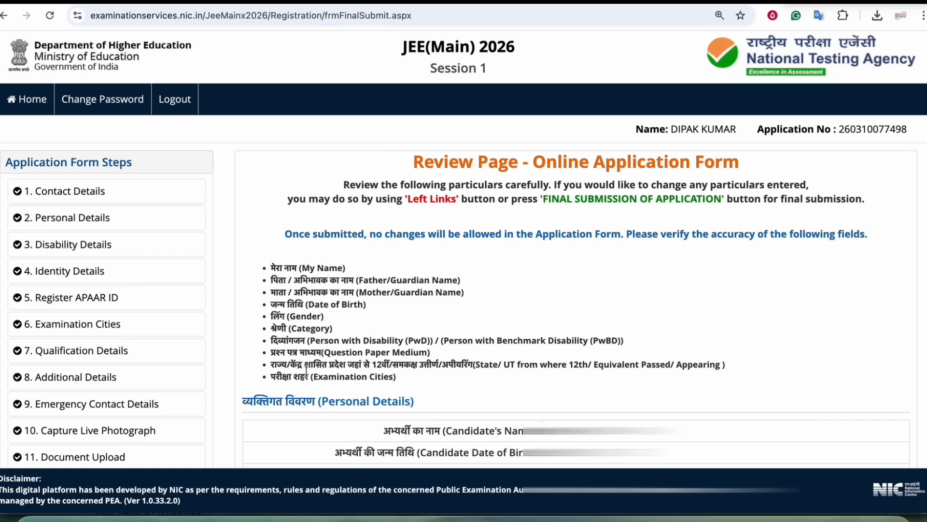
- Tick name, mother/guardian name, gender, 12th state, paper medium, PwD, education and contact as verified
scroll(627, 195, "down", 15)
scroll(628, 200, "up", 3)
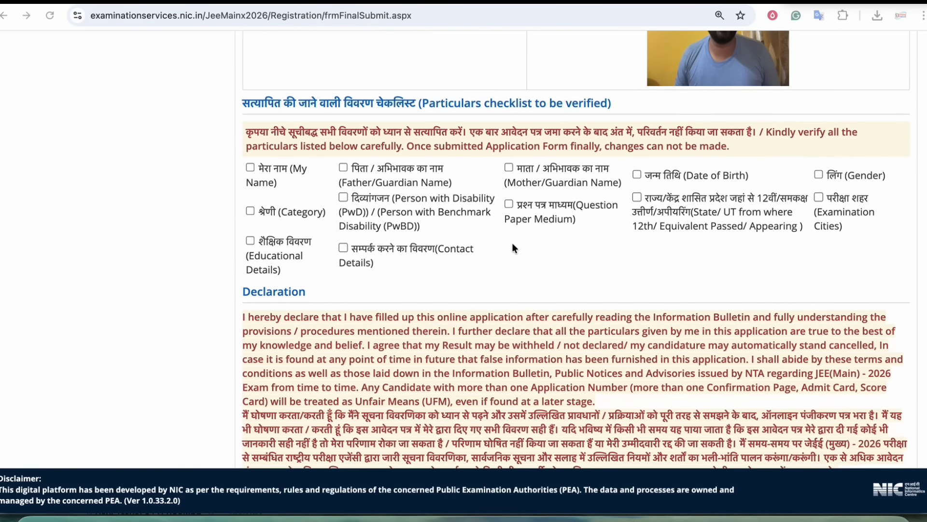
scroll(512, 243, "down", 1)
left_click(278, 130)
left_click(508, 128)
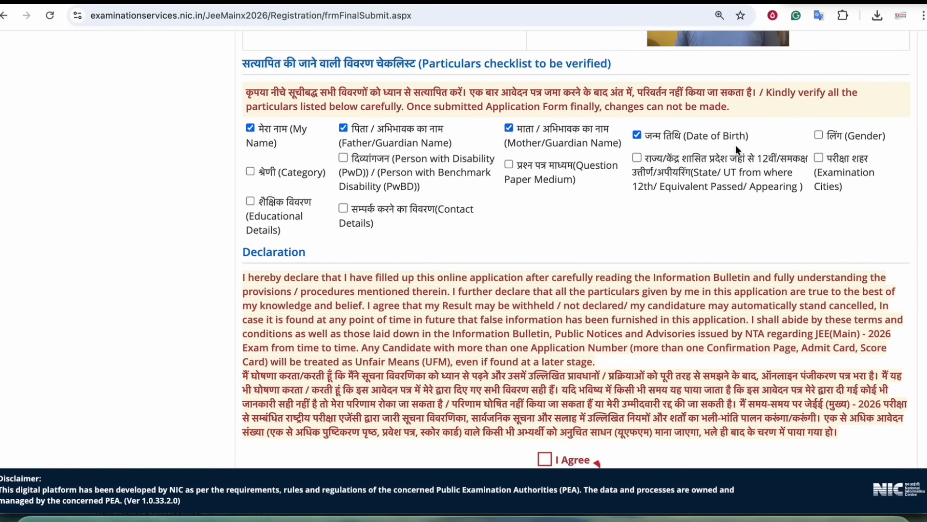
left_click(817, 135)
left_click(637, 158)
left_click(509, 164)
left_click(343, 158)
left_click(250, 201)
left_click(344, 209)
- Accept the declaration and request Final Submission of the application
scroll(343, 208, "down", 1)
left_click(558, 395)
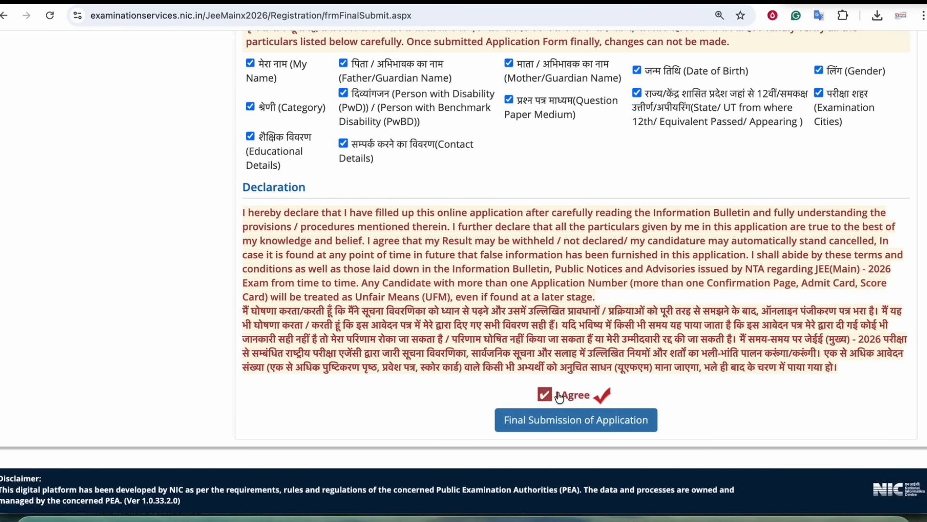
left_click(566, 424)
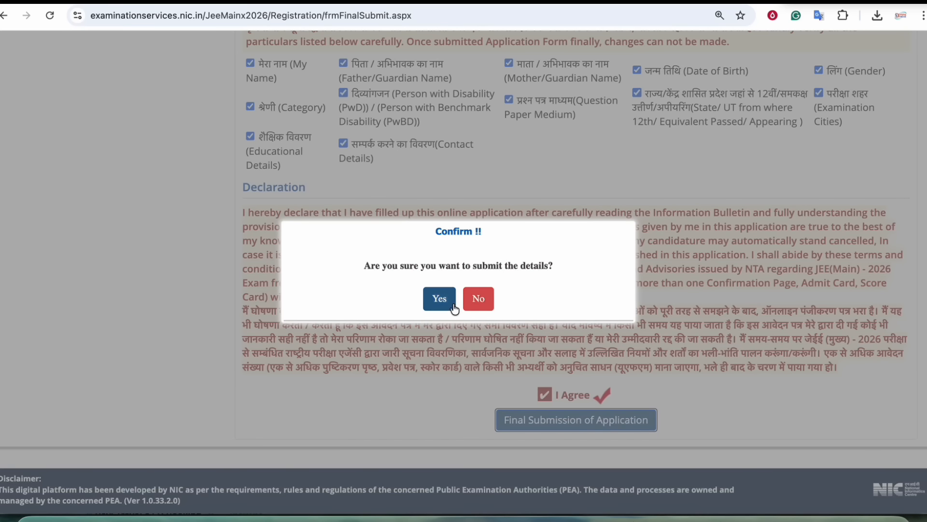
left_click(437, 298)
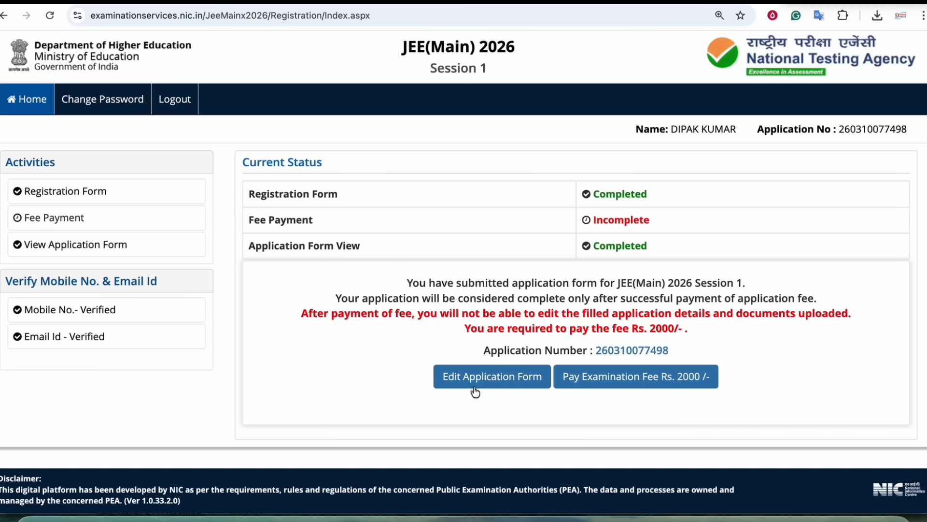
- Pay the Rs. 2000 examination fee via Online Payment and proceed to the gateway
left_click(624, 384)
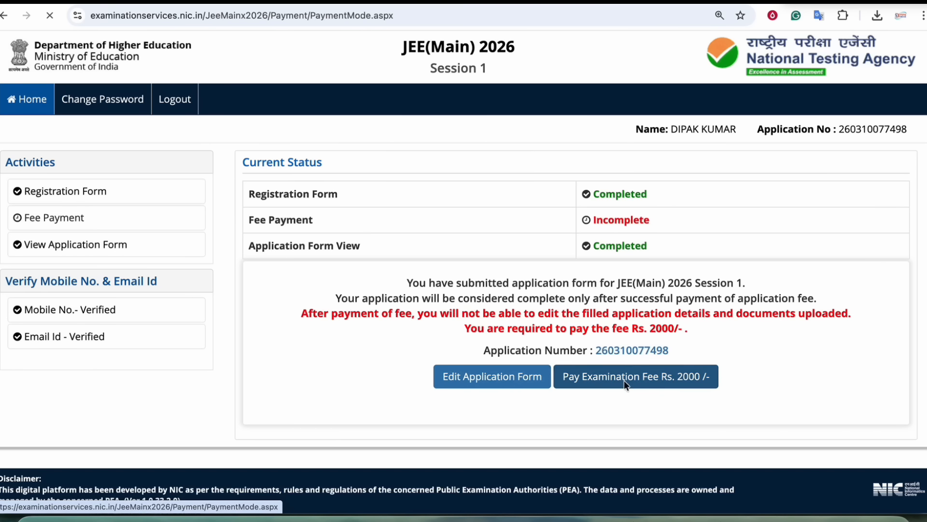
left_click(425, 250)
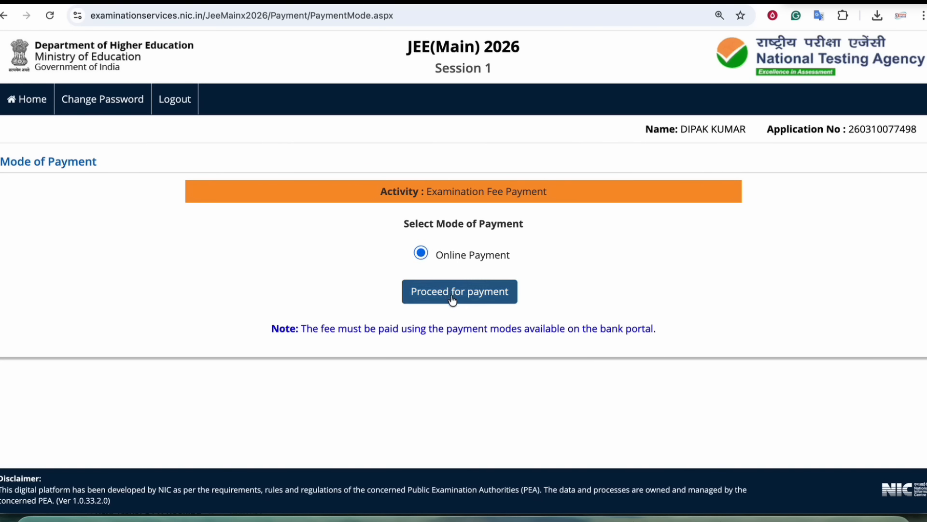
left_click(451, 297)
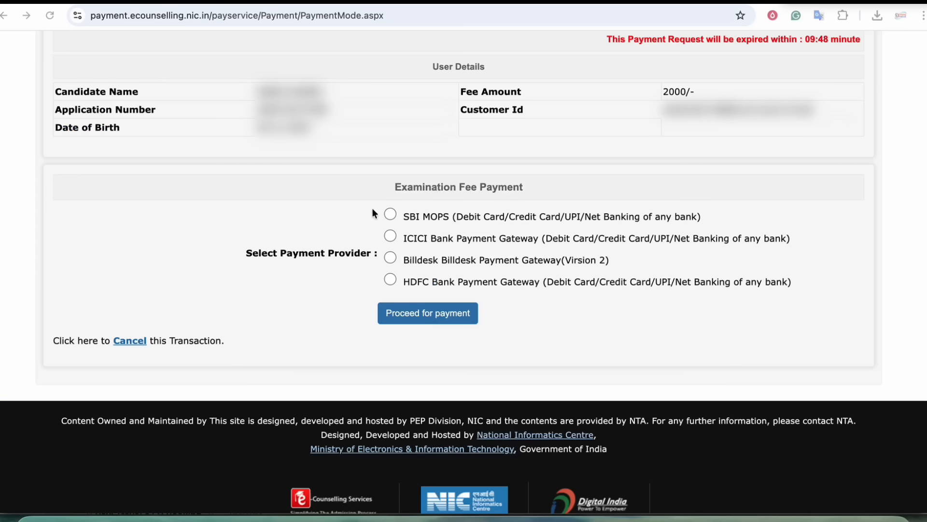
- Pick SBI MOPS instead of Billdesk as the payment provider
left_click(354, 209)
left_click_drag(287, 252, 354, 252)
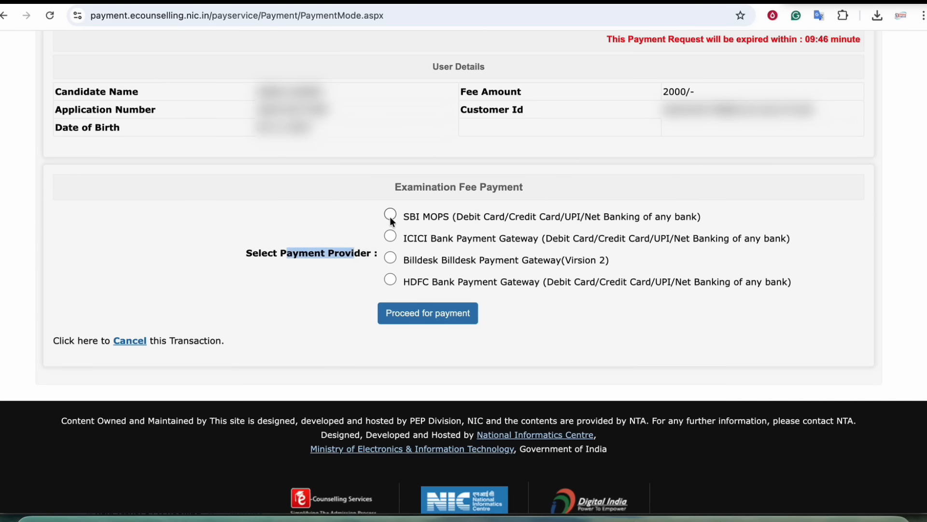
left_click(390, 257)
left_click(390, 214)
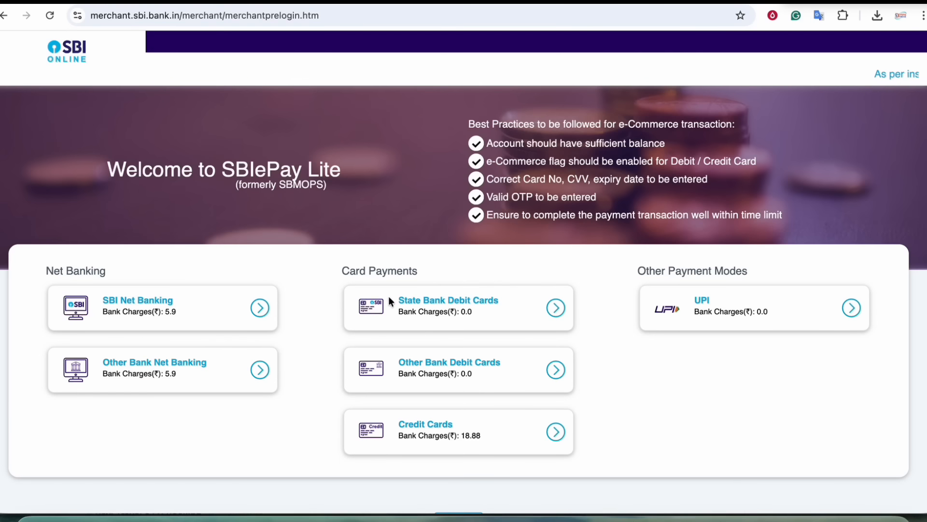
- Choose UPI under Other Payment Modes to bring up the UPI QR code
scroll(412, 292, "down", 1)
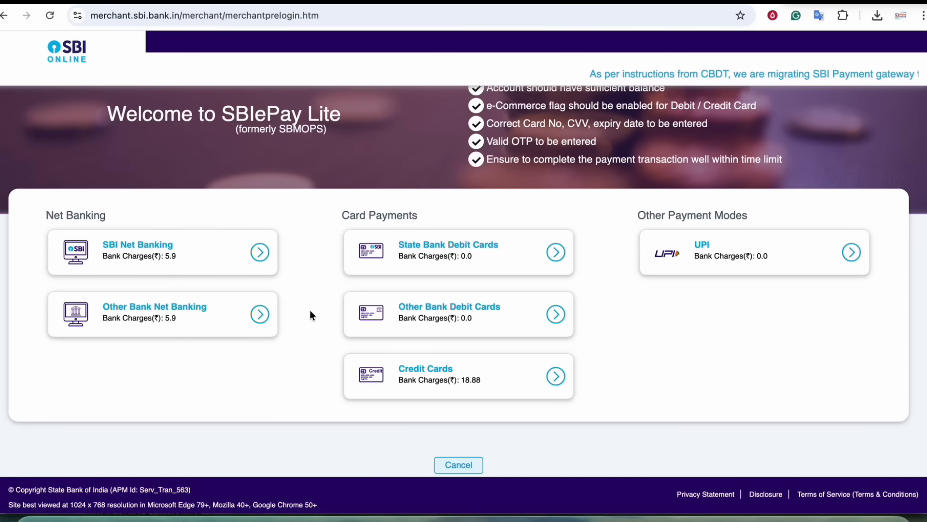
left_click(730, 251)
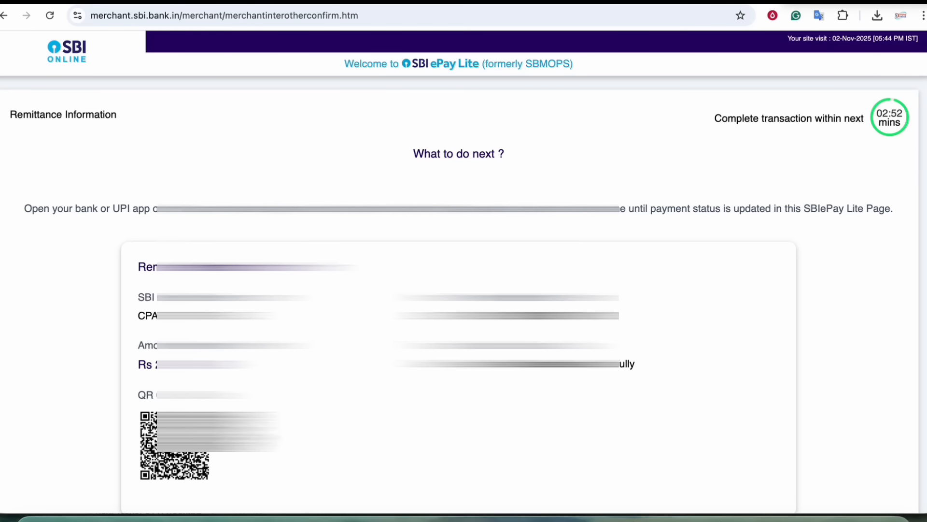
scroll(632, 162, "down", 4)
scroll(624, 166, "up", 4)
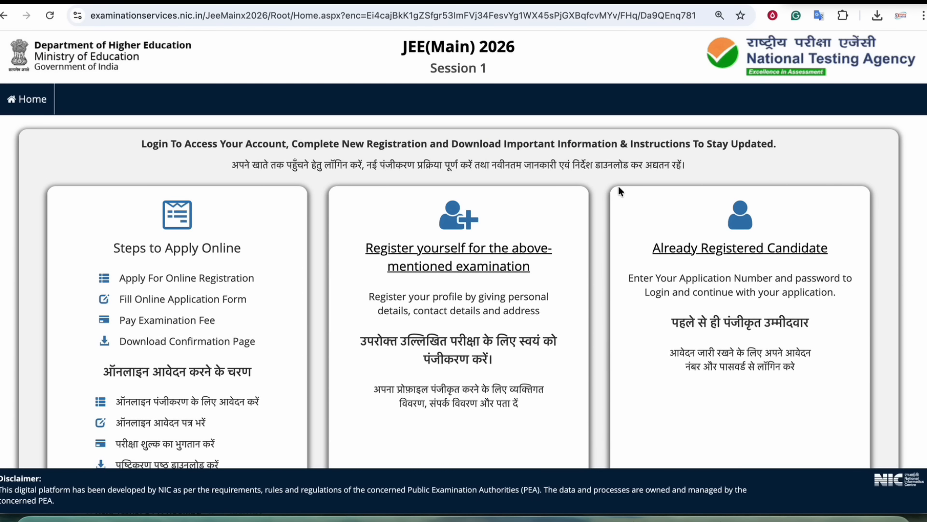
- Log in as an already registered candidate, triggering the active-session (DupSession) warning
scroll(595, 204, "down", 4)
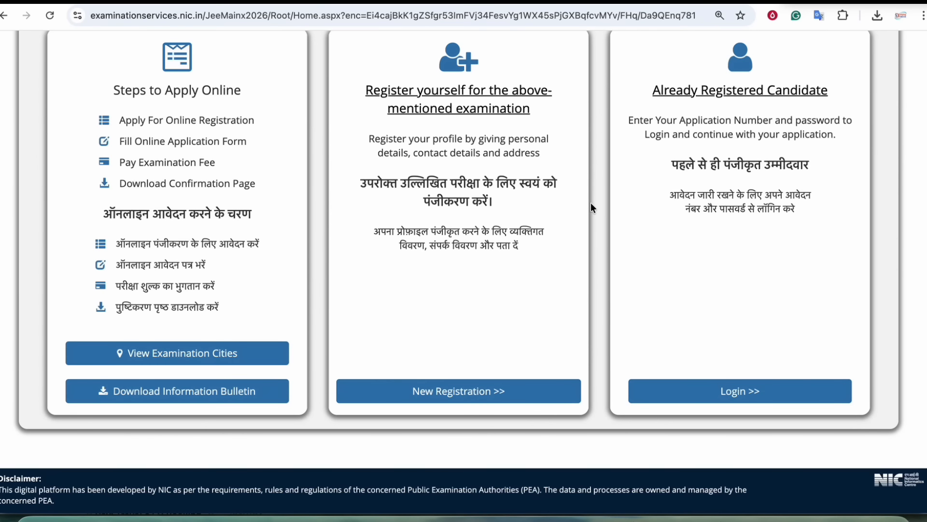
left_click(698, 391)
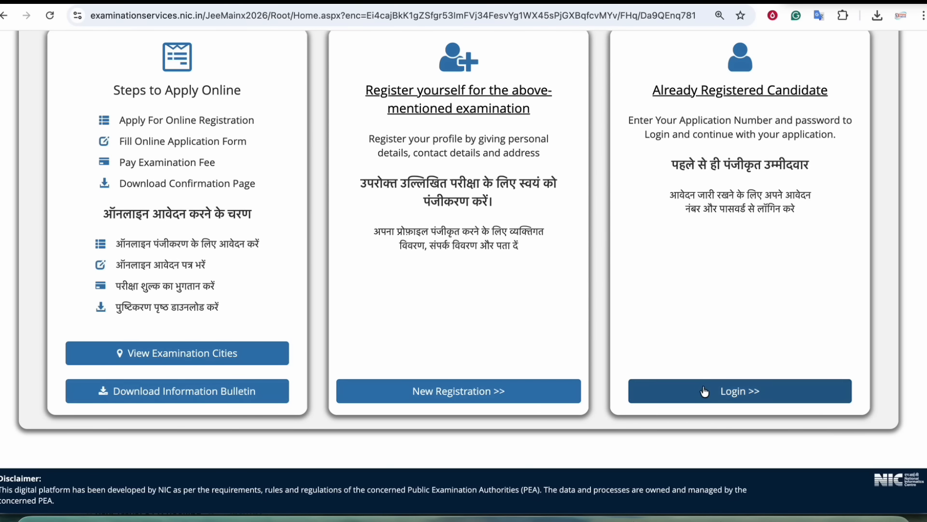
scroll(484, 283, "down", 7)
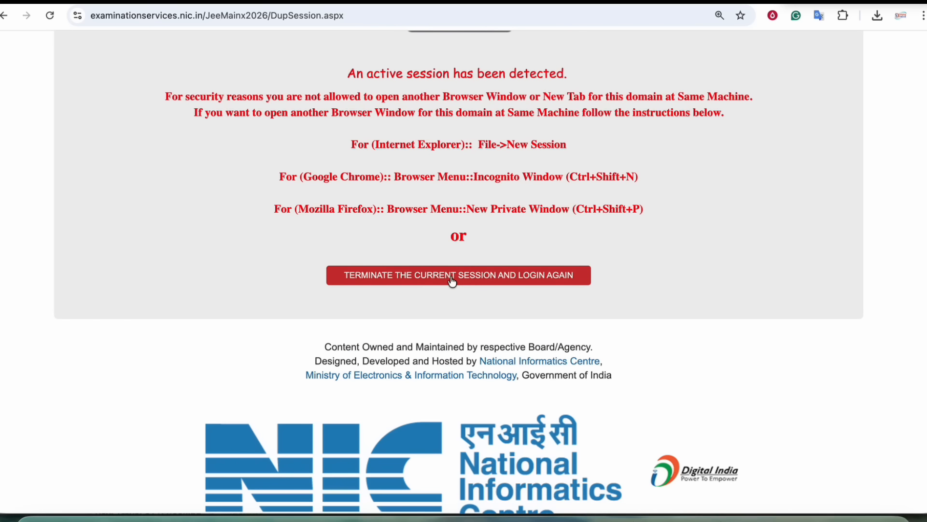
scroll(452, 280, "up", 6)
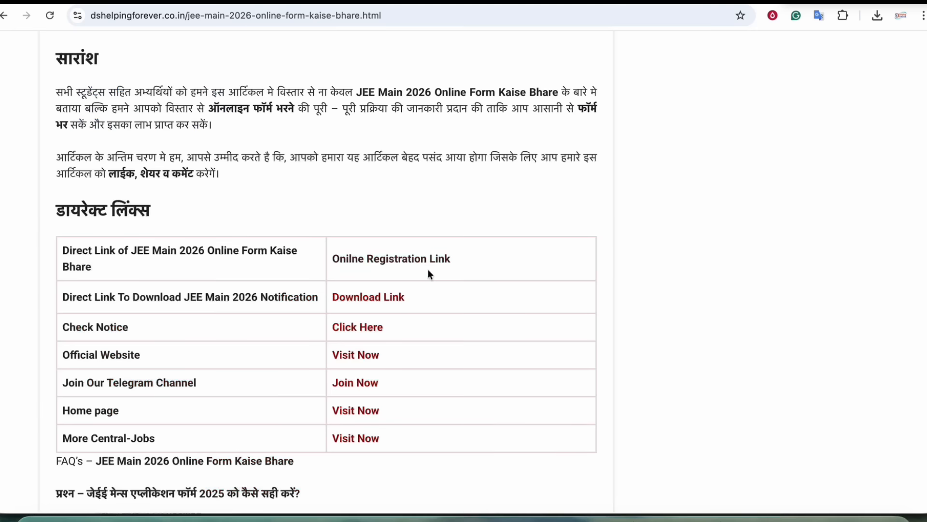
- Open the 31 October 2025 NTA notice PDF and zoom to 175% to read Session 1 dates
left_click(372, 303)
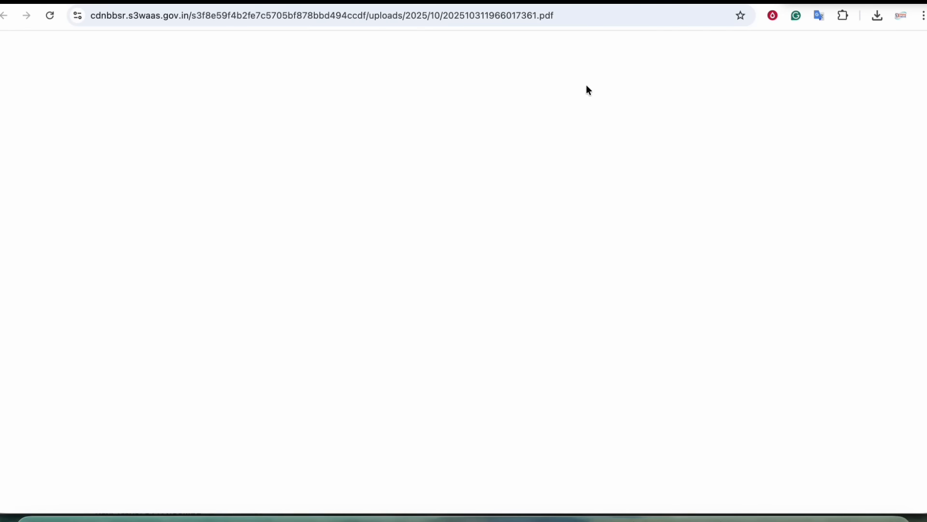
left_click(450, 49)
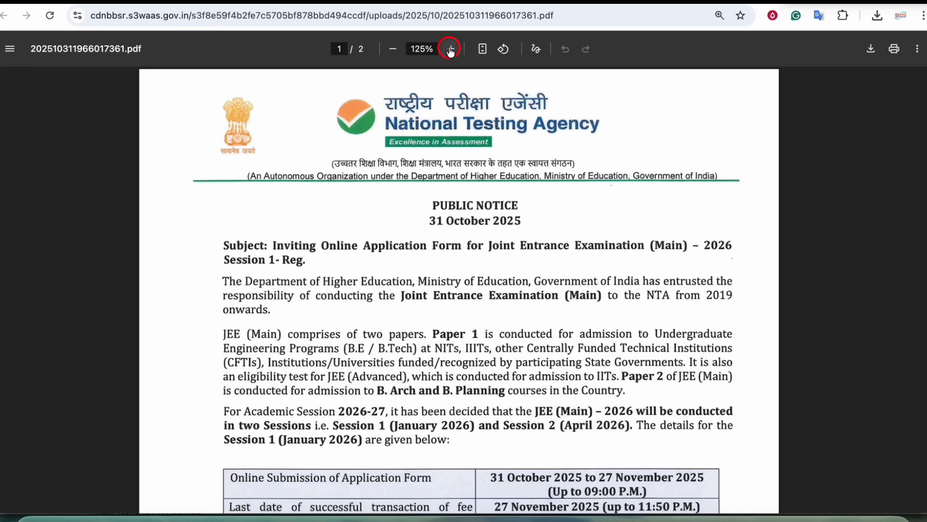
left_click(450, 49)
scroll(519, 270, "down", 20)
scroll(520, 271, "down", 3)
scroll(519, 273, "up", 20)
scroll(518, 275, "down", 10)
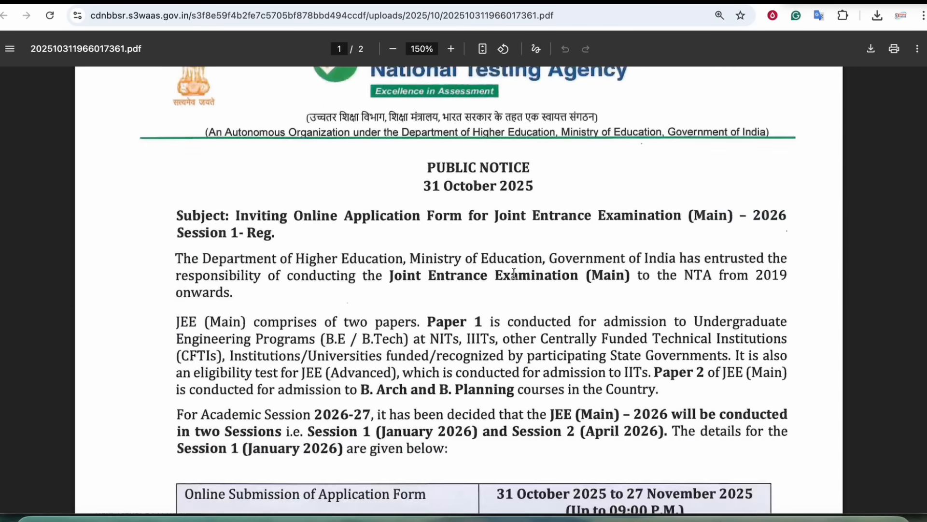
left_click(454, 48)
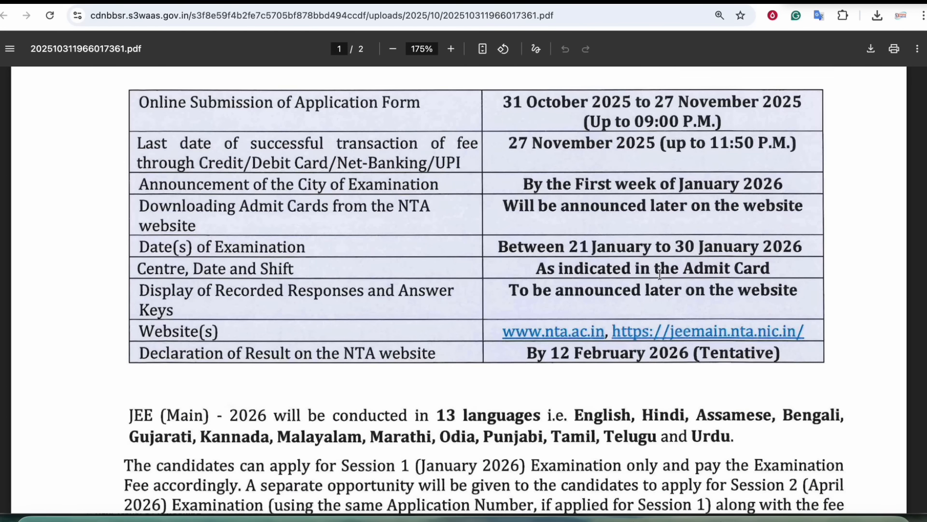
scroll(511, 358, "up", 2)
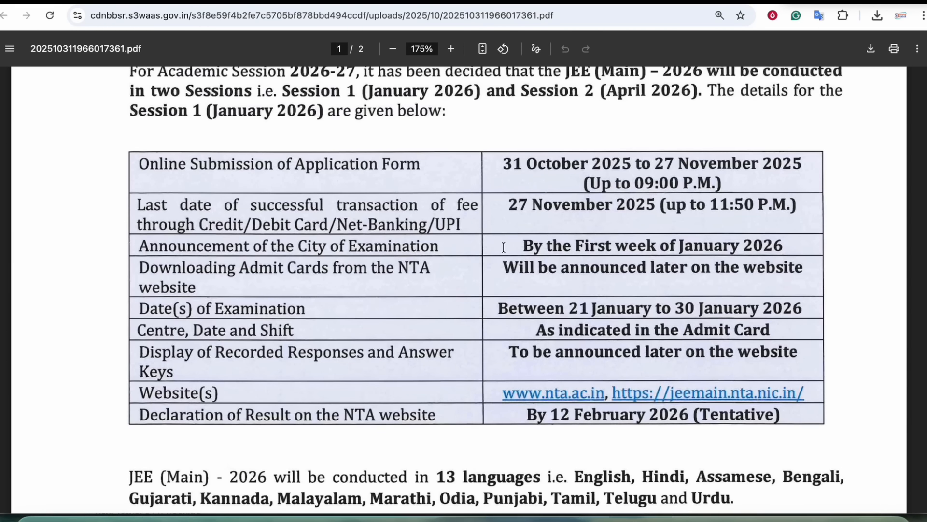